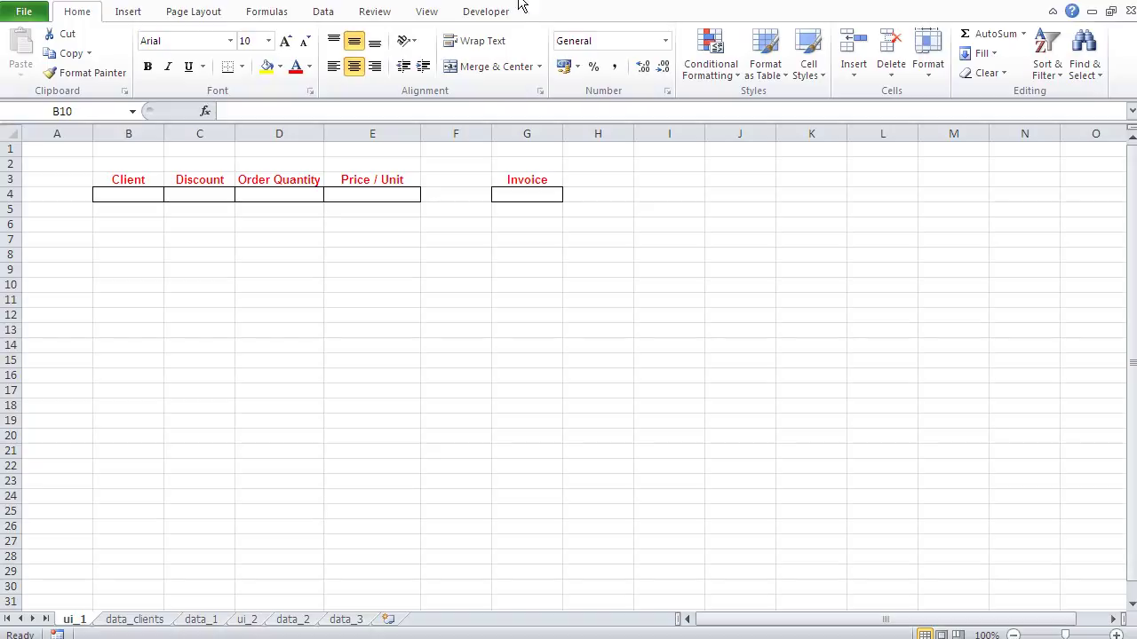
# Look over the client discount table, and change the price column header on the data_1 sheet to "Price/ Unit"
pyautogui.click(523, 4)
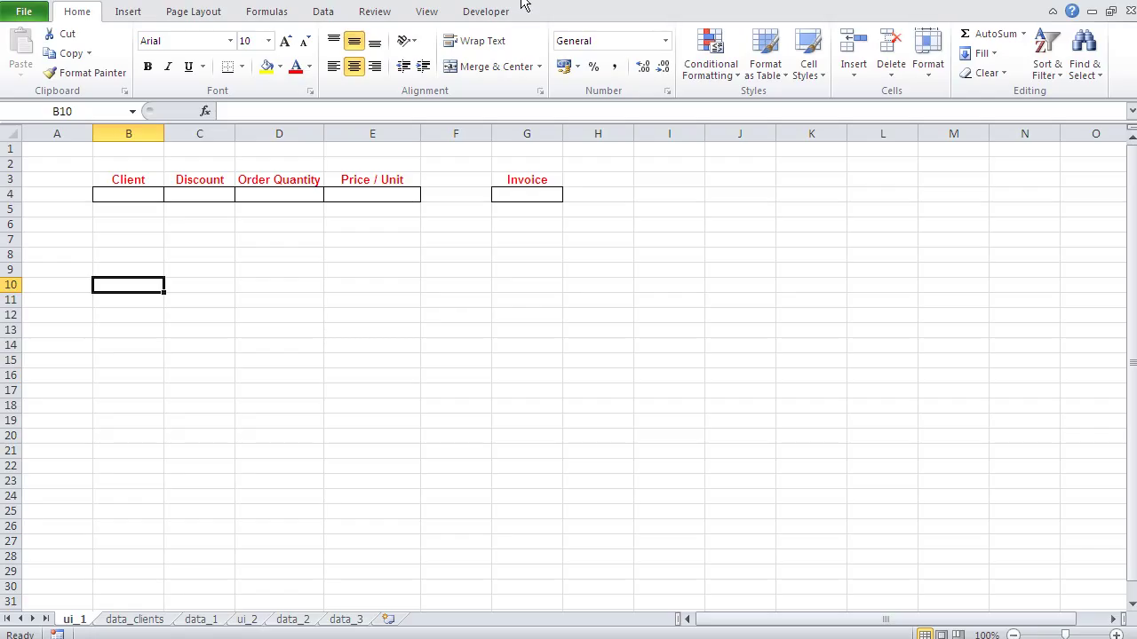
pyautogui.click(135, 620)
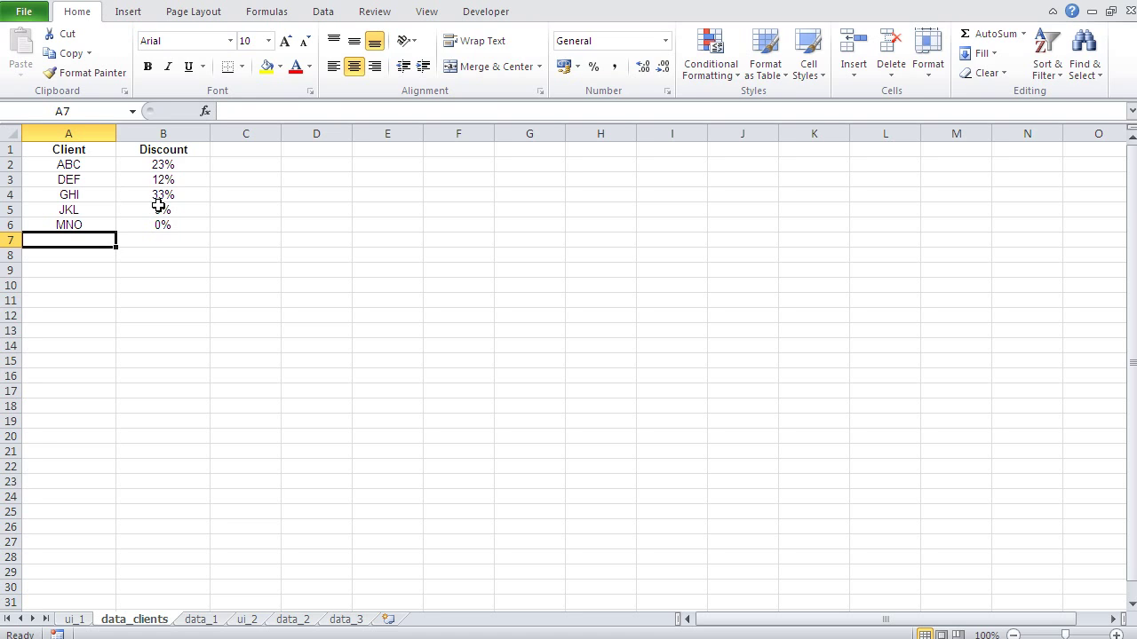
pyautogui.click(201, 620)
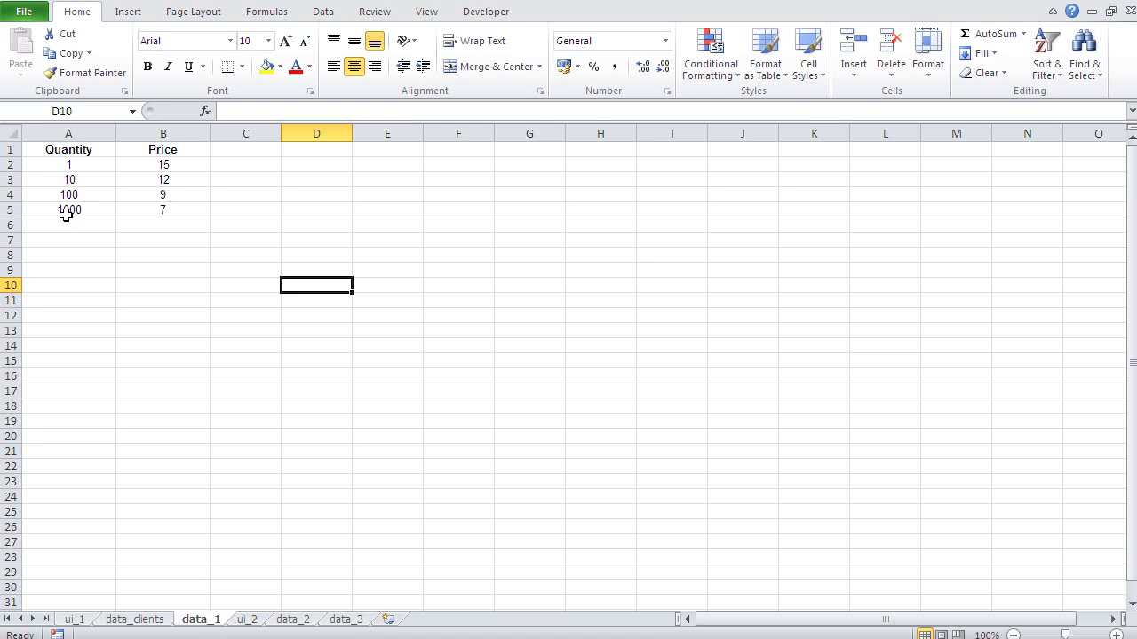
pyautogui.click(159, 149)
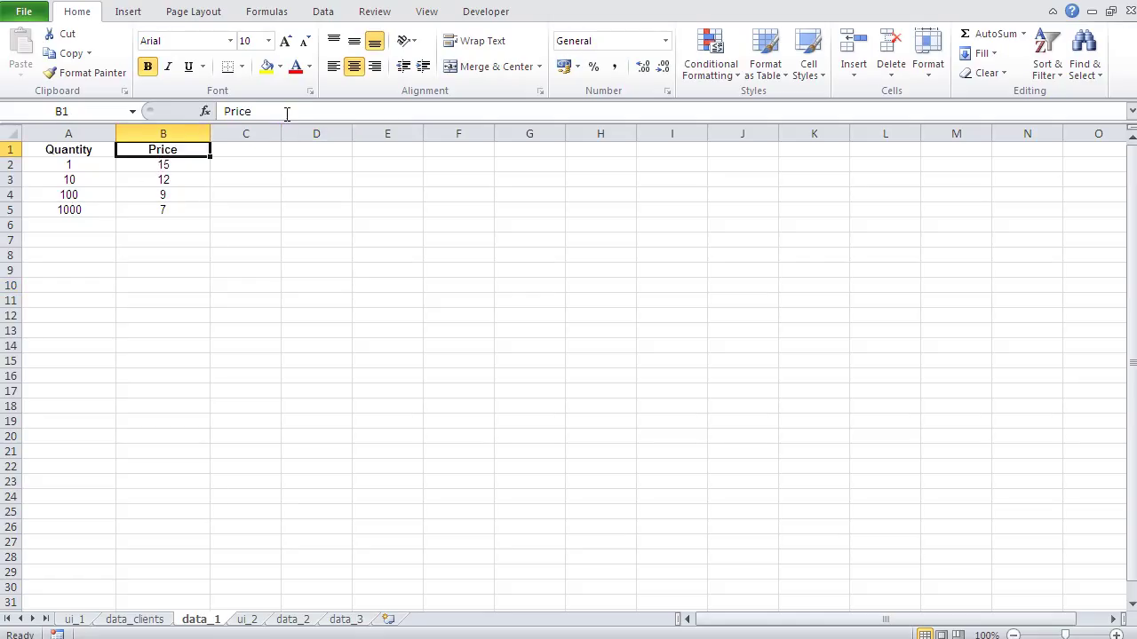
pyautogui.click(281, 112)
pyautogui.write('/ Unit')
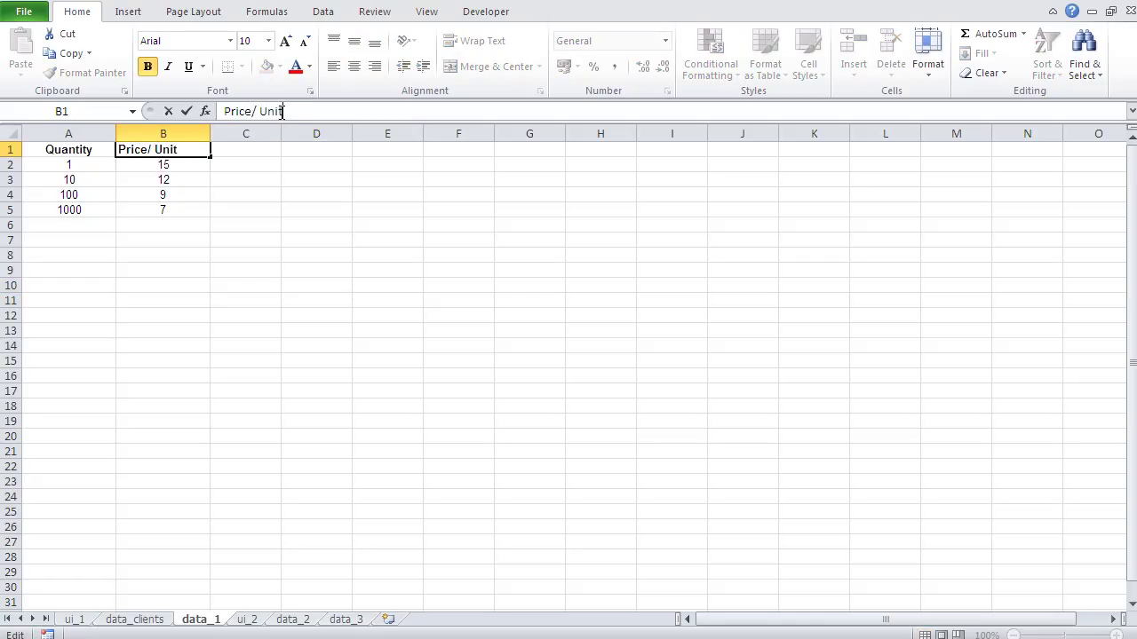
pyautogui.press('Return')
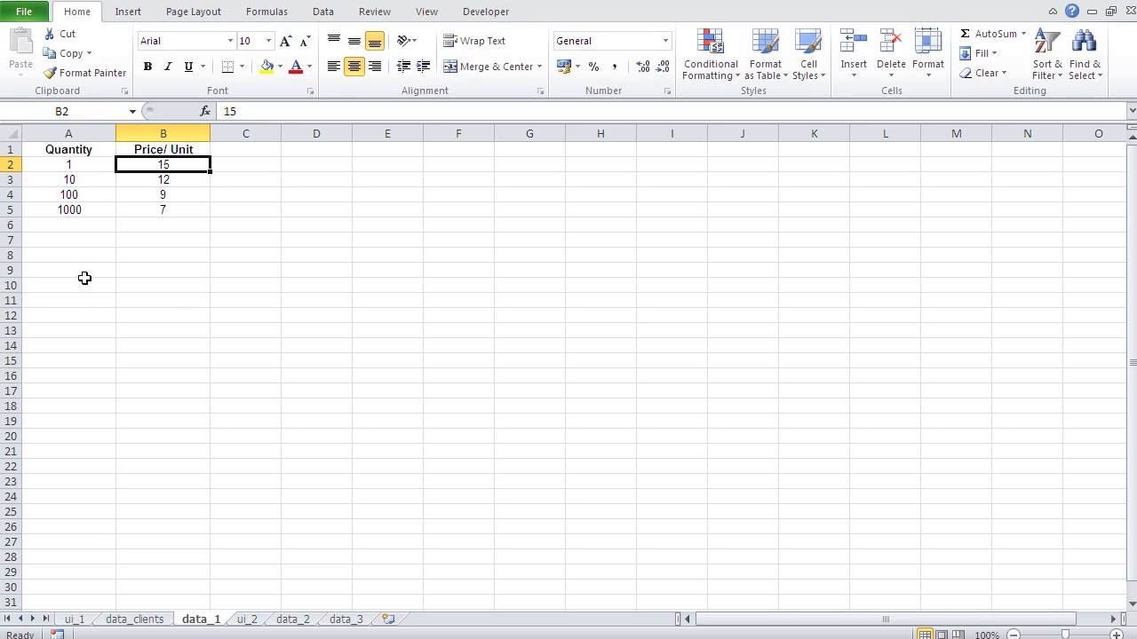
# Set the data validation of the Client cell B4 on the ui_1 sheet to allow a List
pyautogui.click(76, 619)
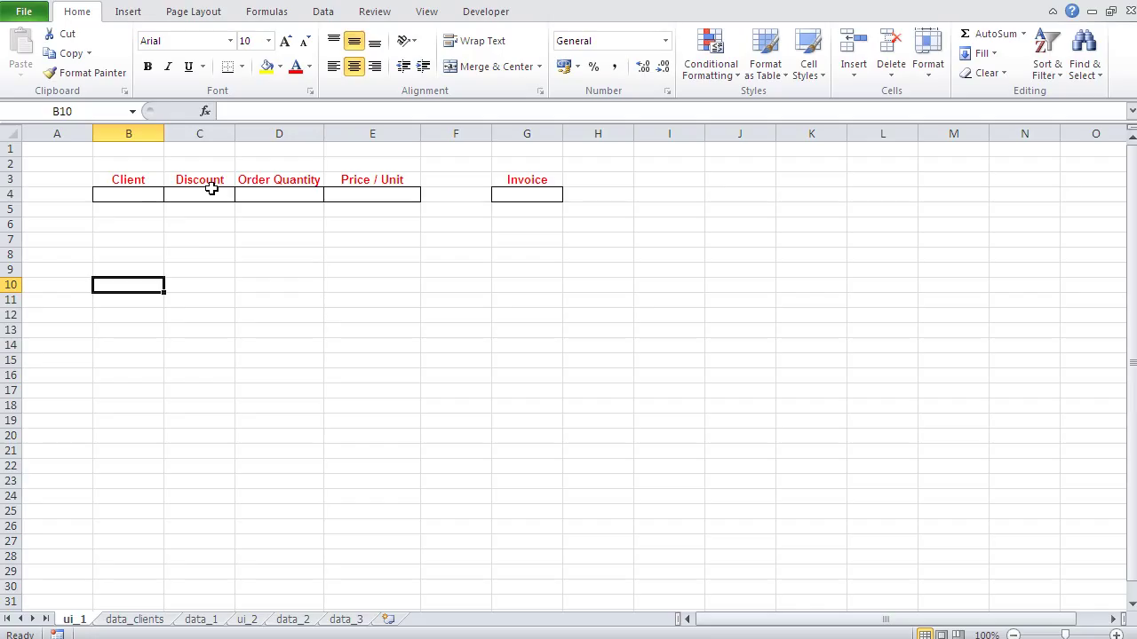
pyautogui.click(175, 242)
pyautogui.click(126, 196)
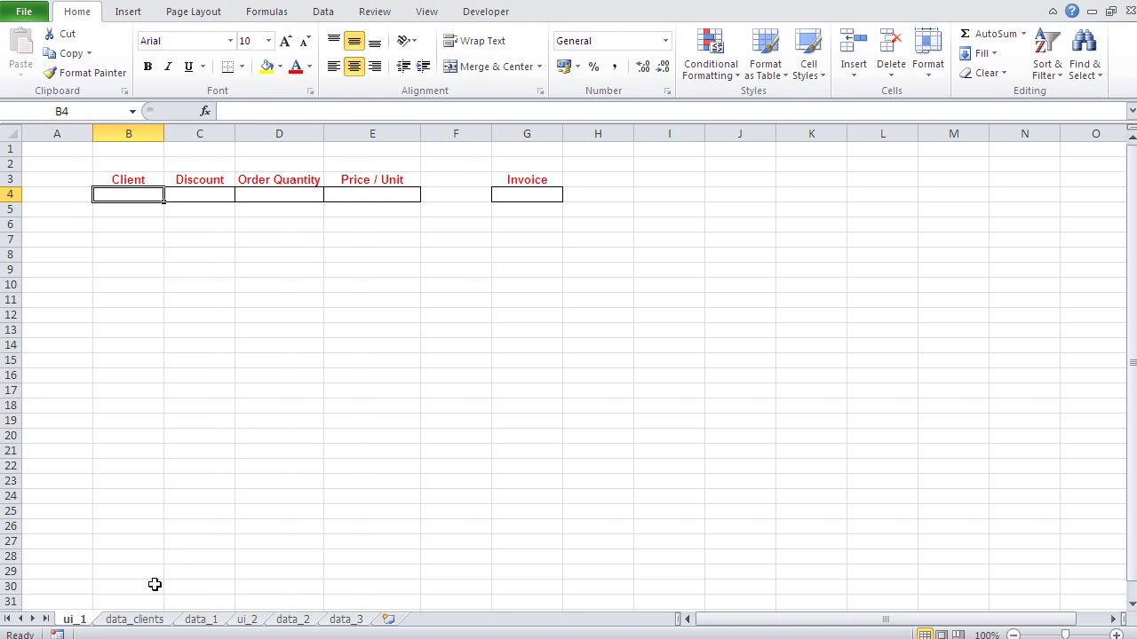
pyautogui.click(137, 620)
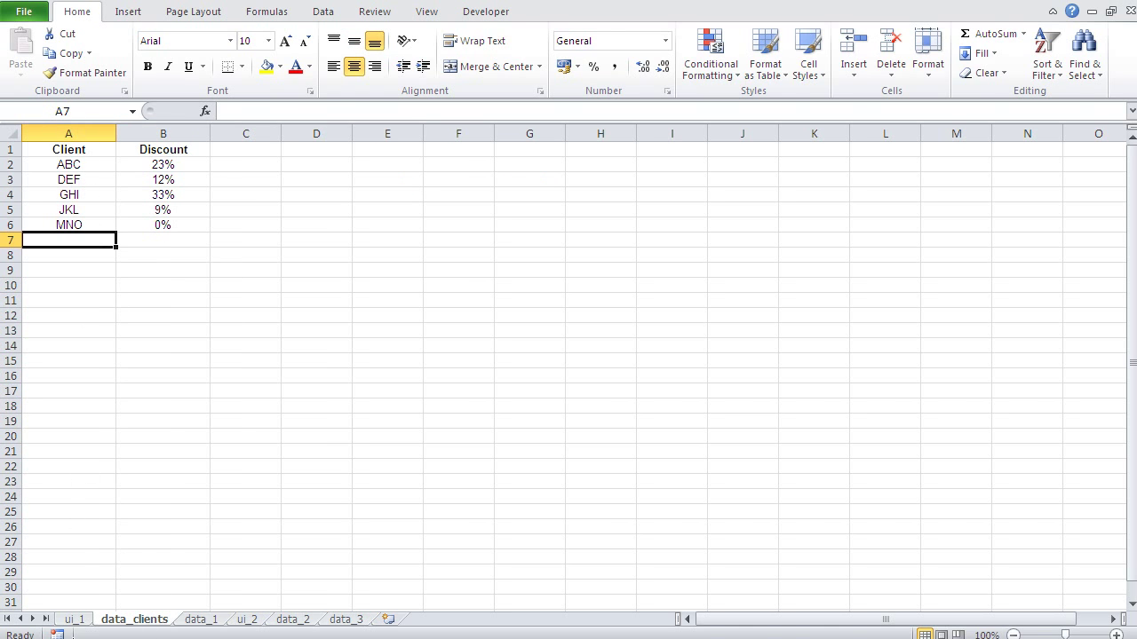
pyautogui.click(74, 618)
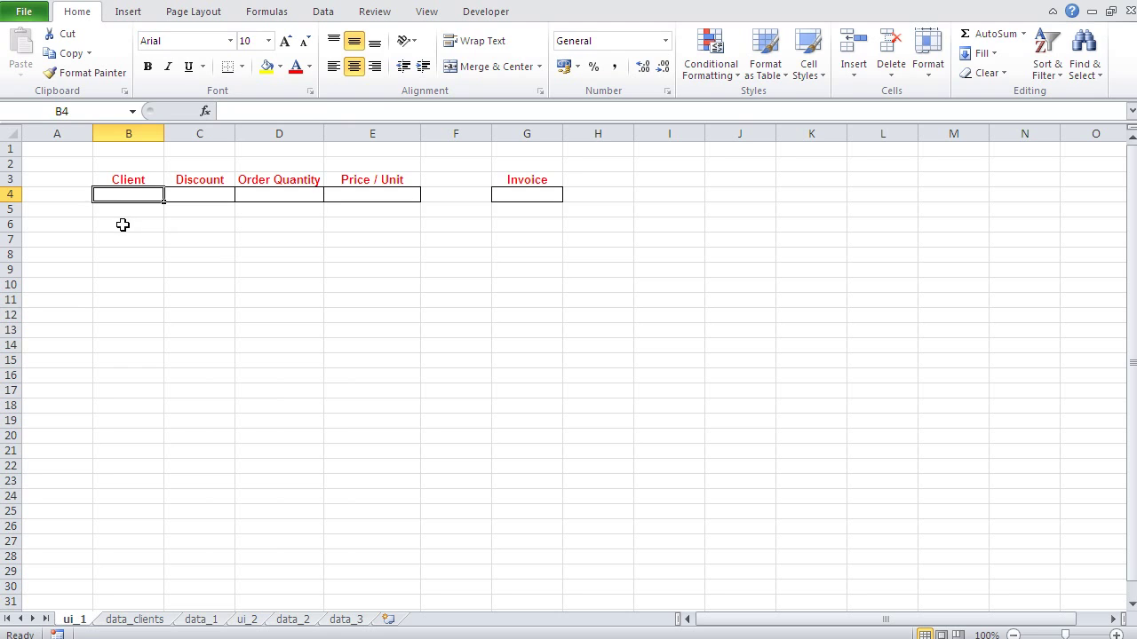
pyautogui.click(324, 13)
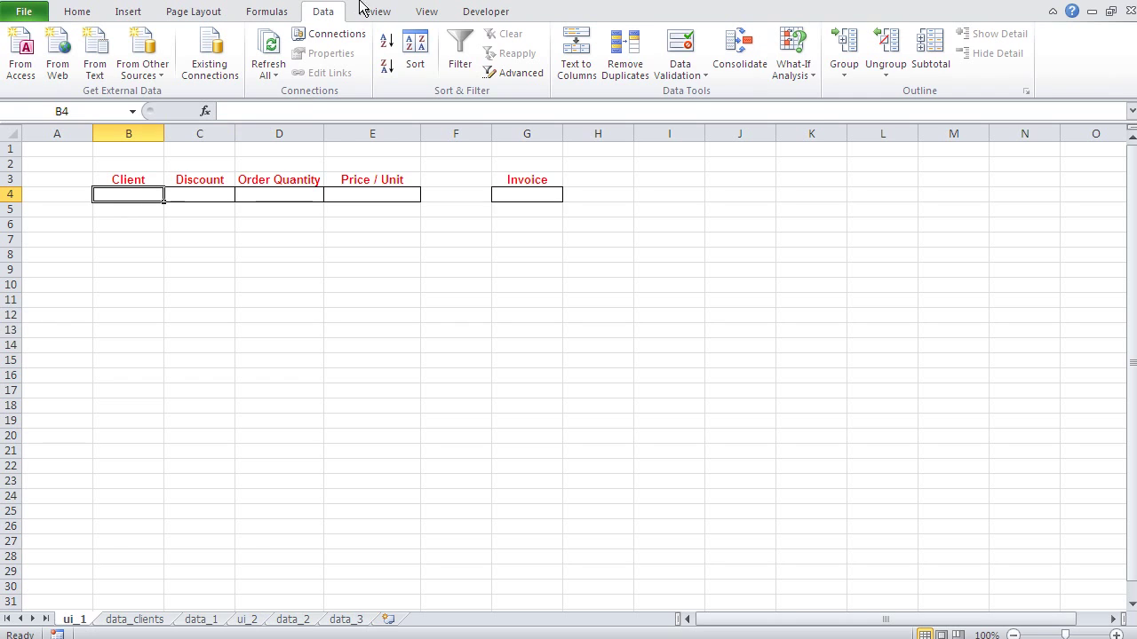
pyautogui.click(705, 77)
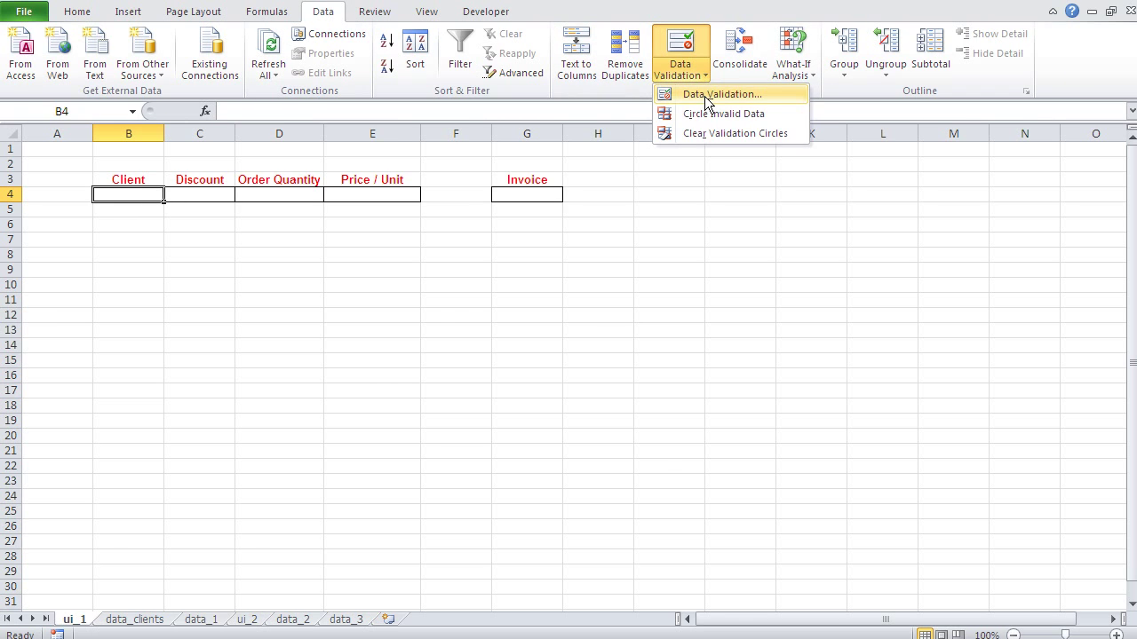
pyautogui.click(704, 95)
pyautogui.click(574, 313)
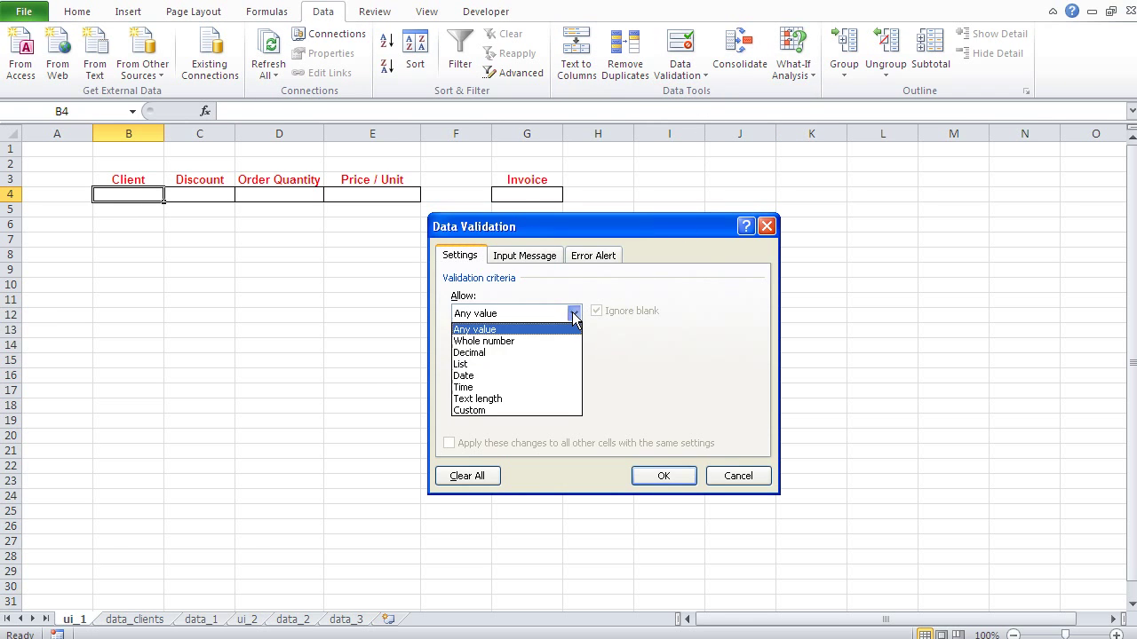
pyautogui.click(535, 363)
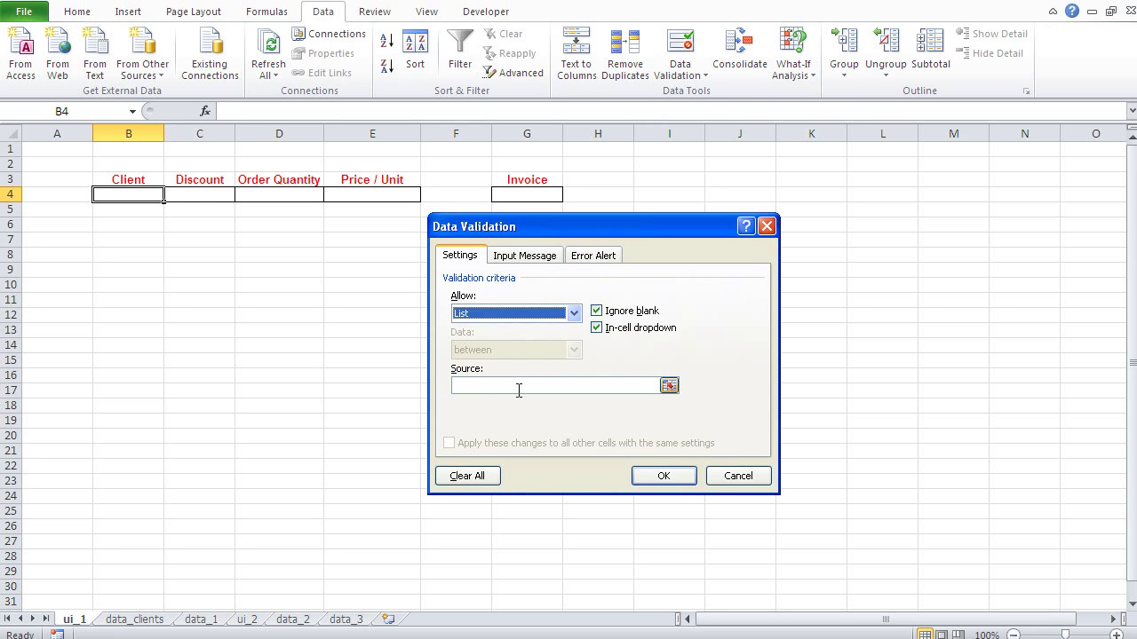
# Use column A of the data_clients sheet as the validation list's source and apply the rule
pyautogui.click(515, 385)
pyautogui.click(135, 620)
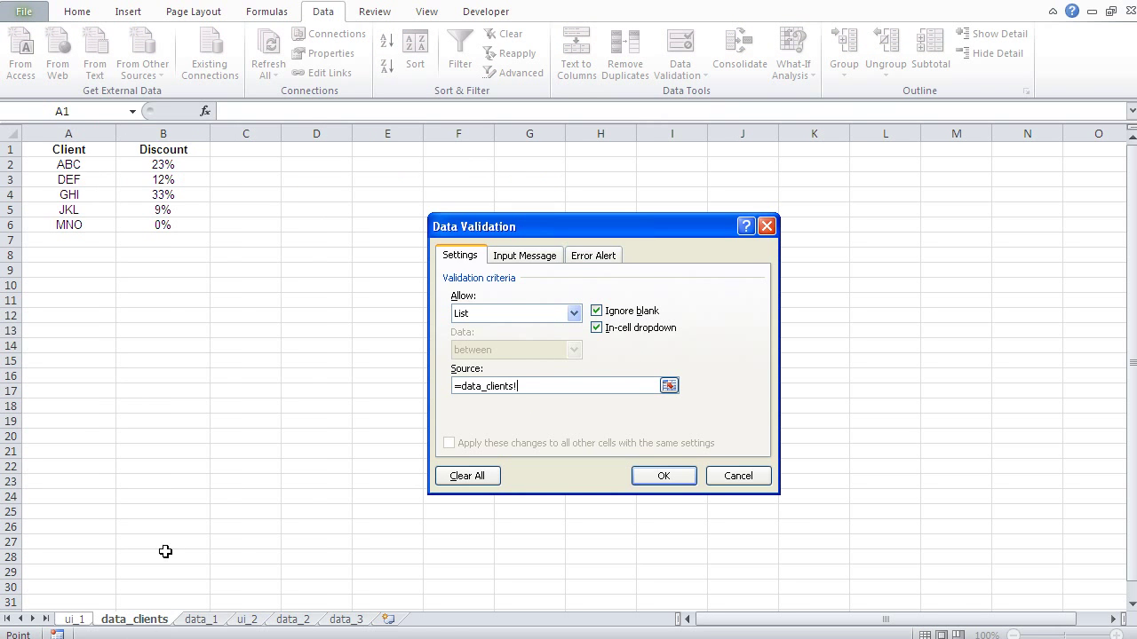
pyautogui.click(66, 134)
pyautogui.click(660, 476)
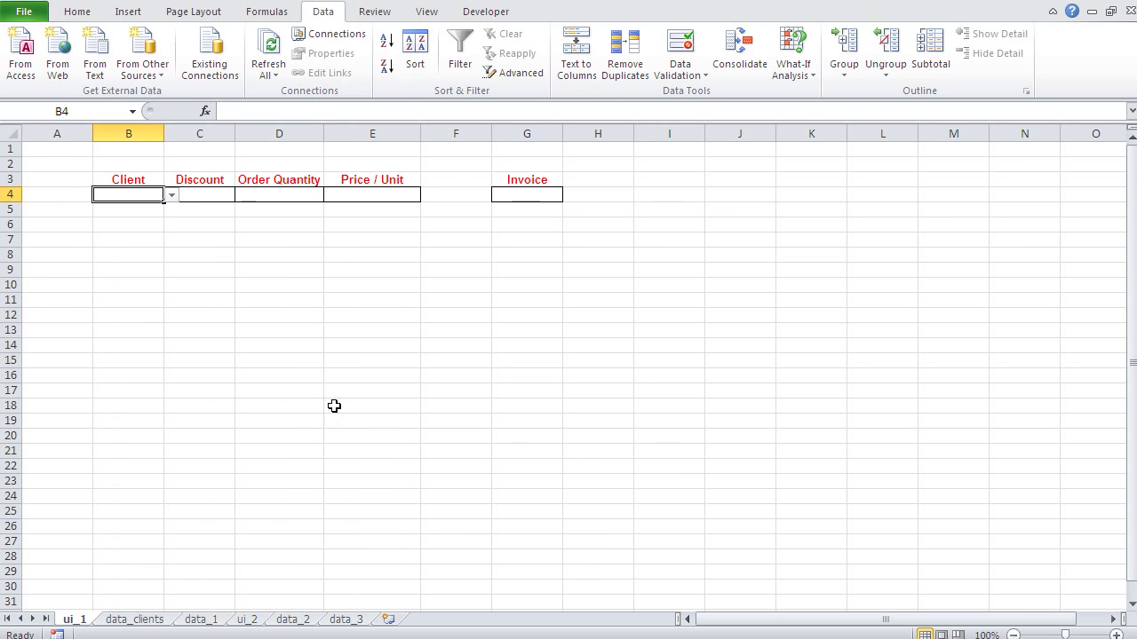
# Test the Client dropdown in B4 by choosing GHI and JKL, and finish with MNO selected
pyautogui.click(329, 406)
pyautogui.click(134, 195)
pyautogui.click(171, 196)
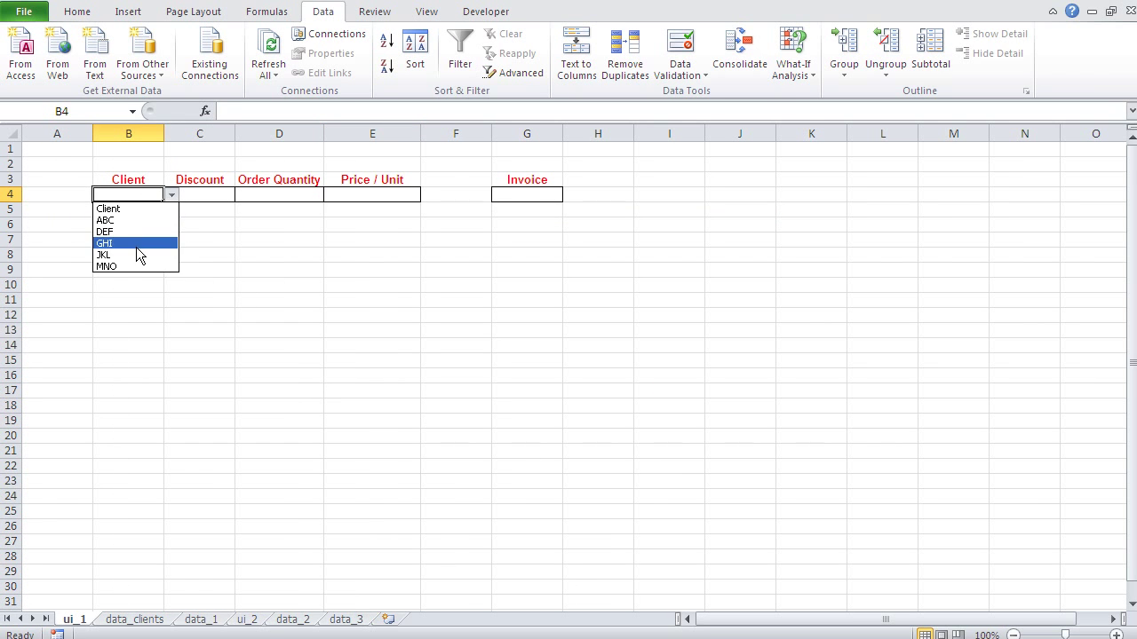
pyautogui.click(136, 244)
pyautogui.click(173, 195)
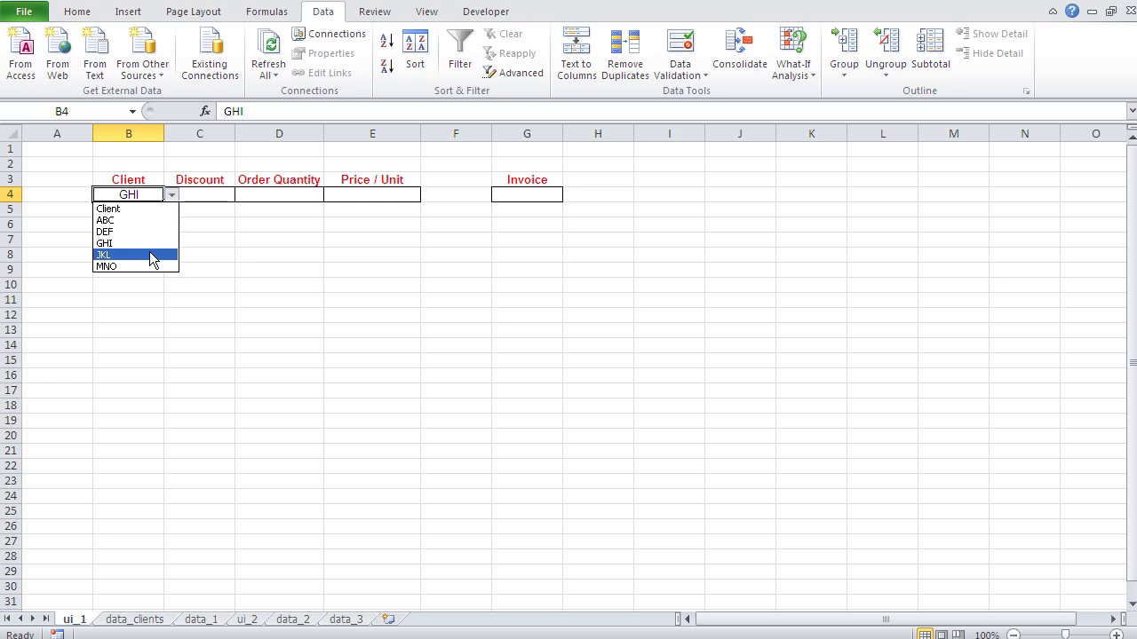
pyautogui.click(151, 255)
pyautogui.click(171, 195)
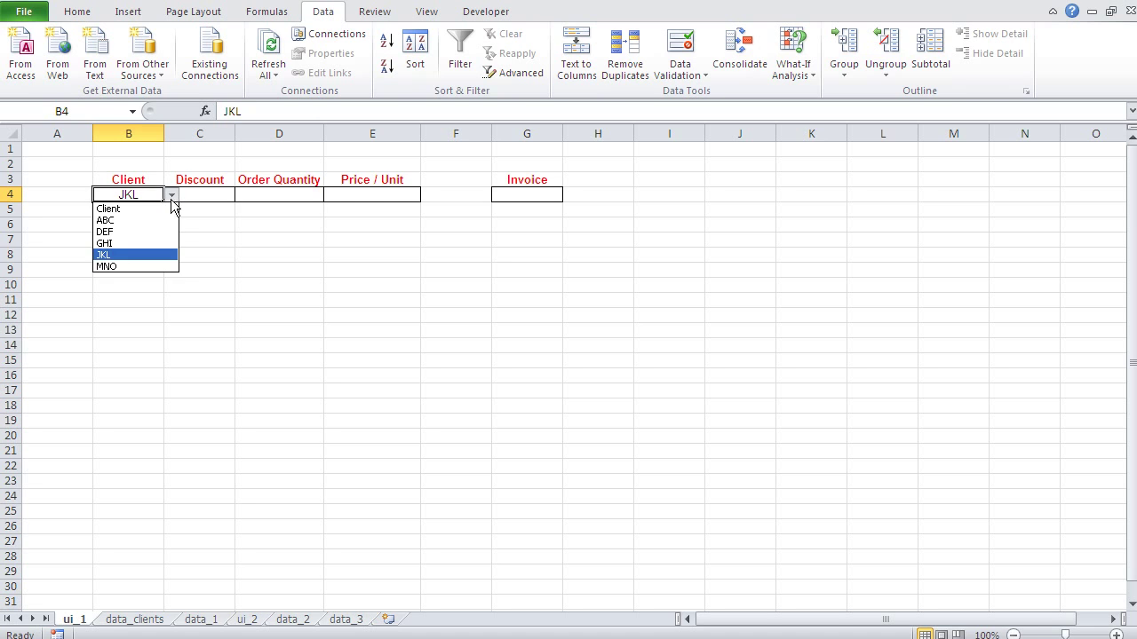
pyautogui.click(143, 267)
pyautogui.click(137, 292)
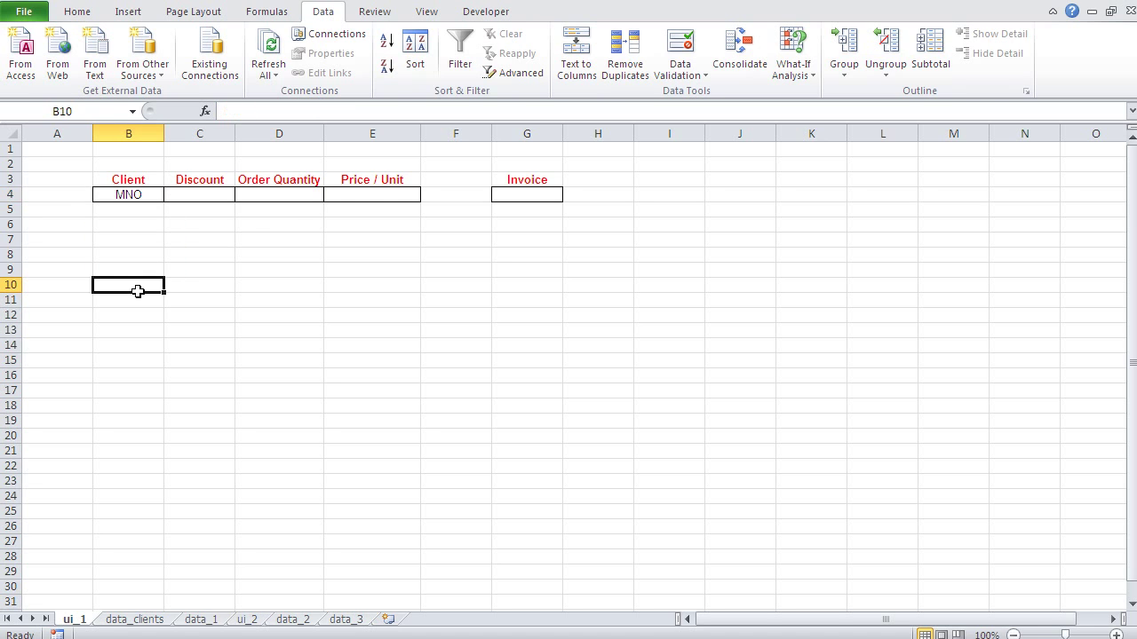
# Insert the VLOOKUP function from the Lookup & Reference category into the Discount cell C4
pyautogui.click(199, 194)
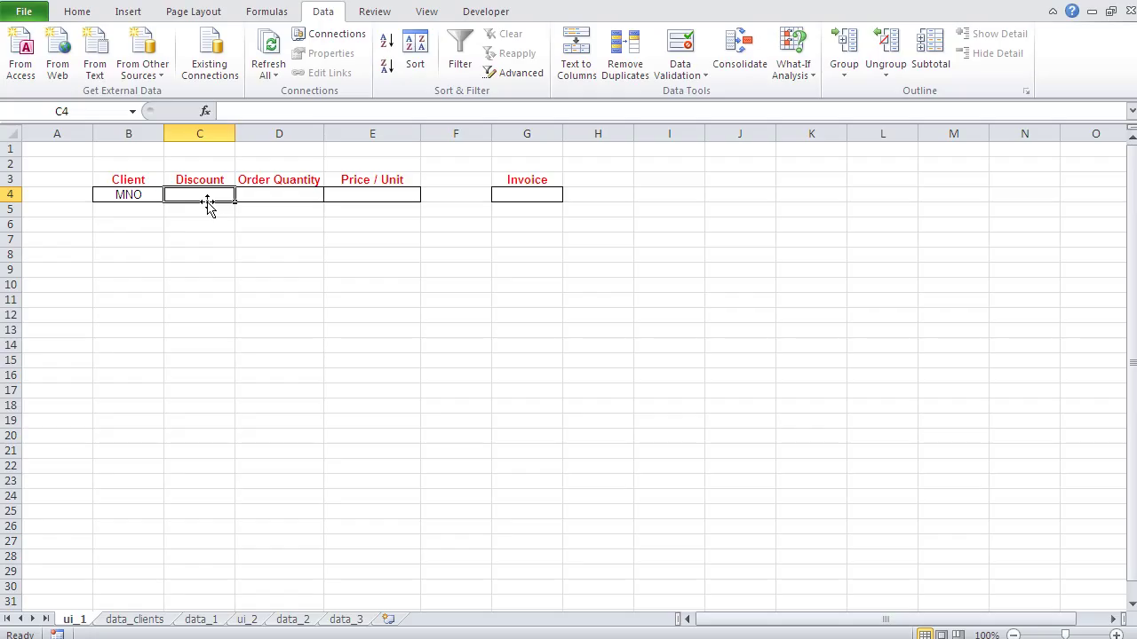
pyautogui.click(204, 112)
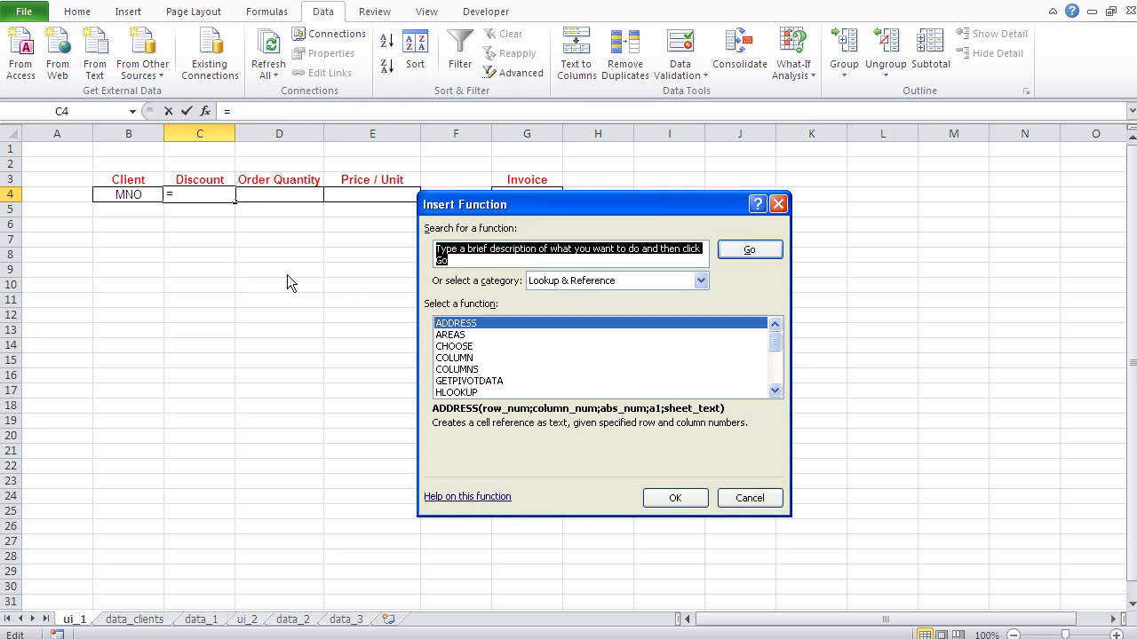
pyautogui.click(616, 283)
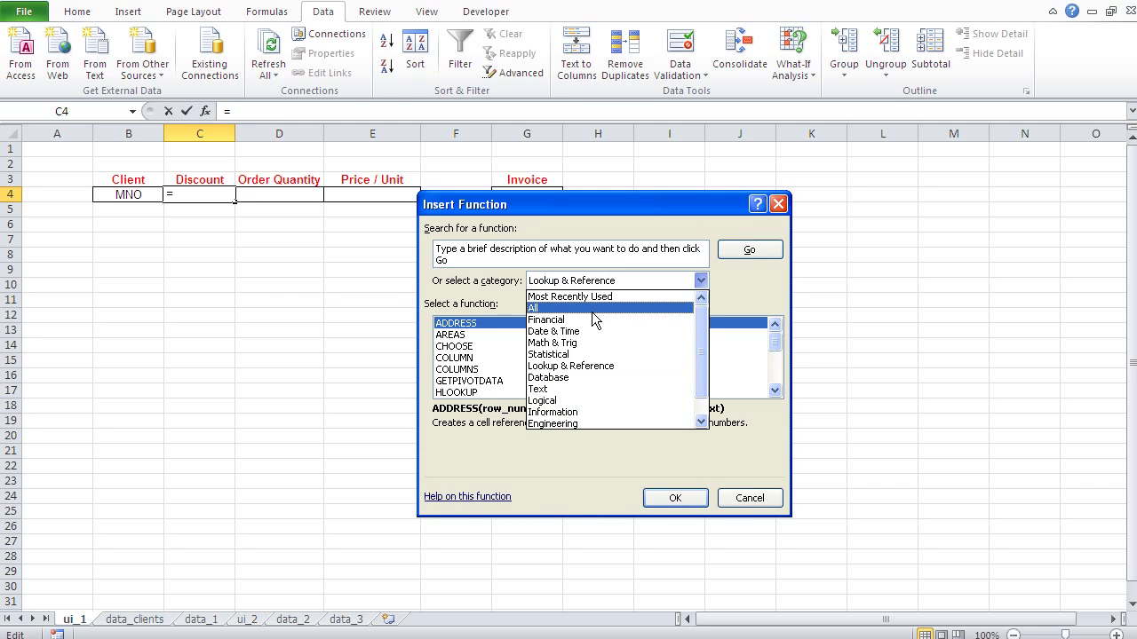
pyautogui.click(612, 366)
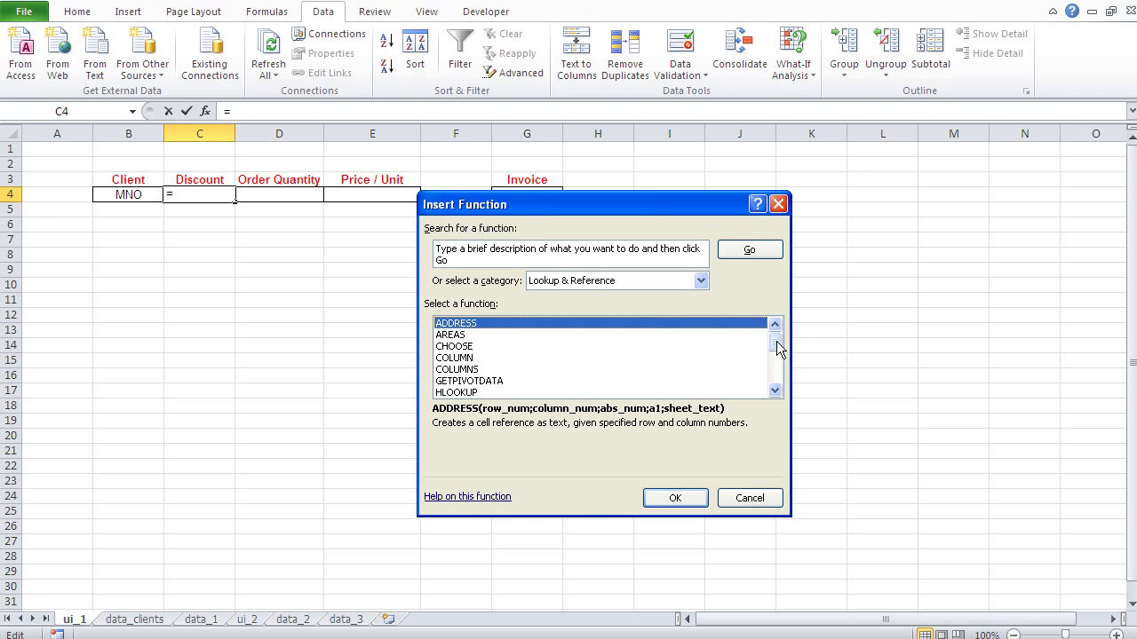
pyautogui.moveTo(777, 347); pyautogui.dragTo(774, 380)
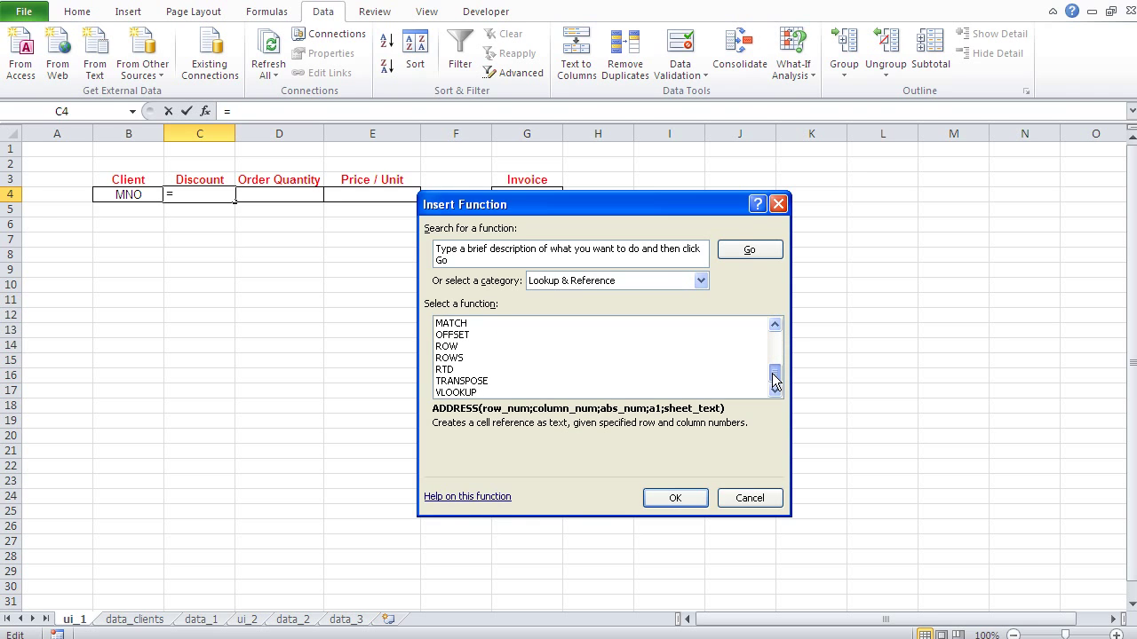
pyautogui.click(460, 393)
pyautogui.click(675, 497)
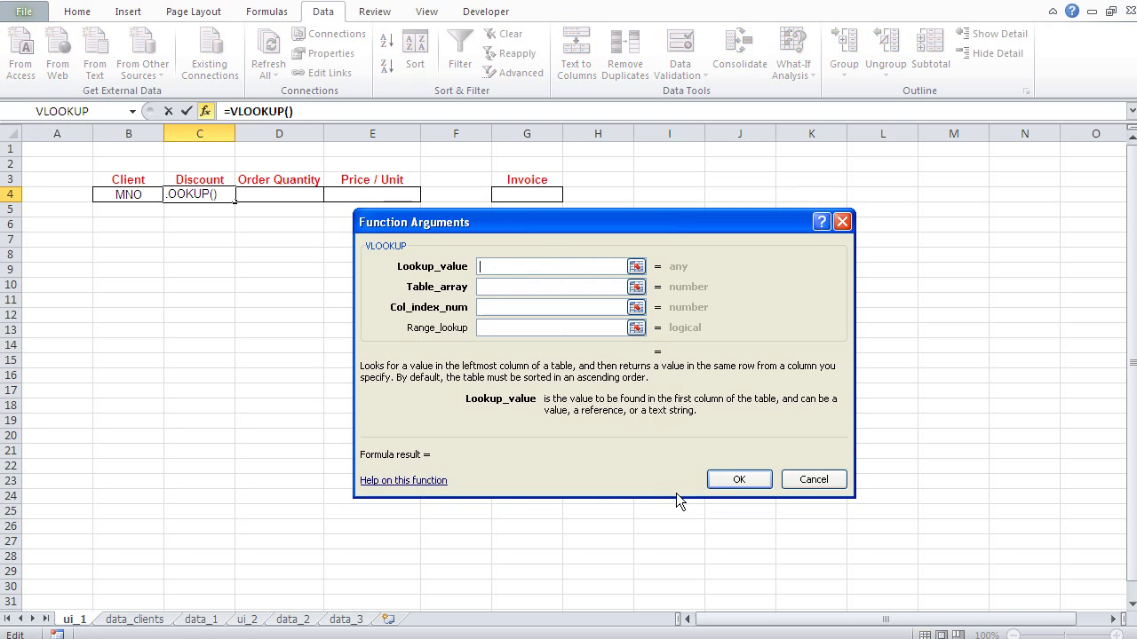
# Set VLOOKUP's lookup value to B4, its table array to data_clients!A:B and its column index to 2
pyautogui.moveTo(546, 227); pyautogui.dragTo(580, 226)
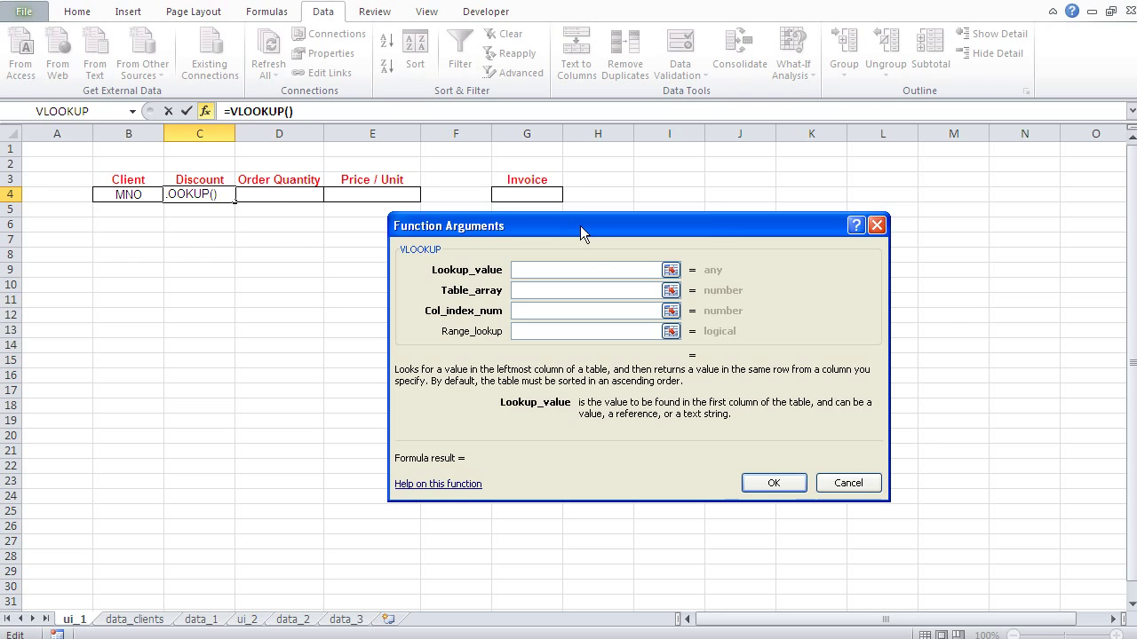
pyautogui.click(130, 194)
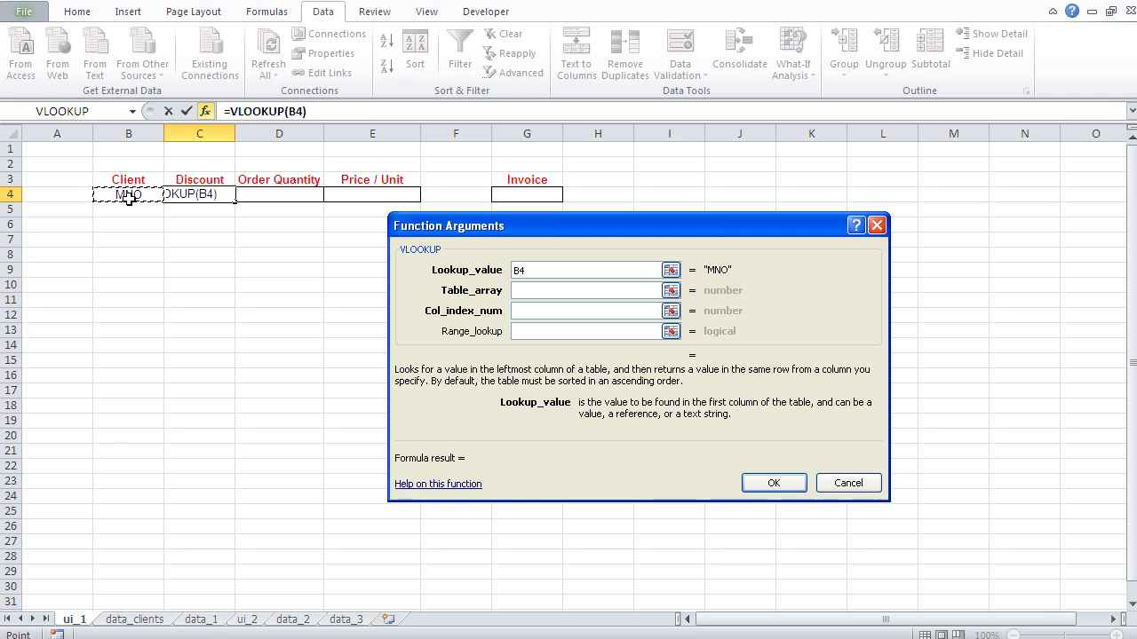
pyautogui.click(533, 290)
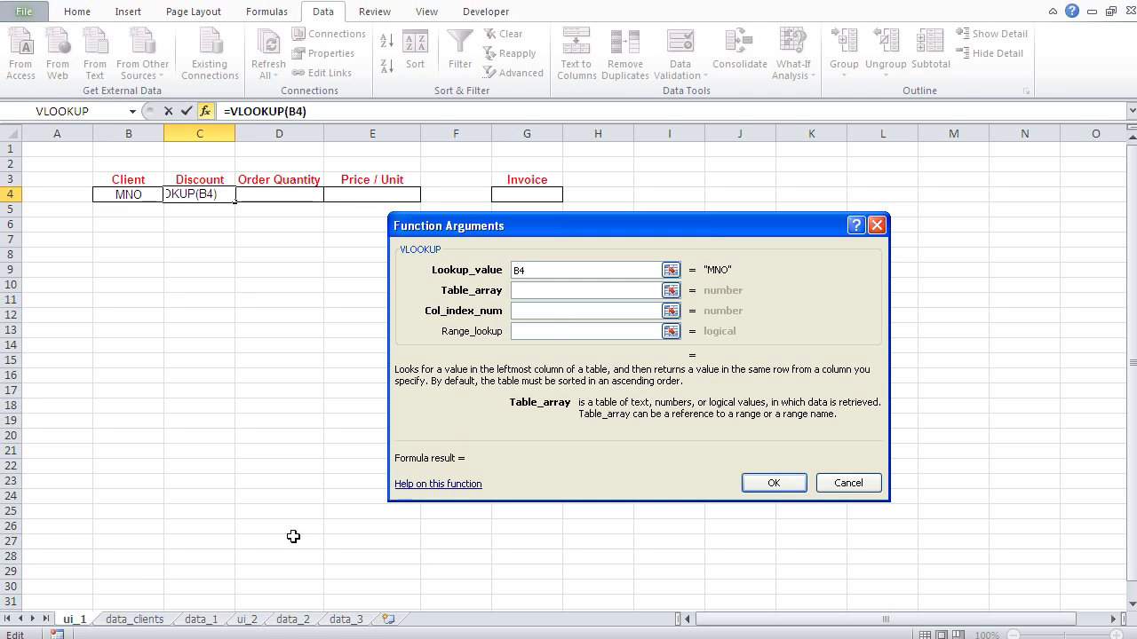
pyautogui.click(143, 622)
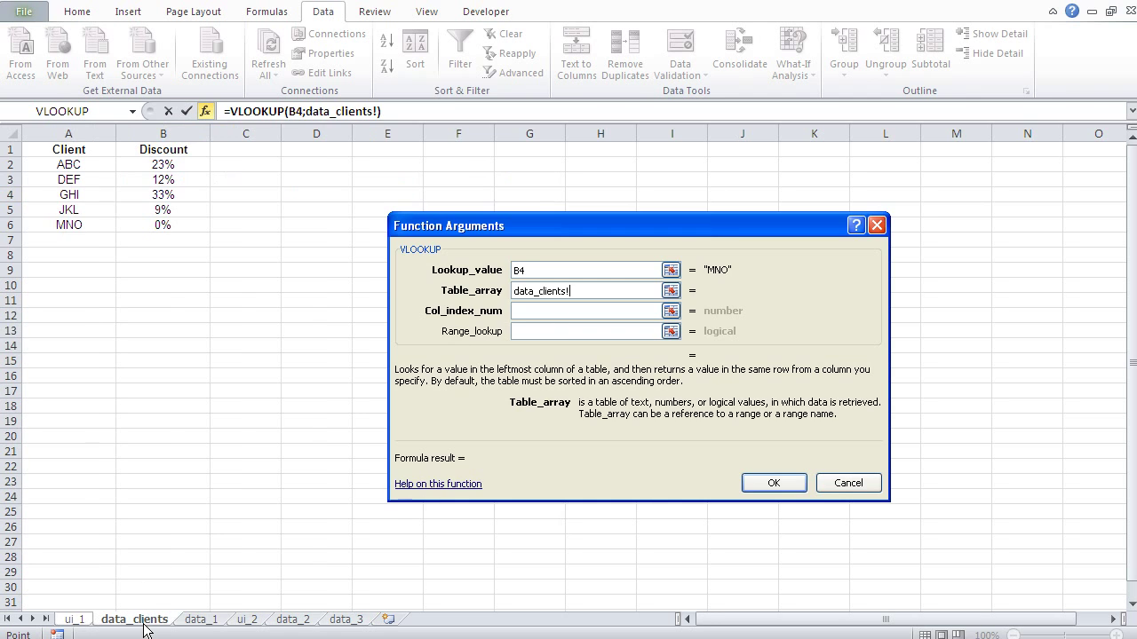
pyautogui.moveTo(69, 133); pyautogui.dragTo(169, 134)
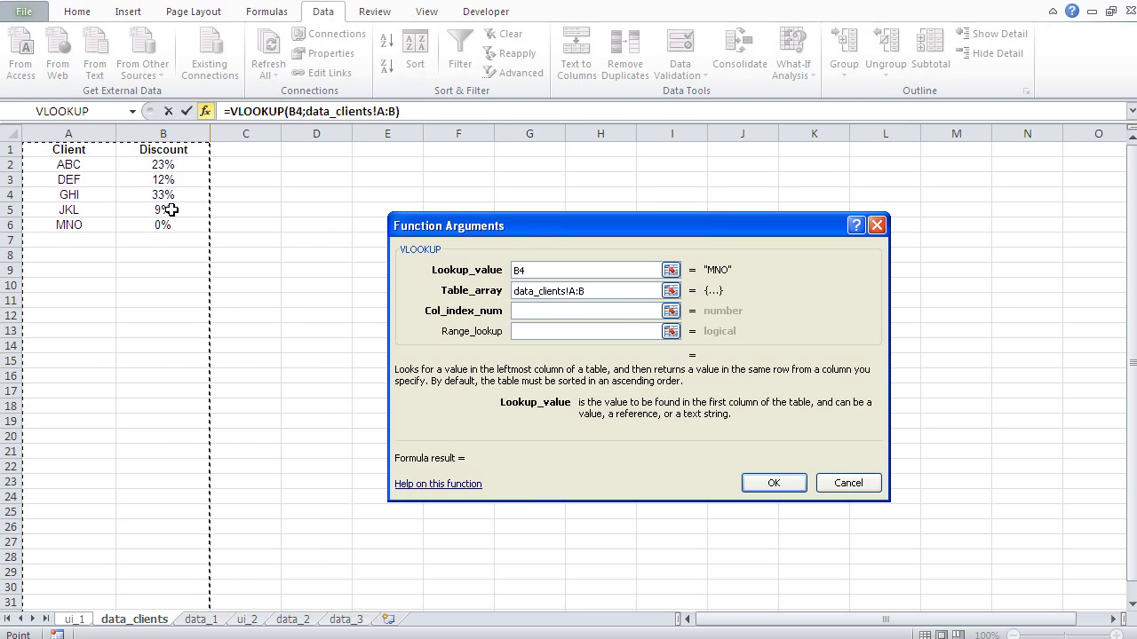
pyautogui.click(631, 307)
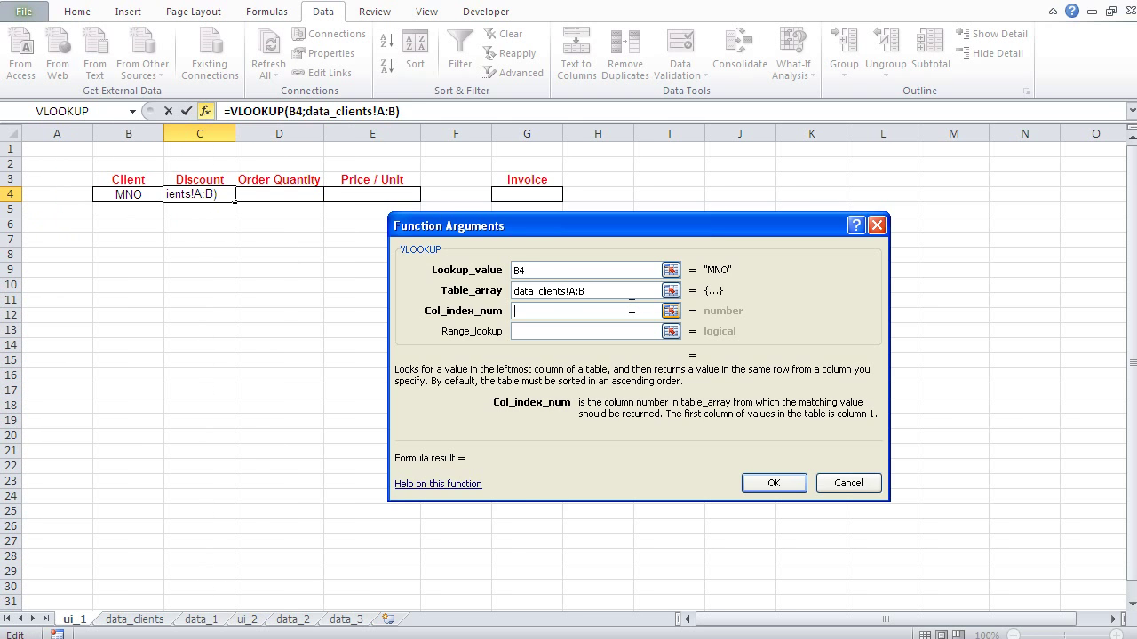
pyautogui.write('2')
# Set VLOOKUP's range lookup to FALSE for an exact match and confirm the function in C4
pyautogui.click(606, 331)
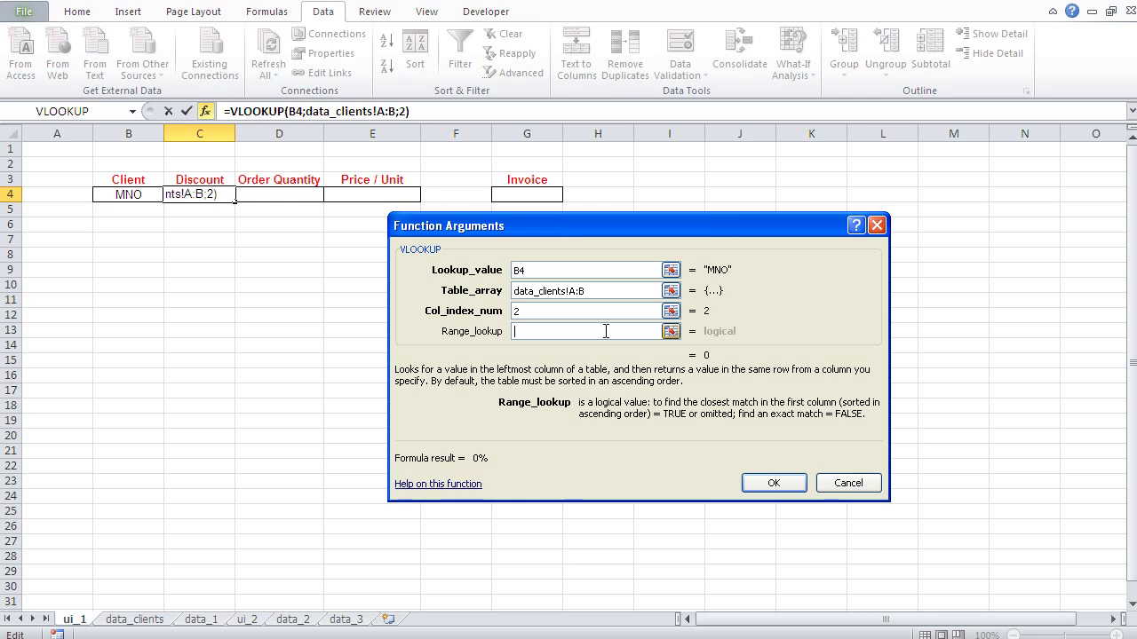
pyautogui.click(131, 619)
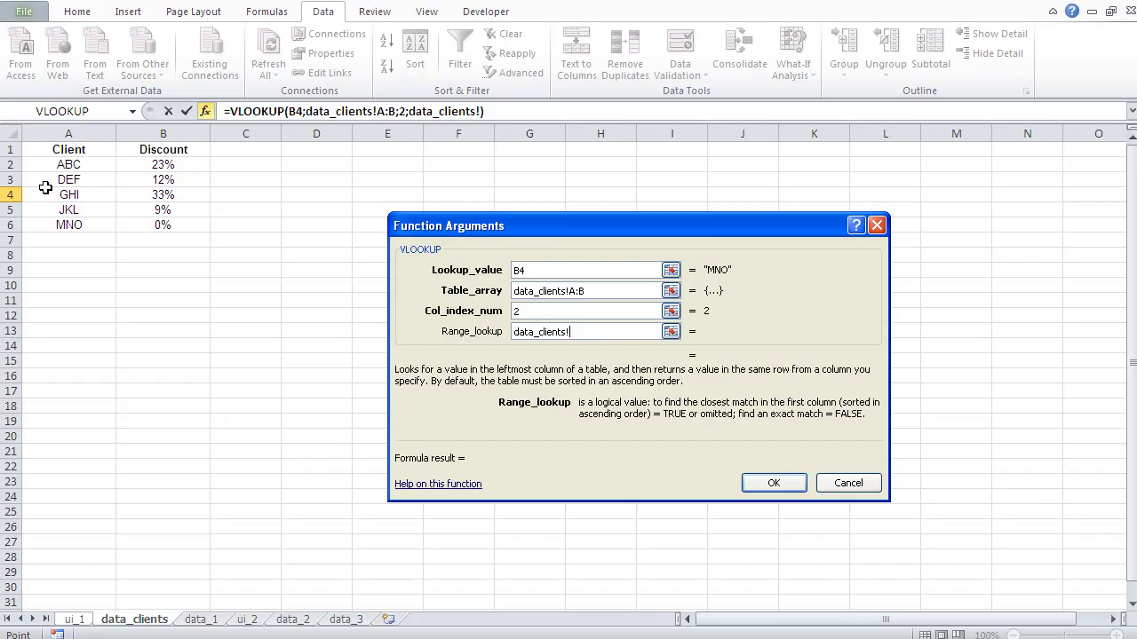
pyautogui.moveTo(584, 332); pyautogui.dragTo(516, 332)
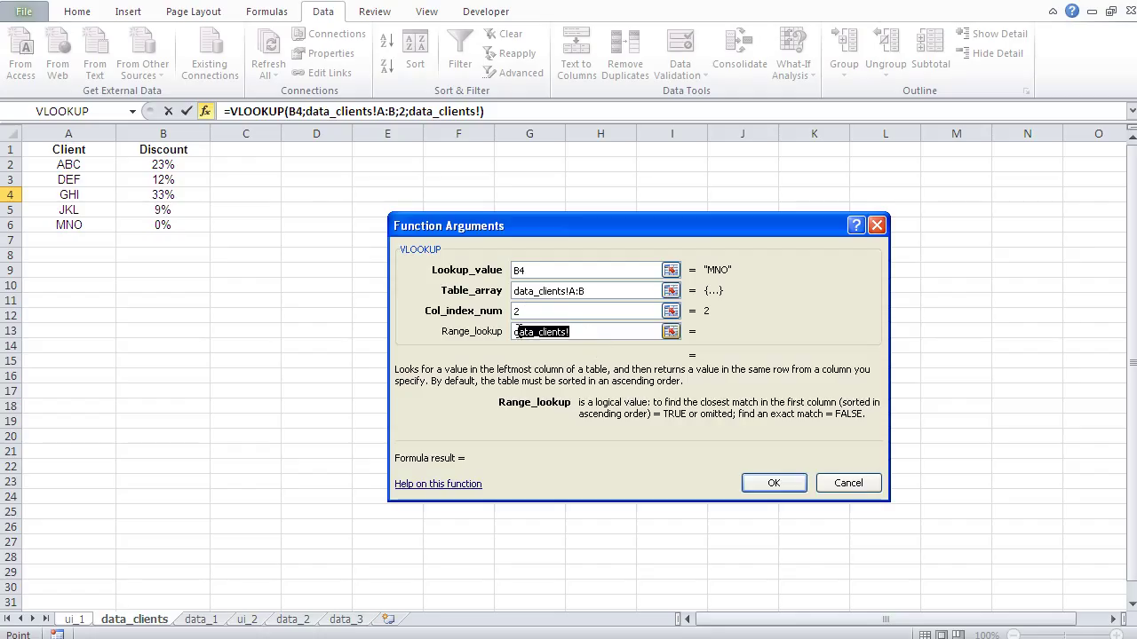
pyautogui.press('BackSpace')
pyautogui.press('BackSpace')
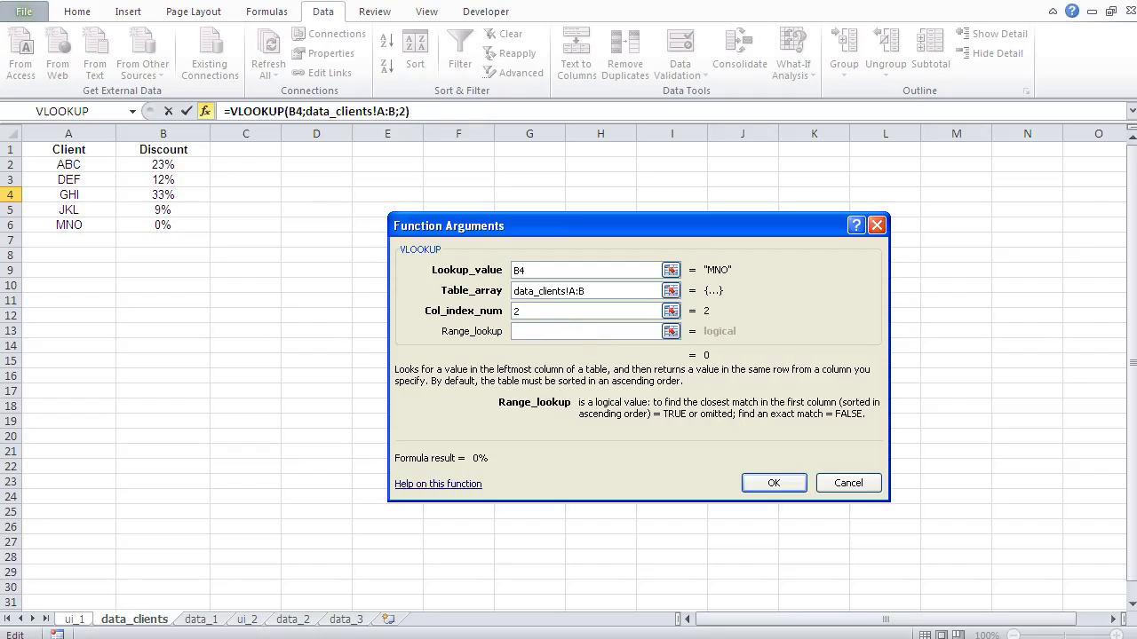
pyautogui.write('false')
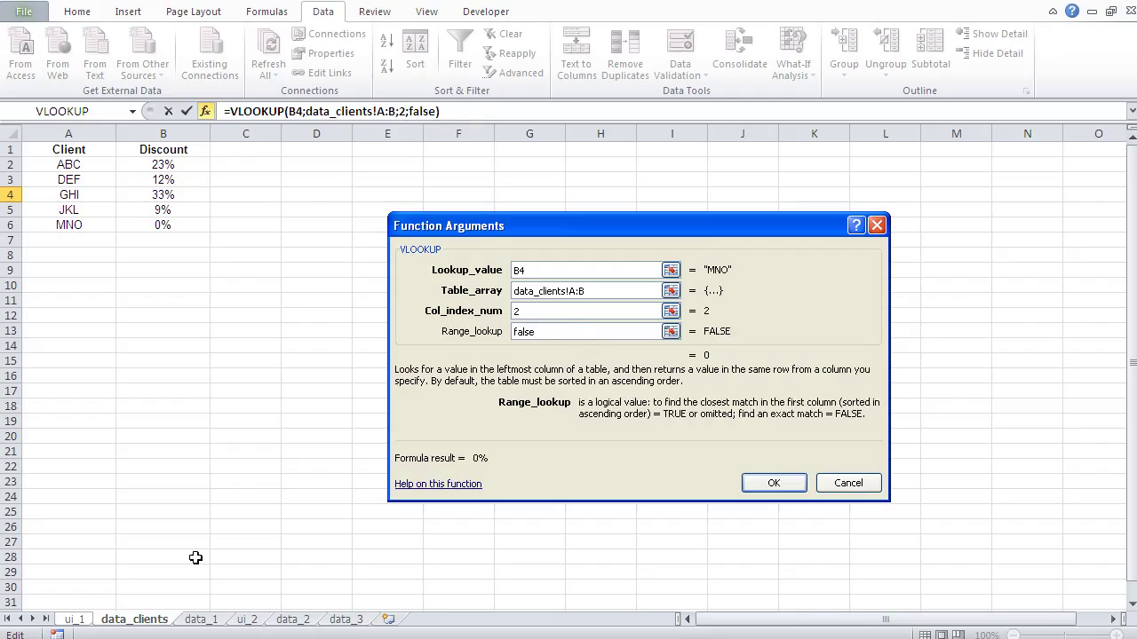
pyautogui.click(782, 485)
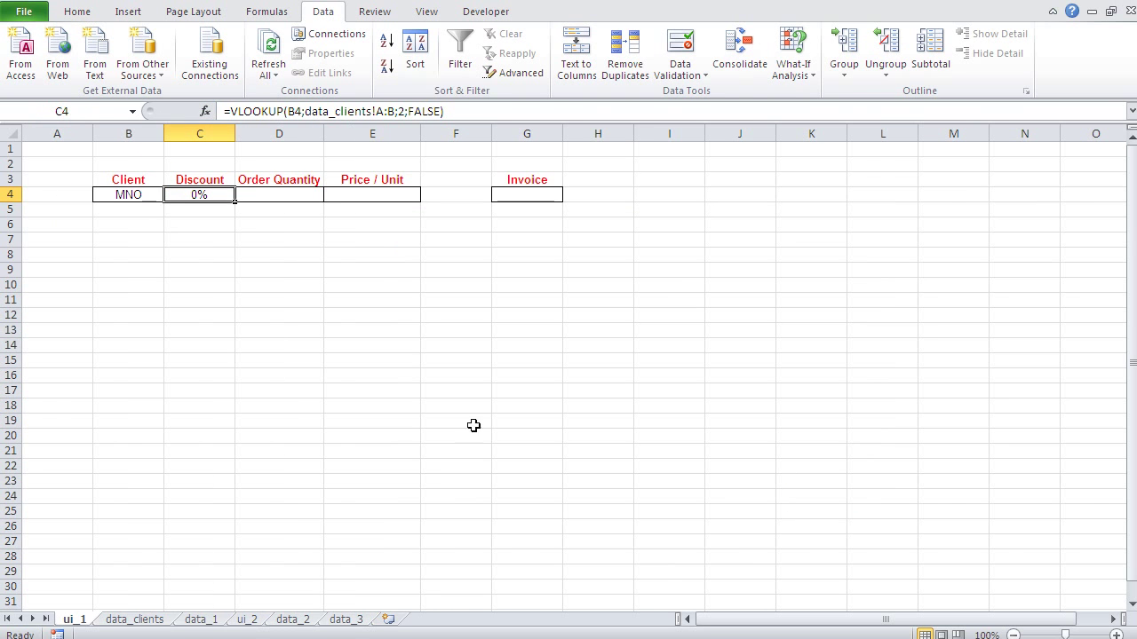
# Choose ABC in the Client dropdown in B4 and compare its discount with the data_clients sheet
pyautogui.click(116, 196)
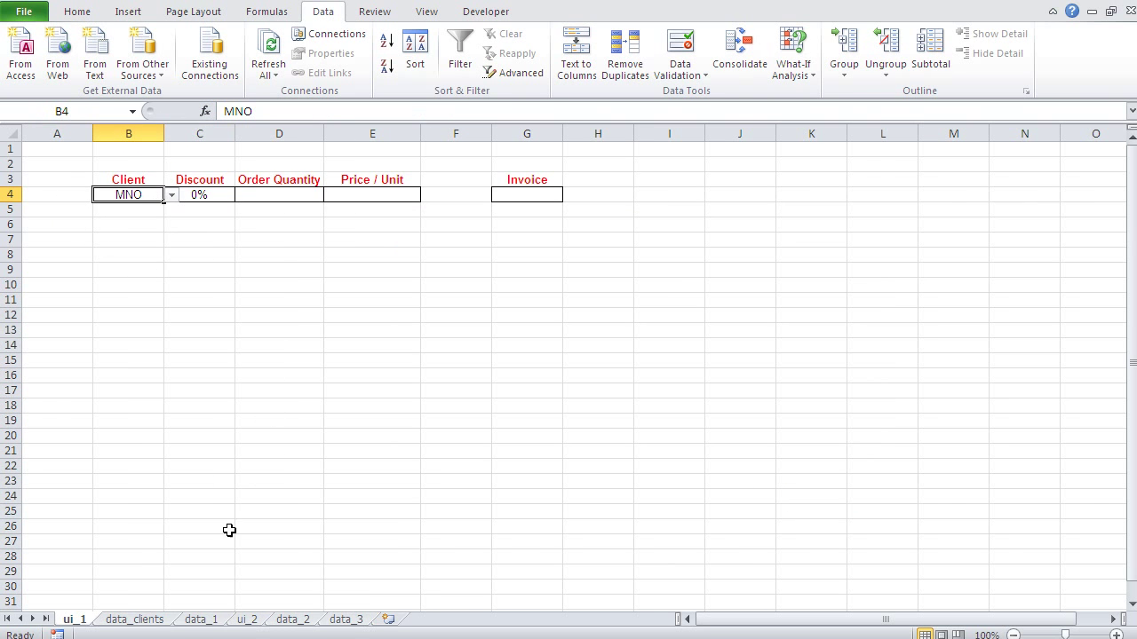
pyautogui.click(142, 619)
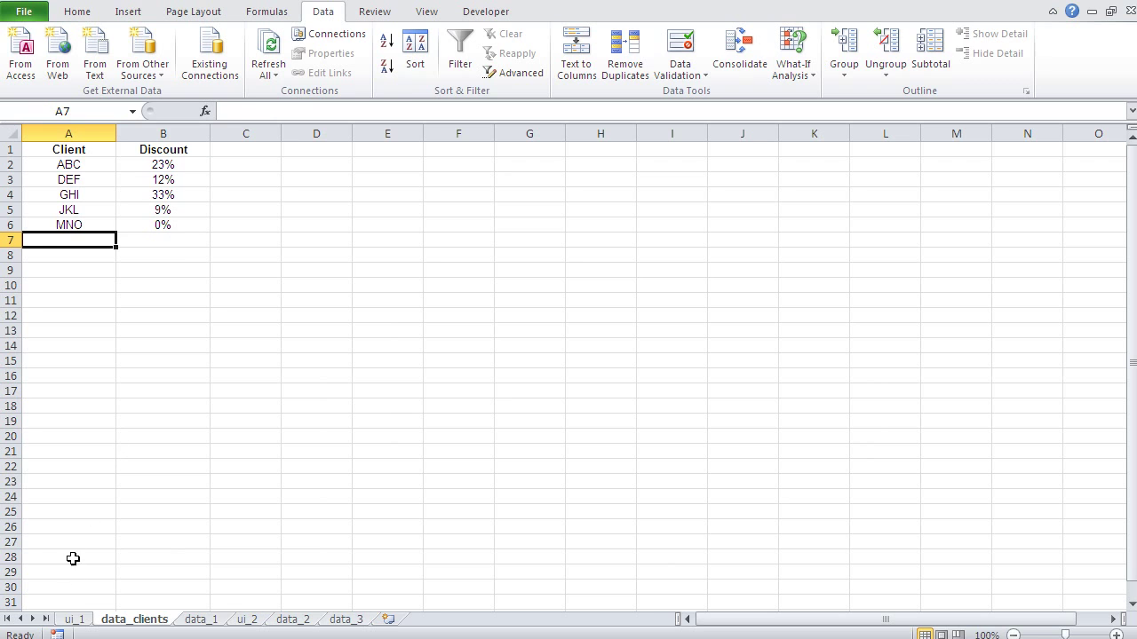
pyautogui.click(80, 618)
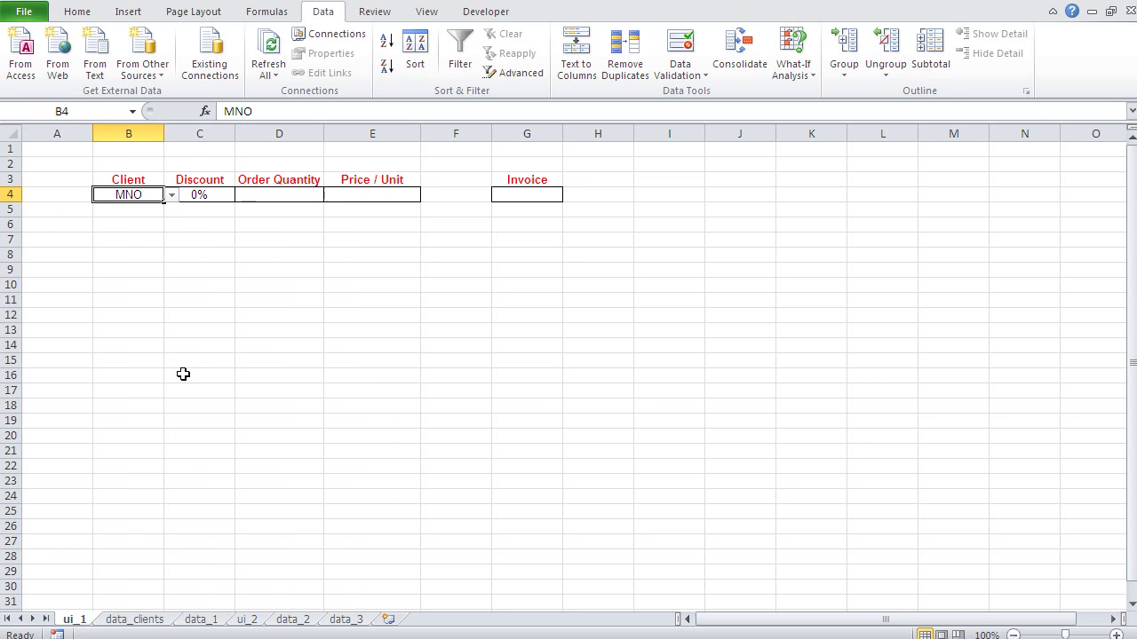
pyautogui.click(171, 194)
pyautogui.click(149, 221)
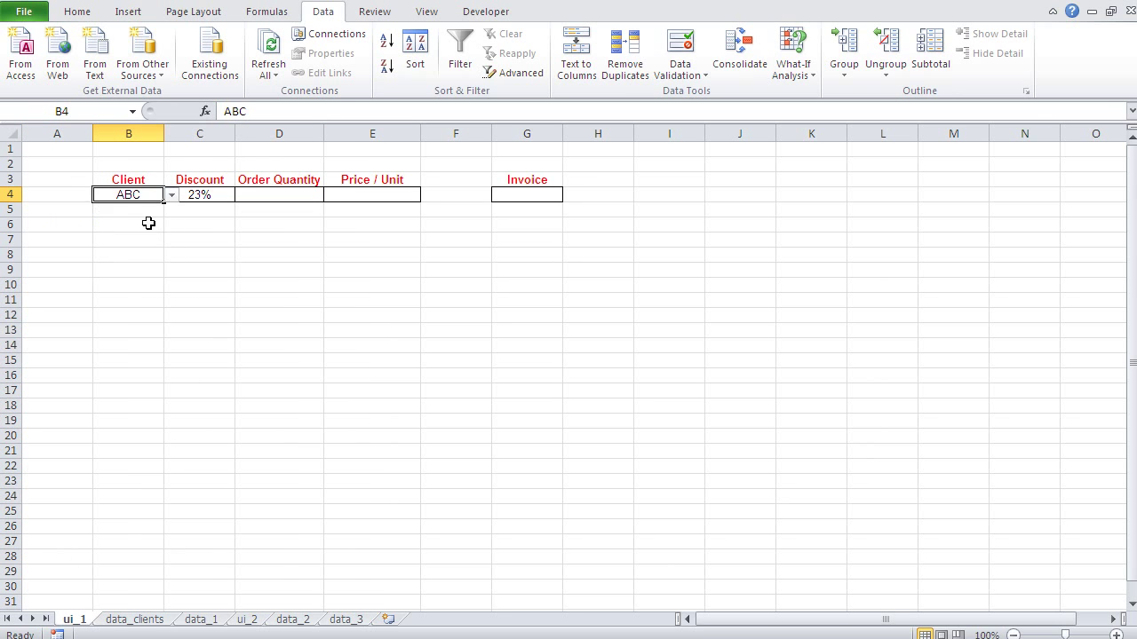
pyautogui.click(133, 622)
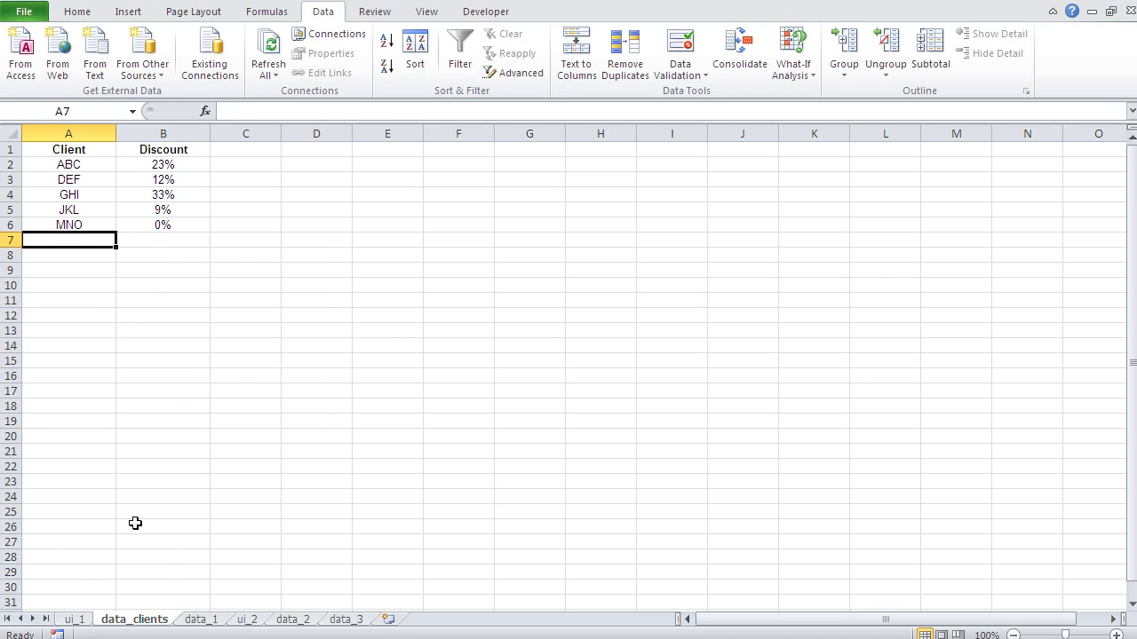
pyautogui.click(74, 619)
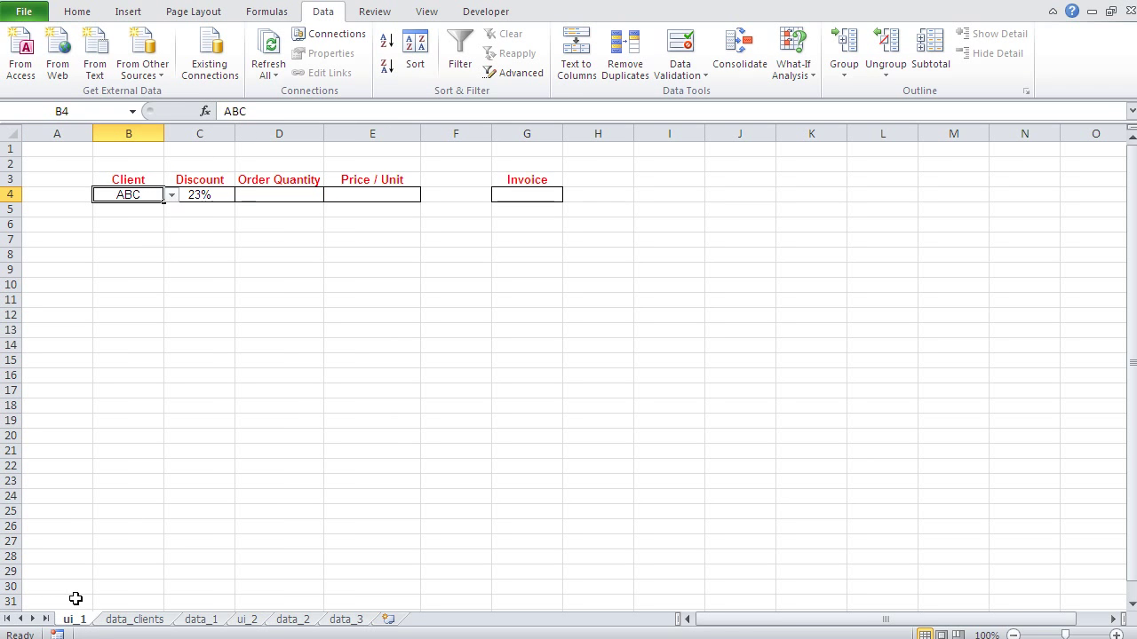
# Review the client table on data_clients and the arguments of C4's VLOOKUP, leaving the formula as it is
pyautogui.click(130, 625)
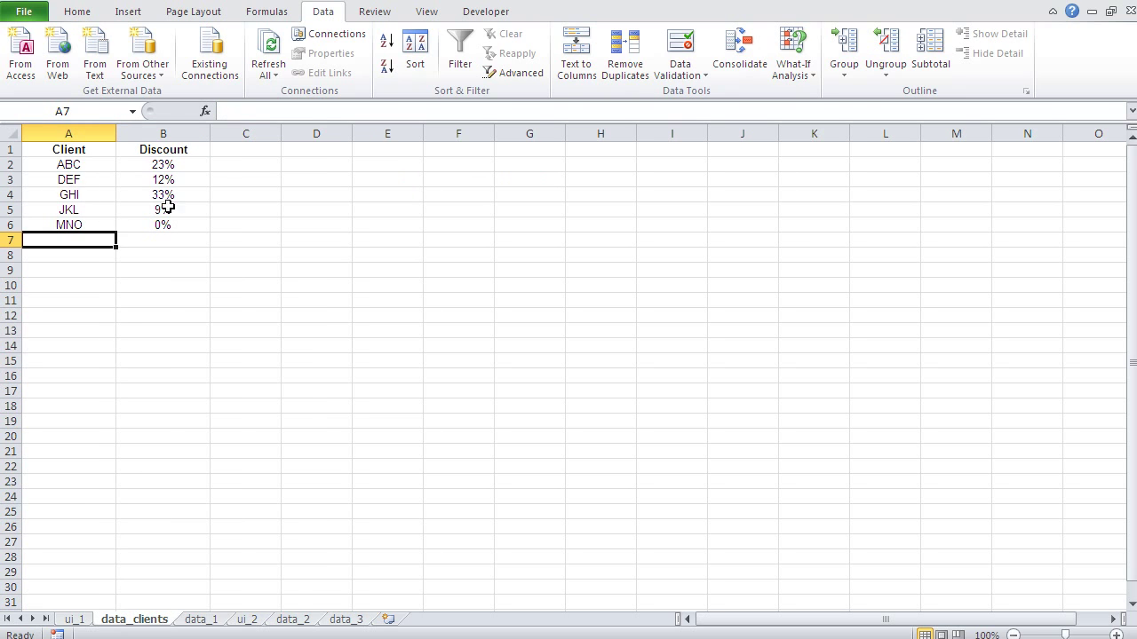
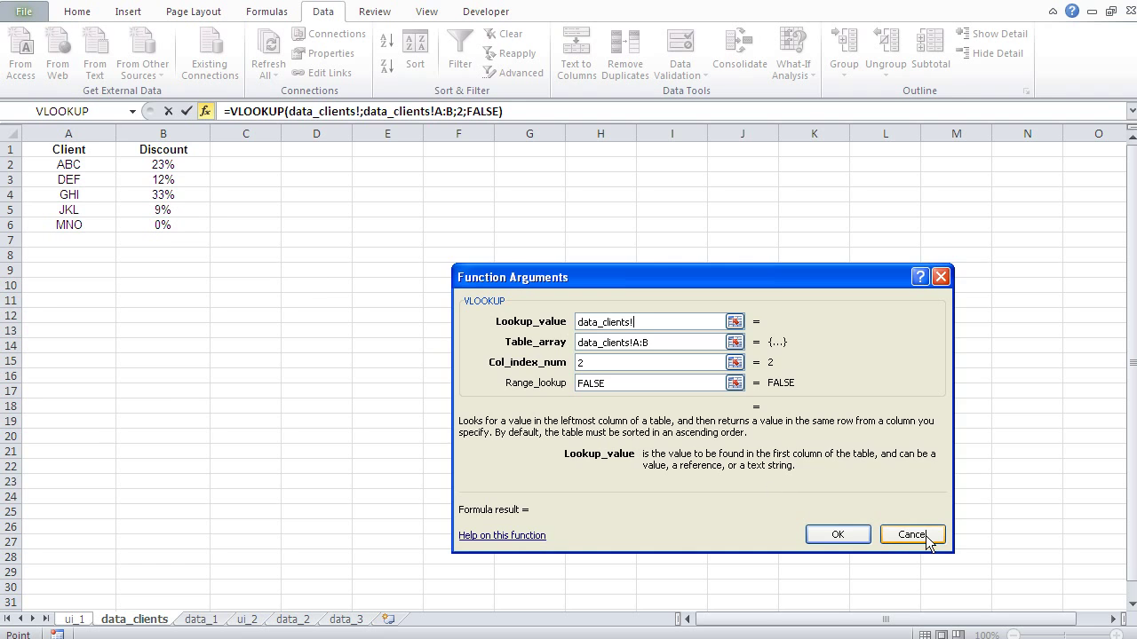
pyautogui.click(912, 533)
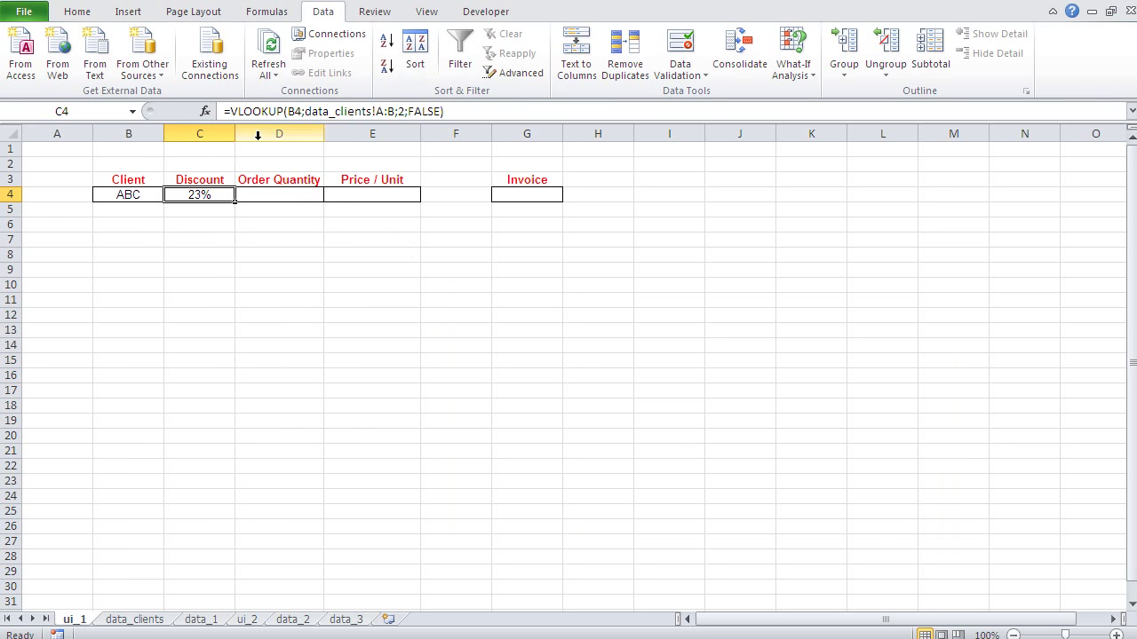
pyautogui.click(205, 111)
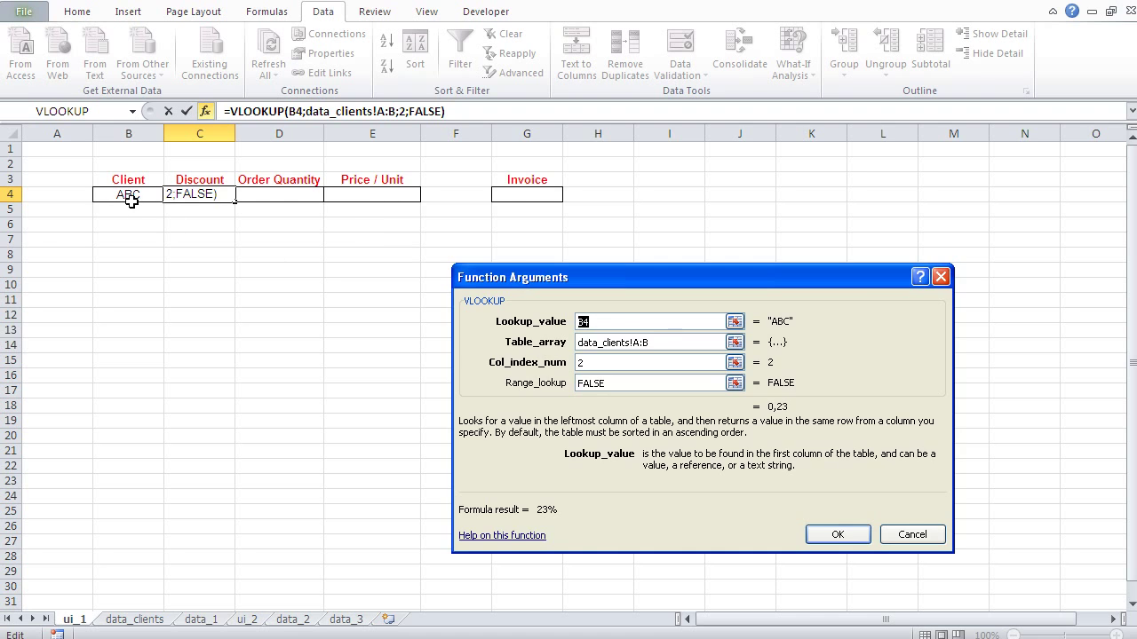
pyautogui.click(907, 538)
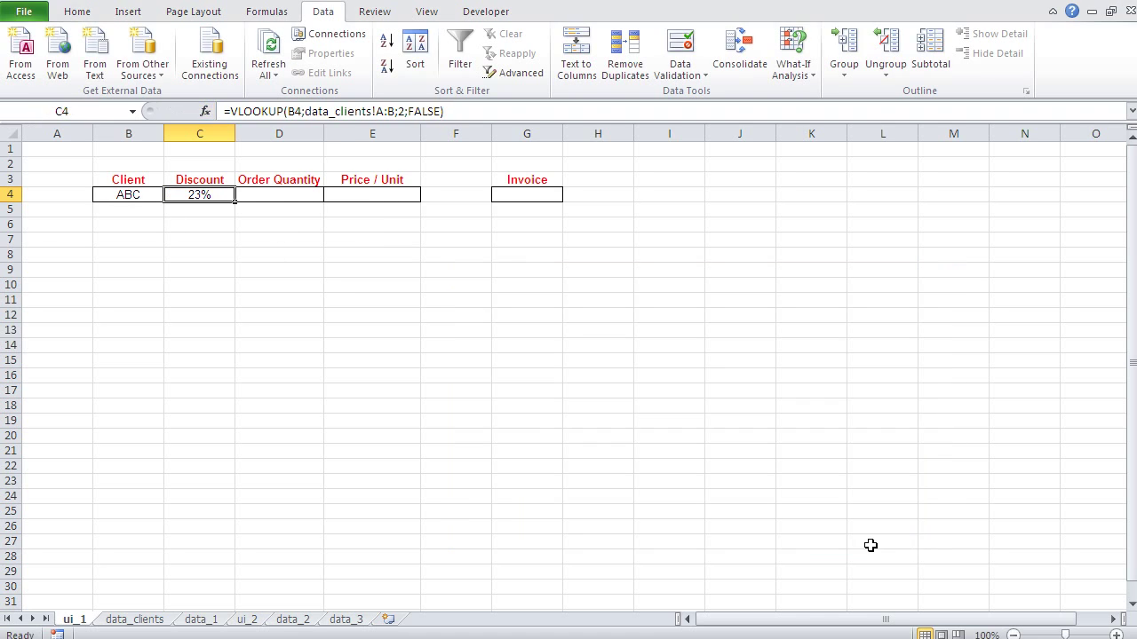
# Try moving the Client list A1:A6 on data_clients to column C, check the Discount cell on ui_1, and undo the move
pyautogui.click(125, 619)
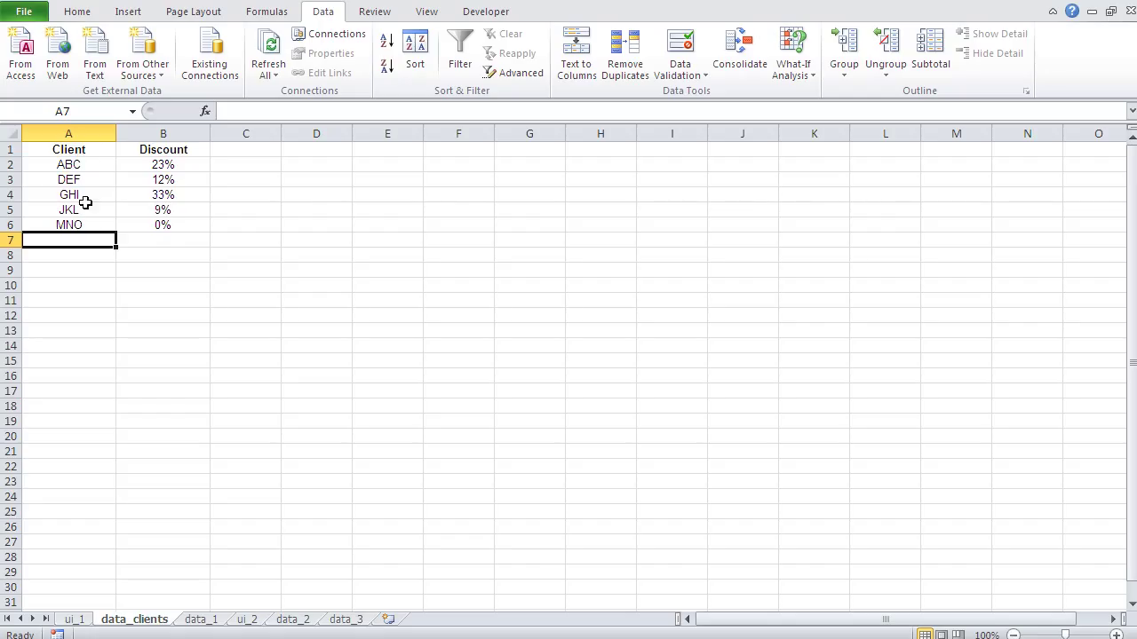
pyautogui.moveTo(70, 156); pyautogui.dragTo(260, 304)
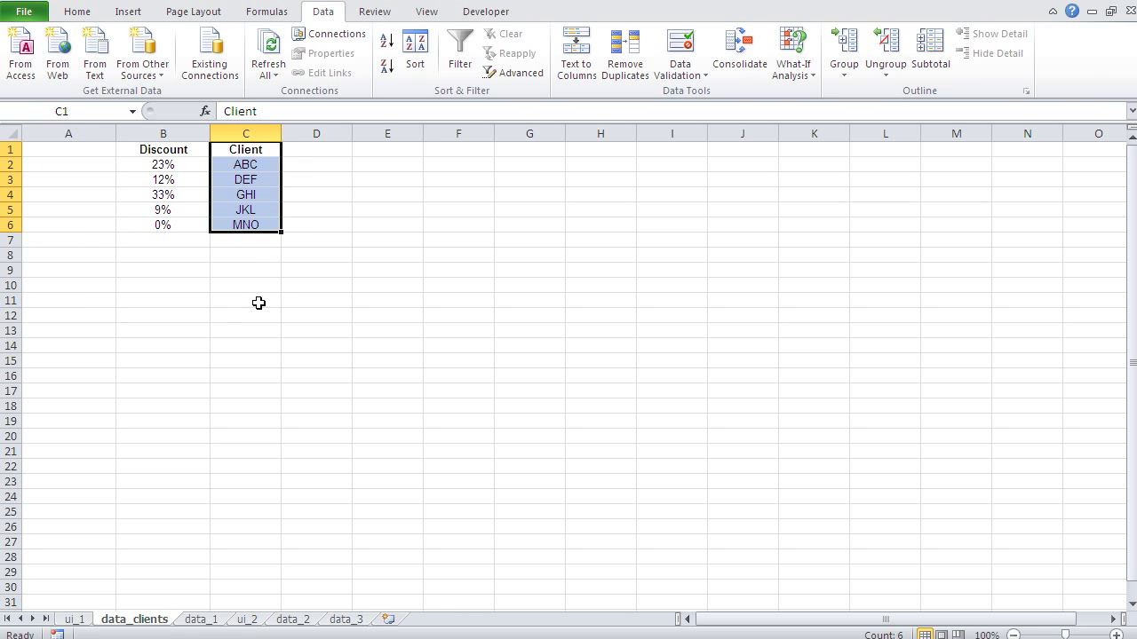
pyautogui.click(74, 620)
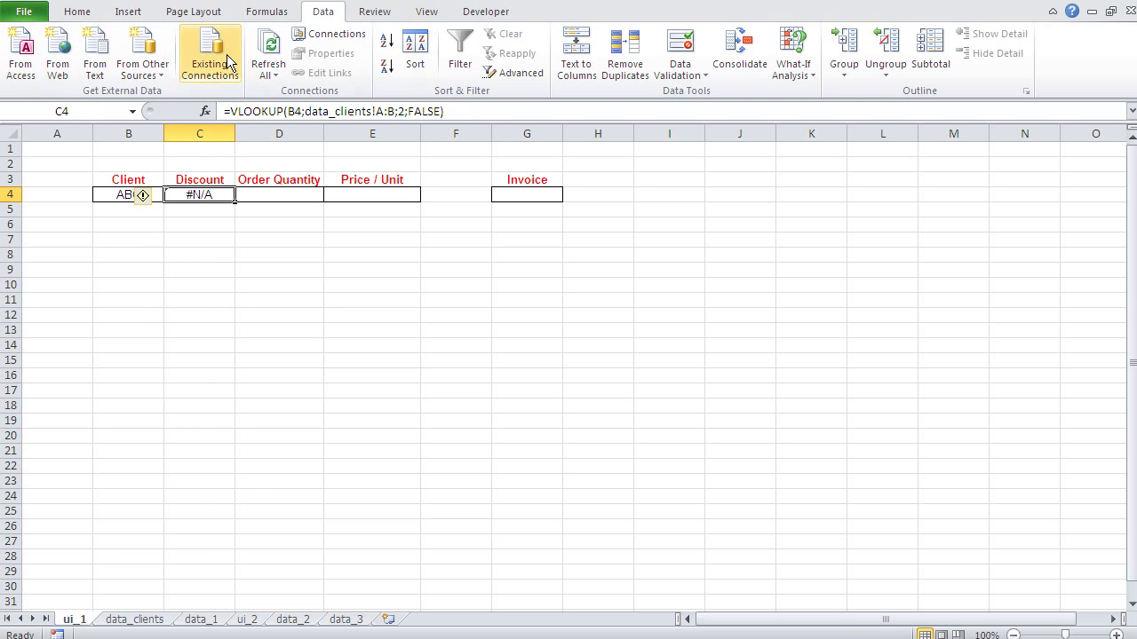
pyautogui.hotkey('ctrl', 'pagedown')
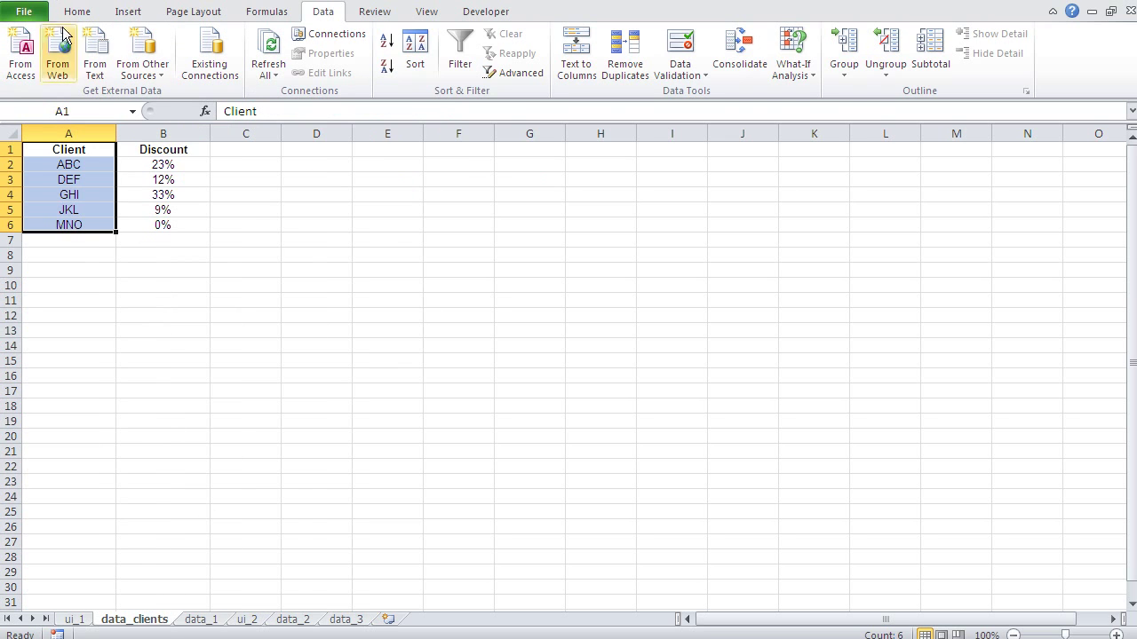
pyautogui.click(146, 348)
pyautogui.click(75, 619)
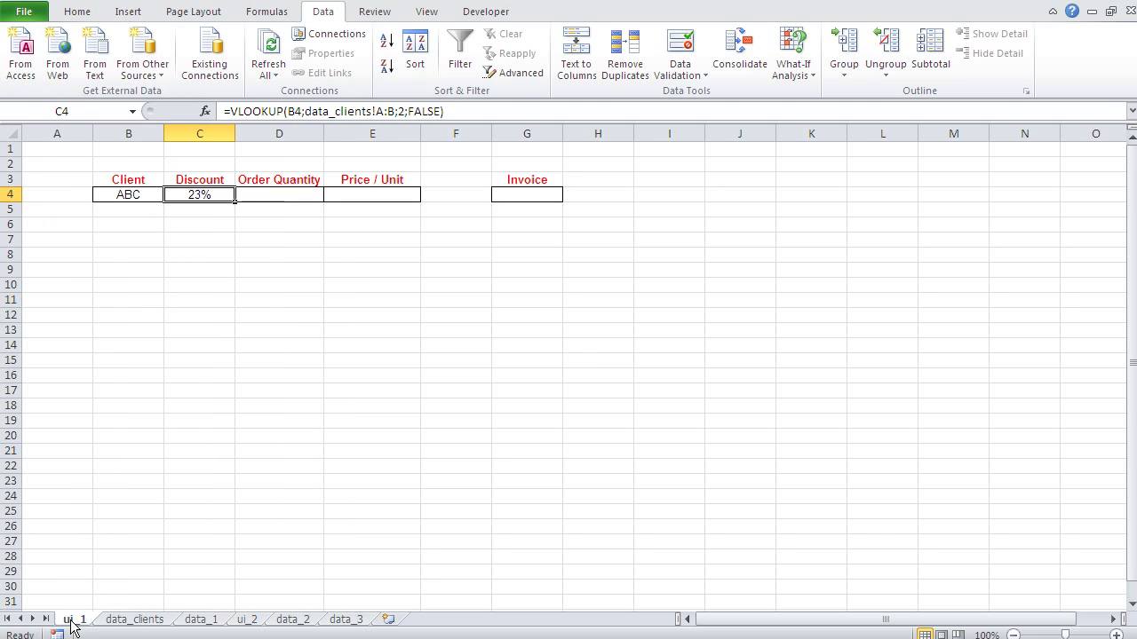
# Examine the VLOOKUP arguments of the Discount cell C4 alongside the client table on data_clients
pyautogui.click(206, 113)
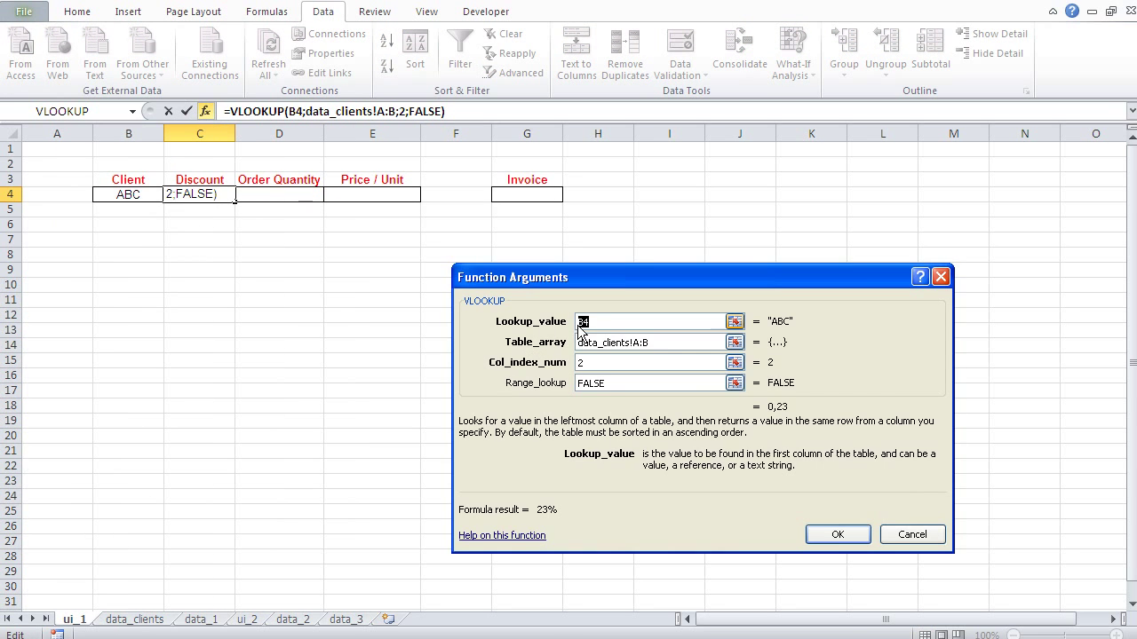
pyautogui.click(837, 534)
pyautogui.click(145, 622)
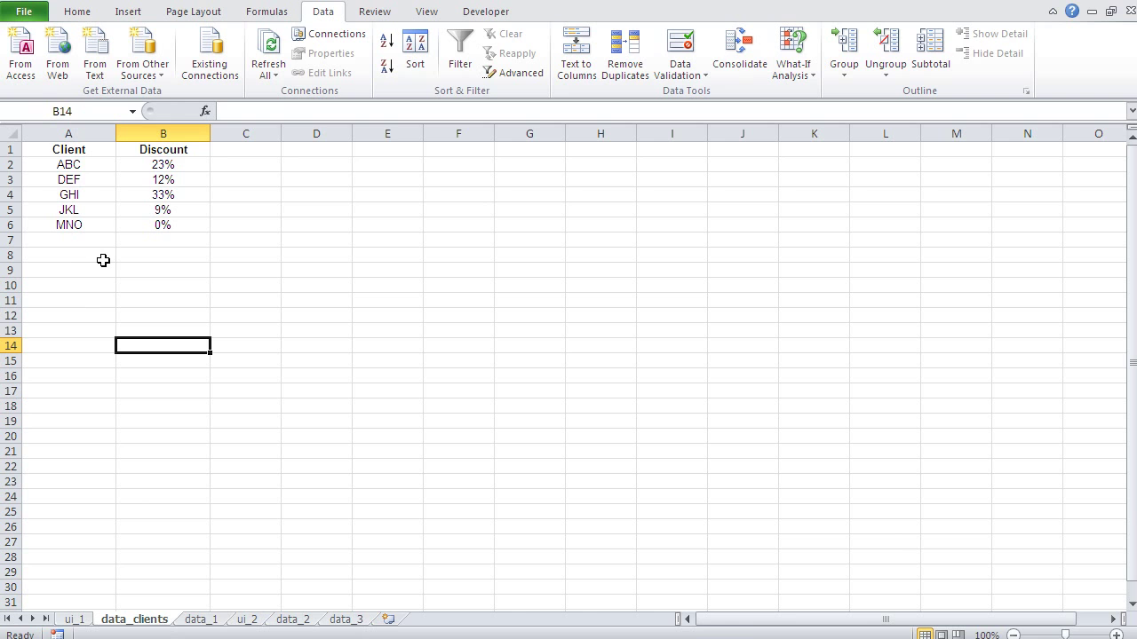
pyautogui.click(75, 619)
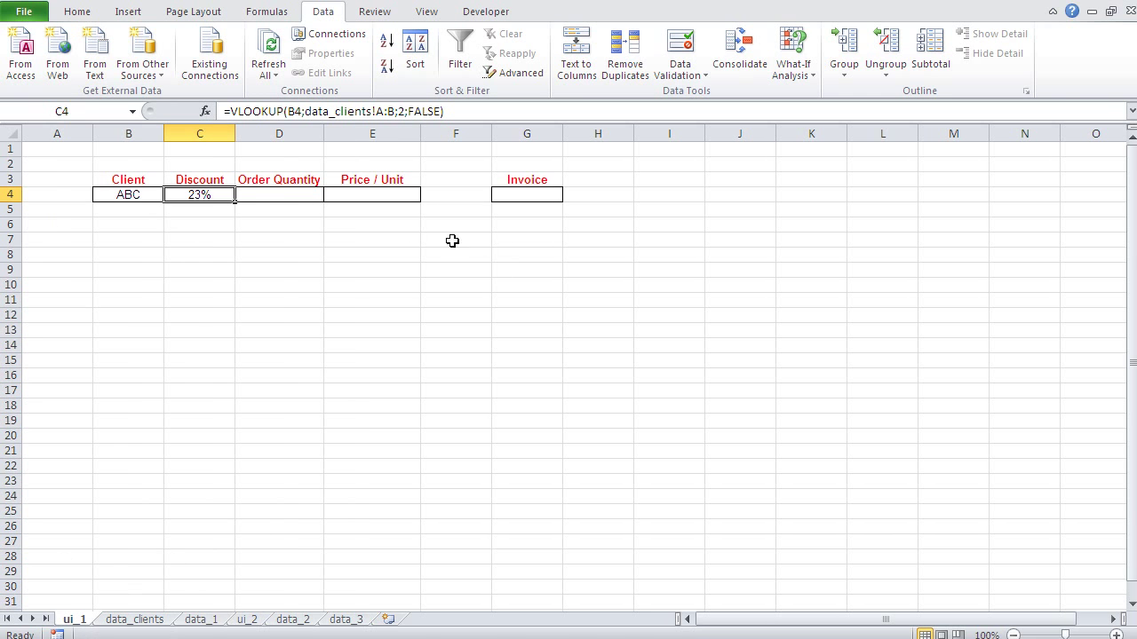
pyautogui.click(205, 111)
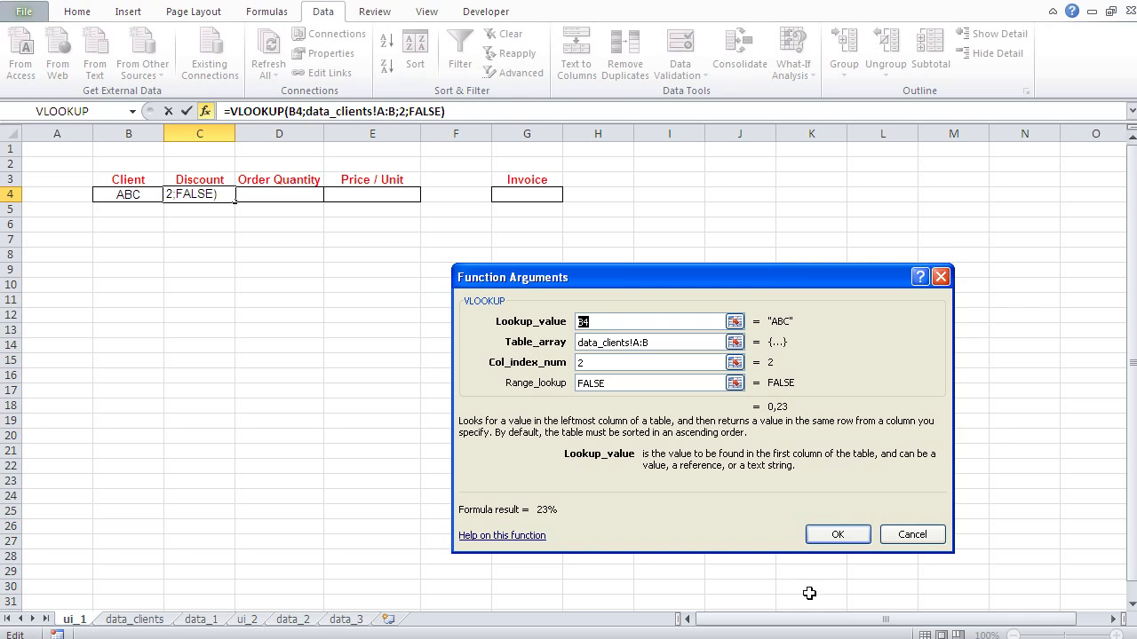
pyautogui.press('Return')
# Trace client ABC from A2 to its discount in B2 on data_clients, and recheck the lookup arguments in C4 on ui_1
pyautogui.click(135, 619)
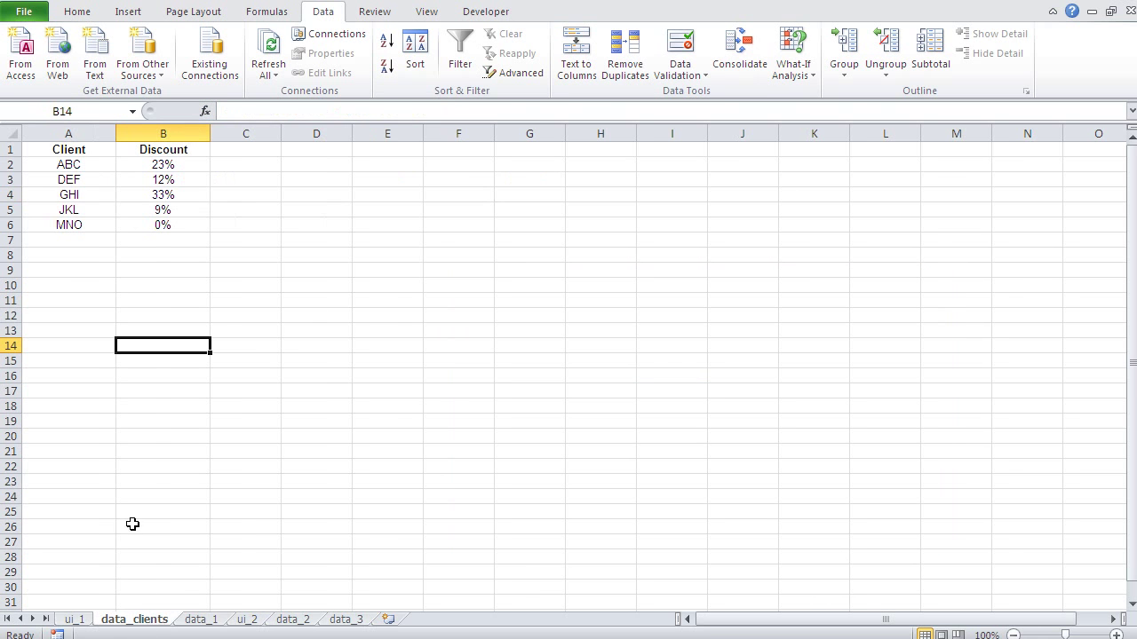
pyautogui.click(51, 166)
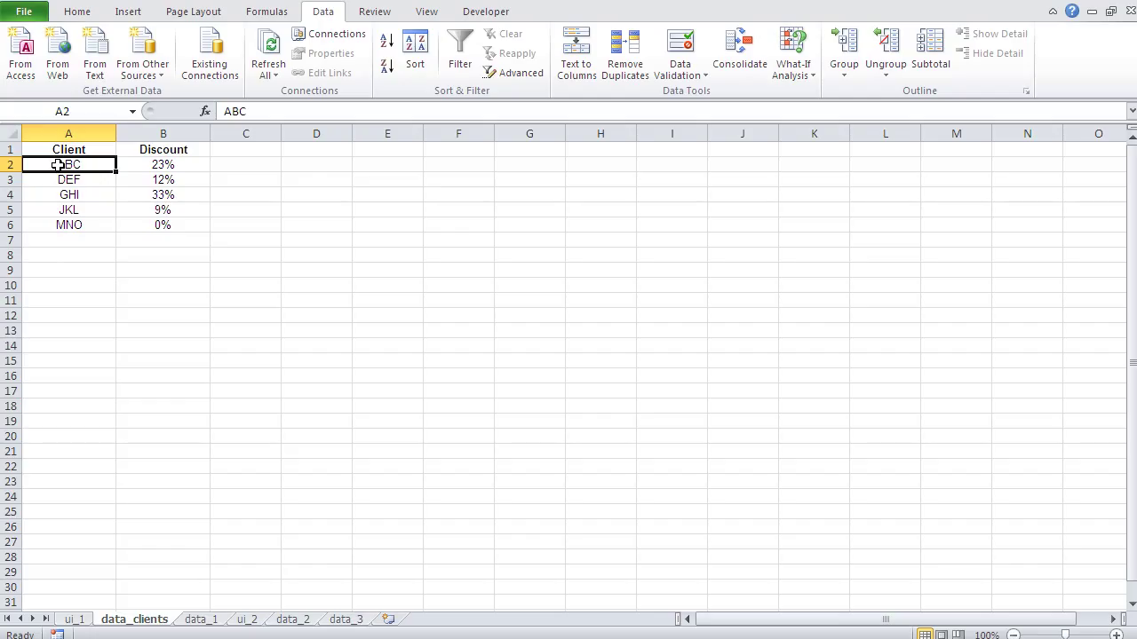
pyautogui.click(149, 166)
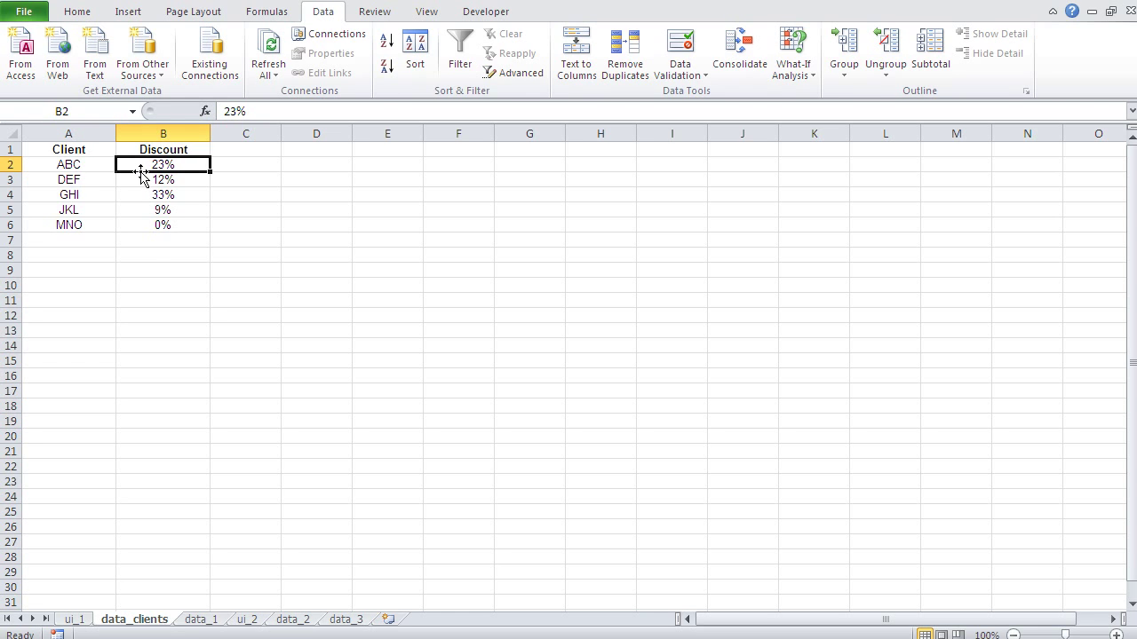
pyautogui.click(71, 620)
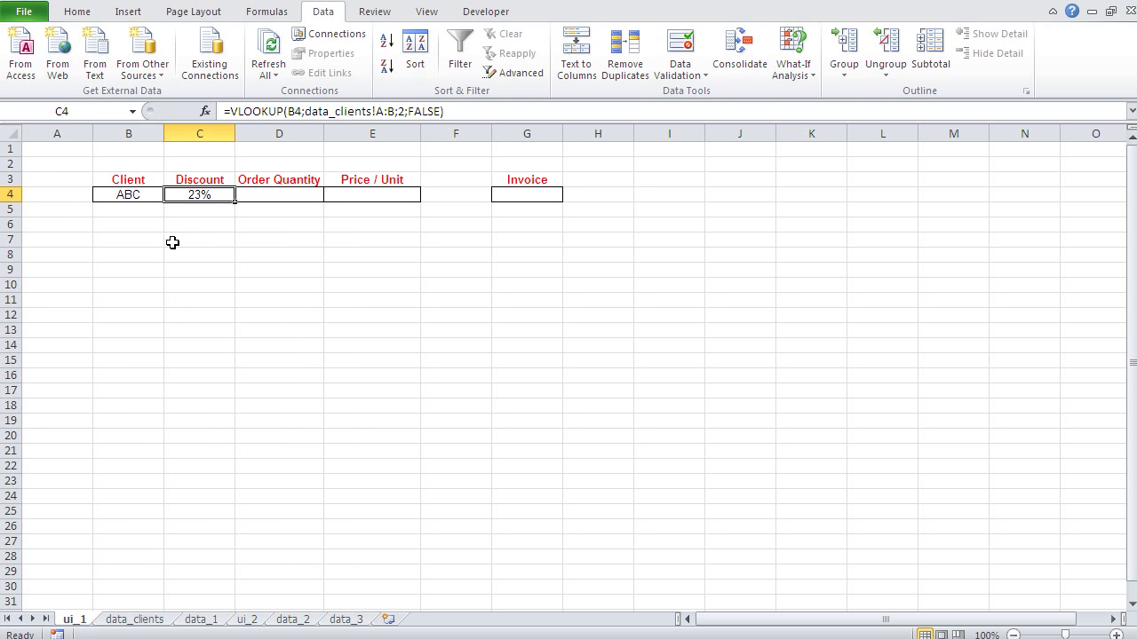
pyautogui.click(205, 111)
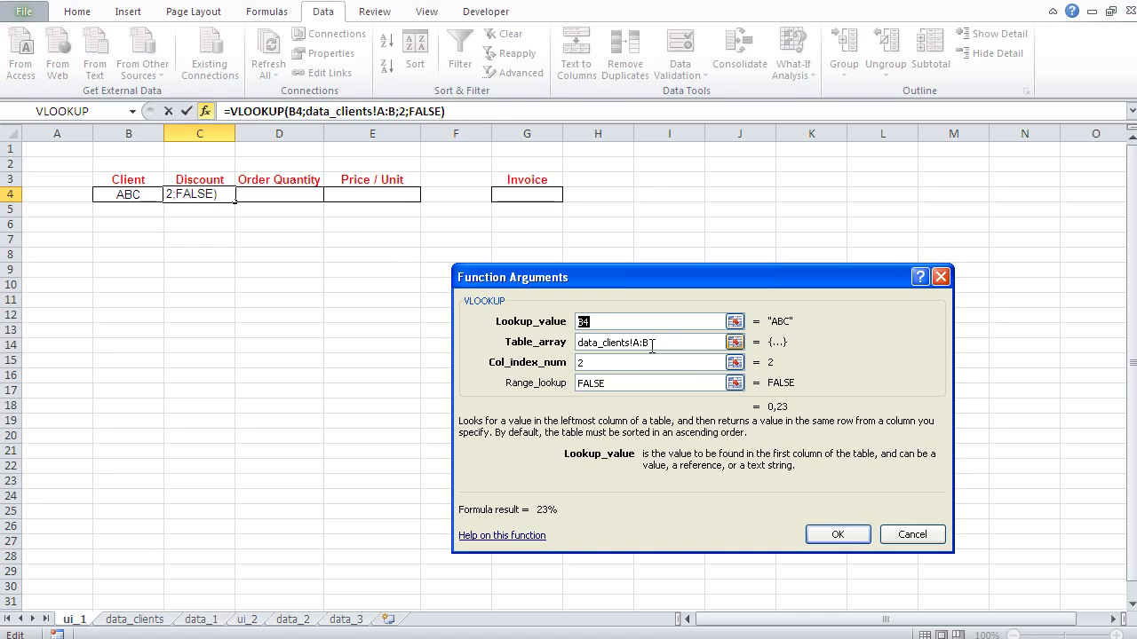
pyautogui.click(912, 534)
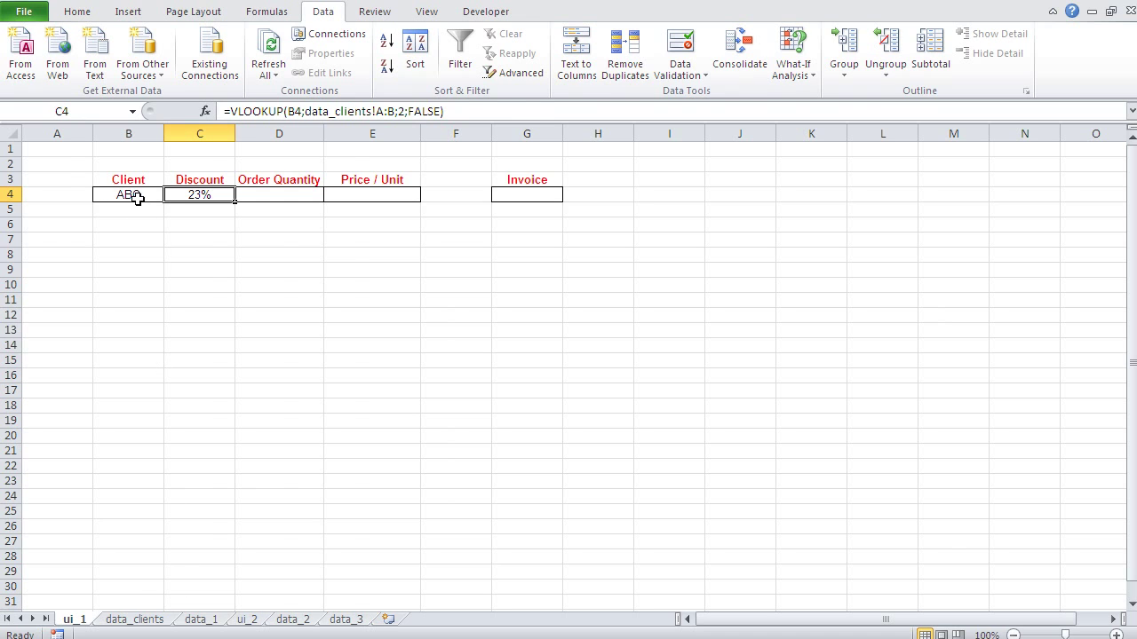
pyautogui.click(138, 619)
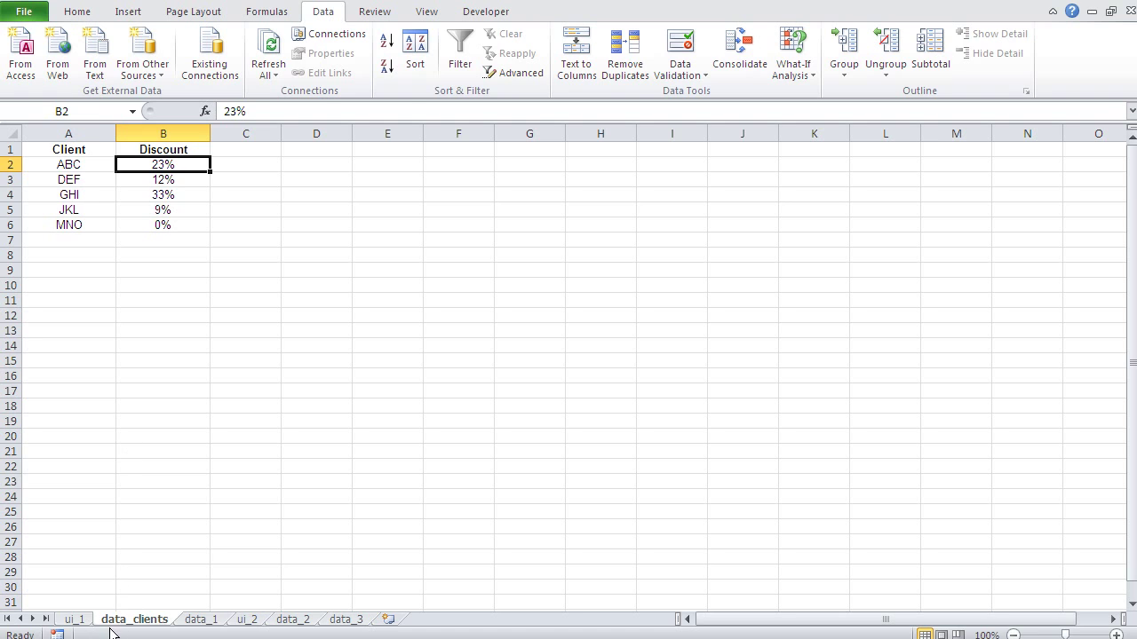
pyautogui.click(84, 621)
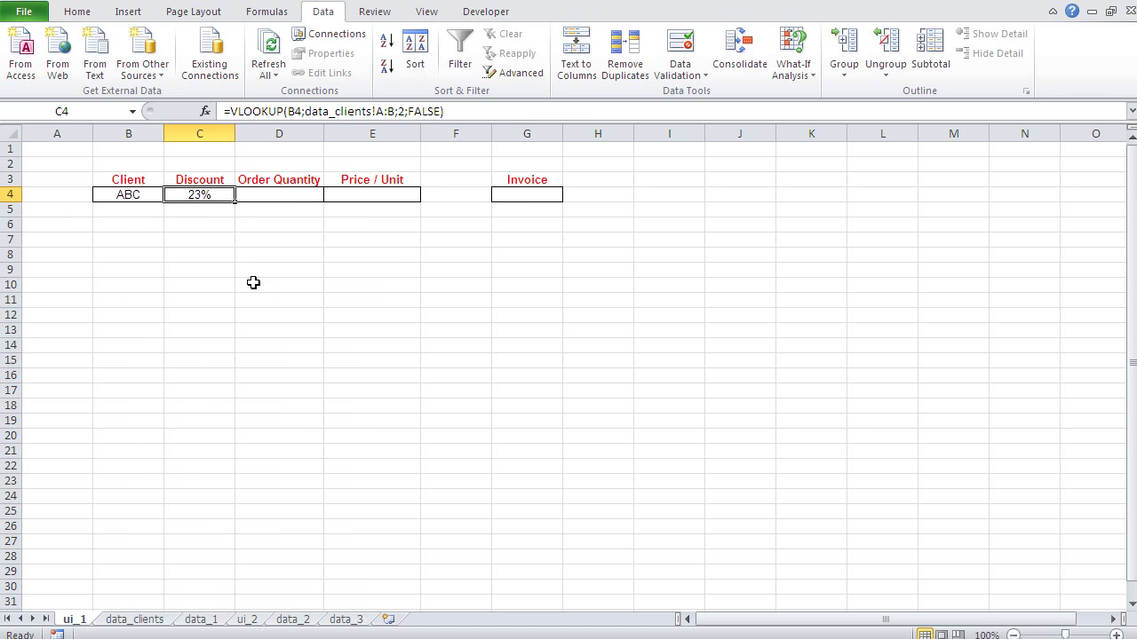
# Enter 57 as the order quantity in D4
pyautogui.click(297, 196)
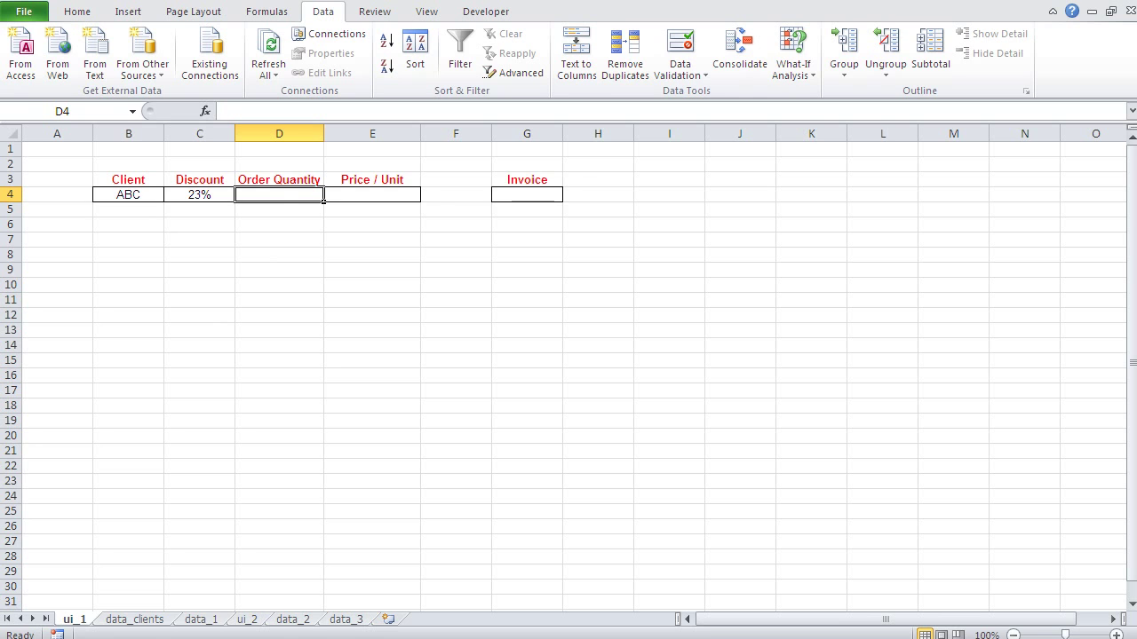
pyautogui.write('57')
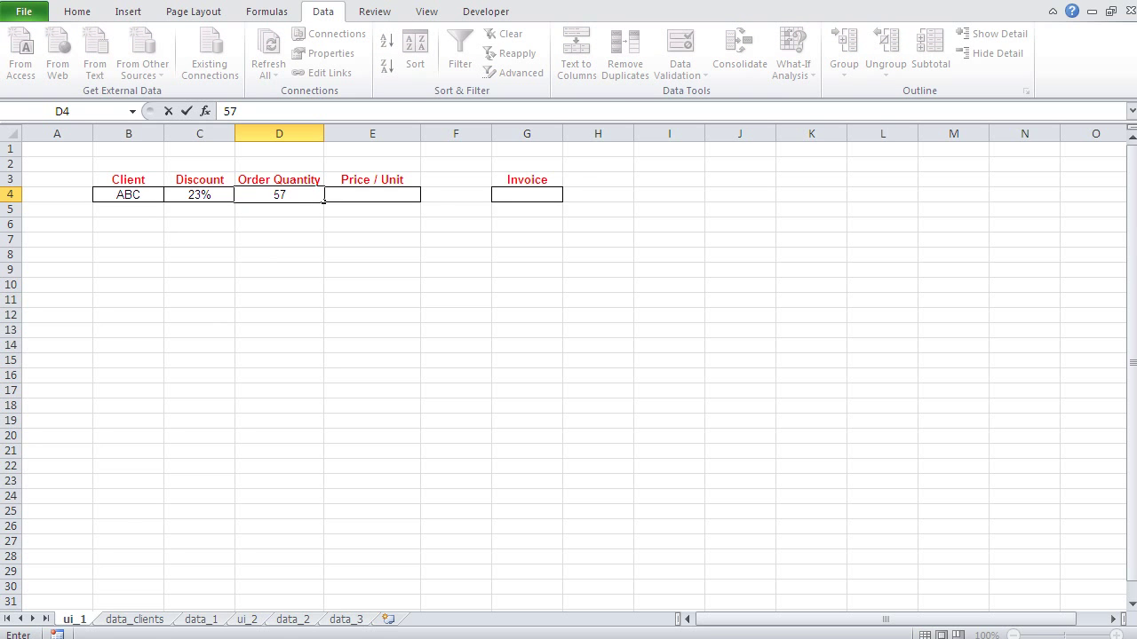
pyautogui.press('Return')
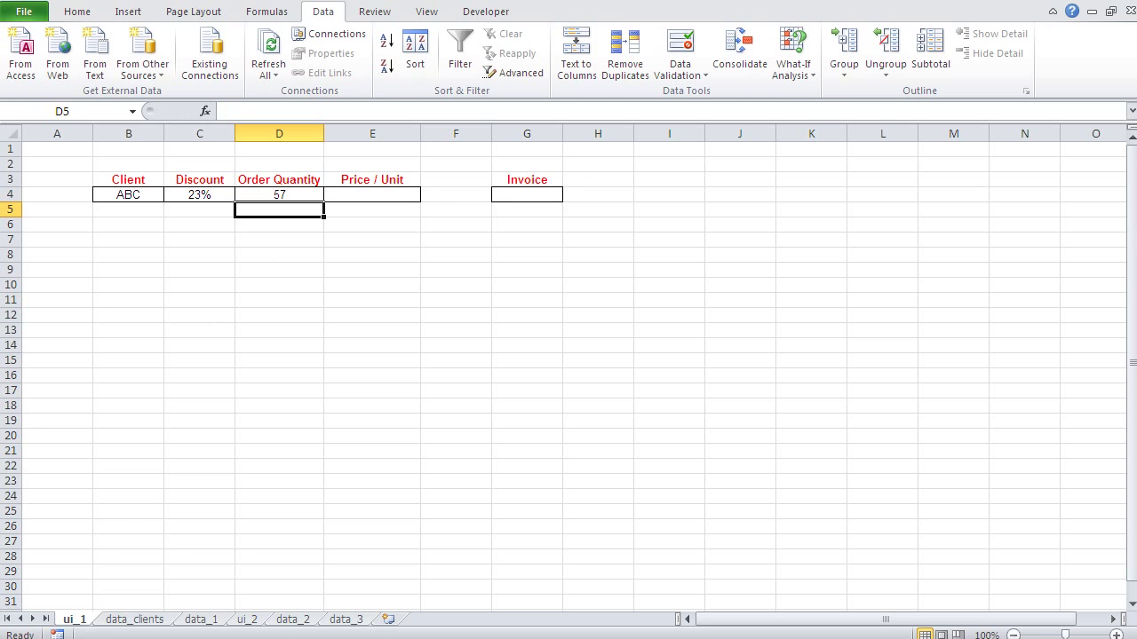
# Check the price table on data_1 and insert a VLOOKUP in the Price / Unit cell E4 with D4 as the lookup value
pyautogui.click(394, 193)
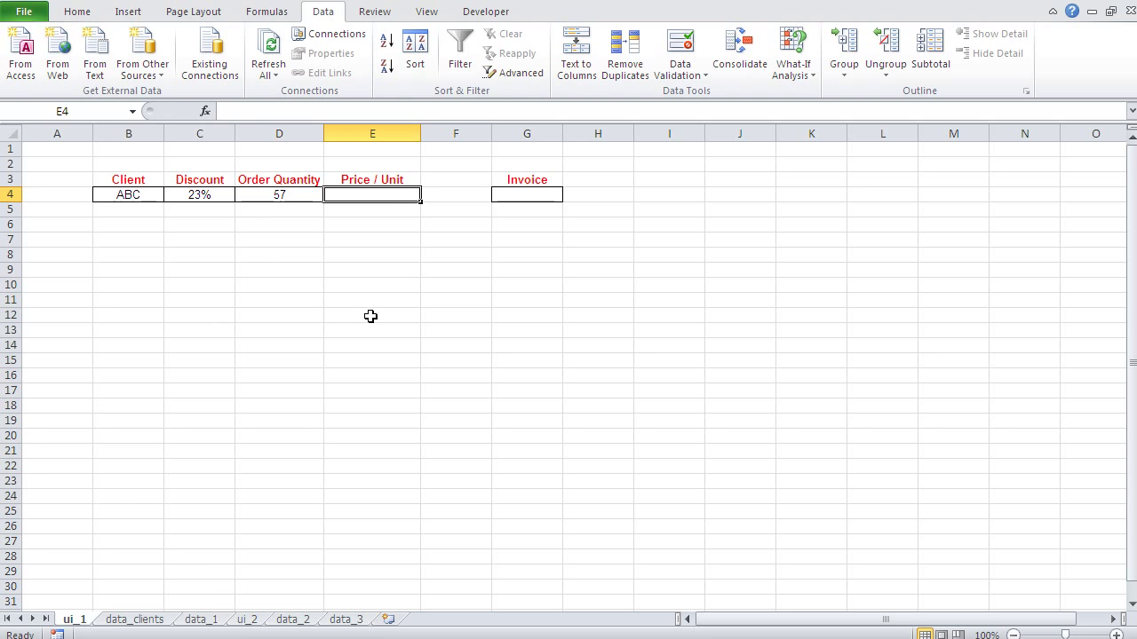
pyautogui.click(201, 620)
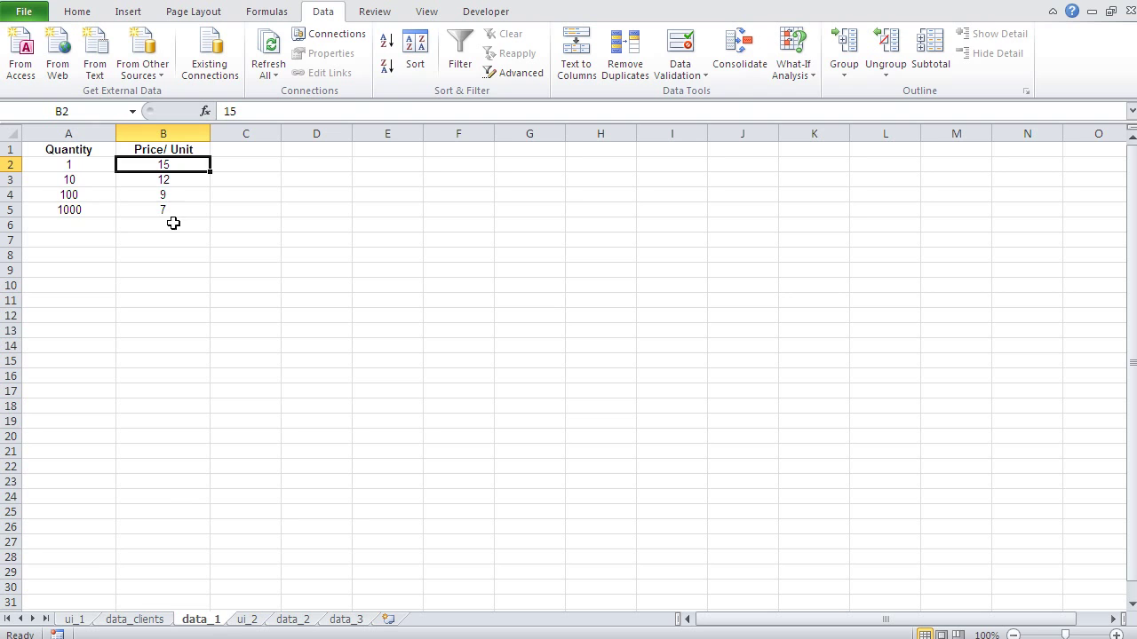
pyautogui.click(85, 619)
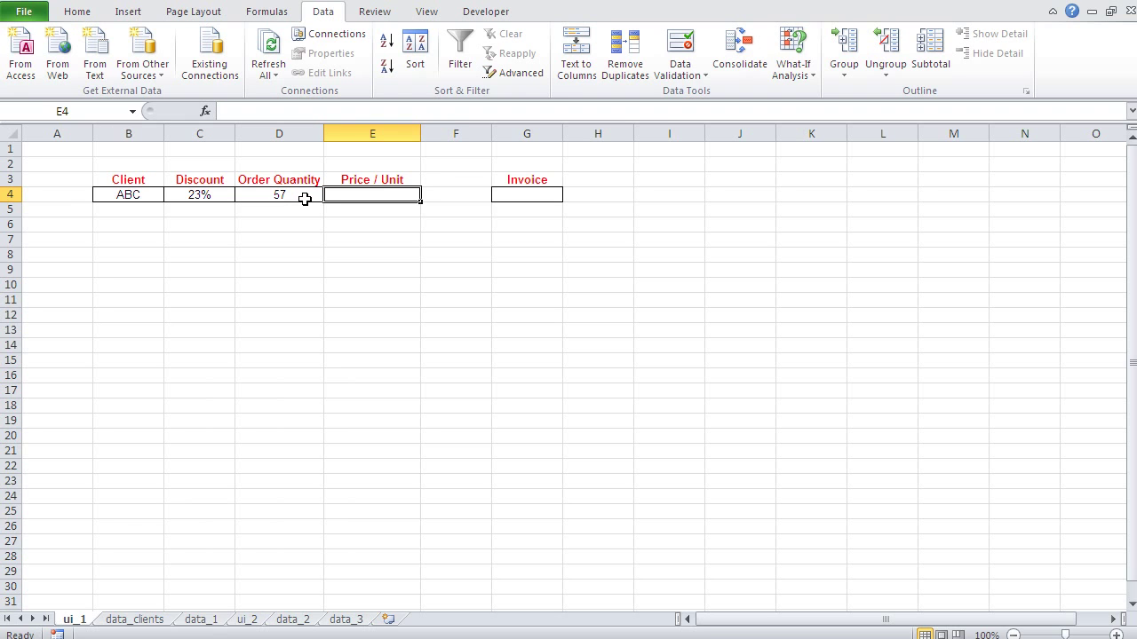
pyautogui.click(205, 111)
pyautogui.click(734, 336)
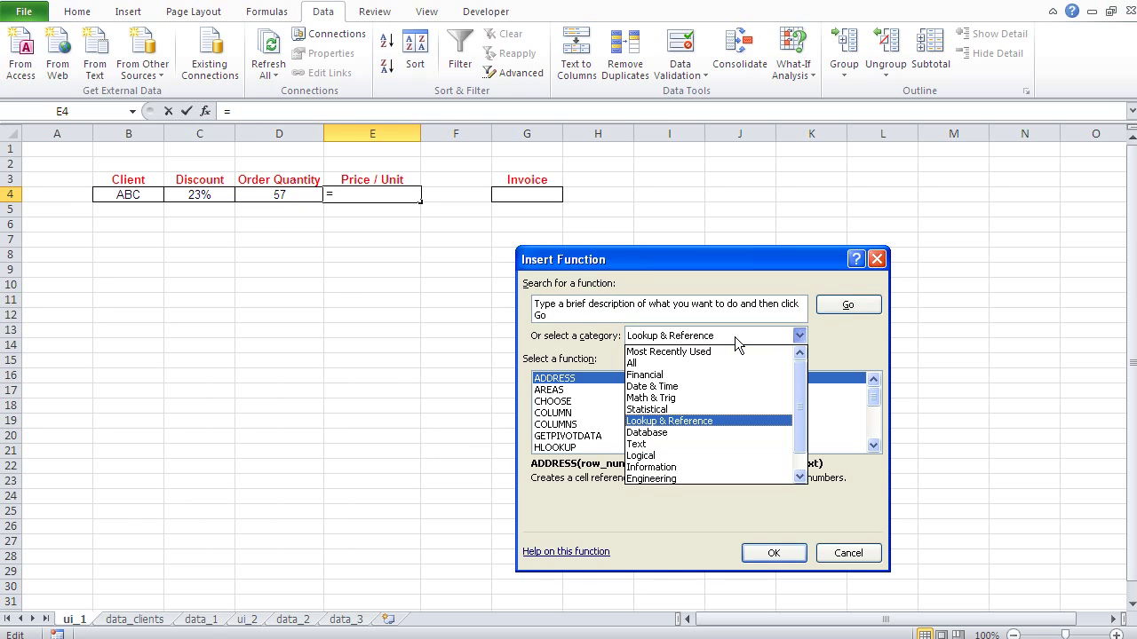
pyautogui.click(694, 422)
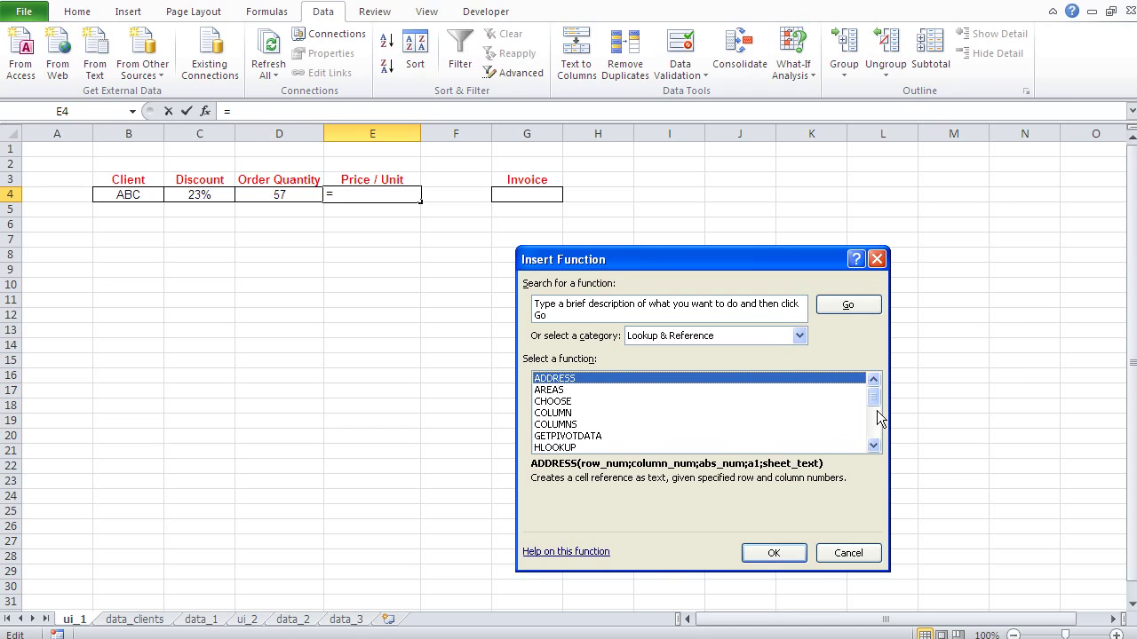
pyautogui.moveTo(874, 408); pyautogui.dragTo(875, 432)
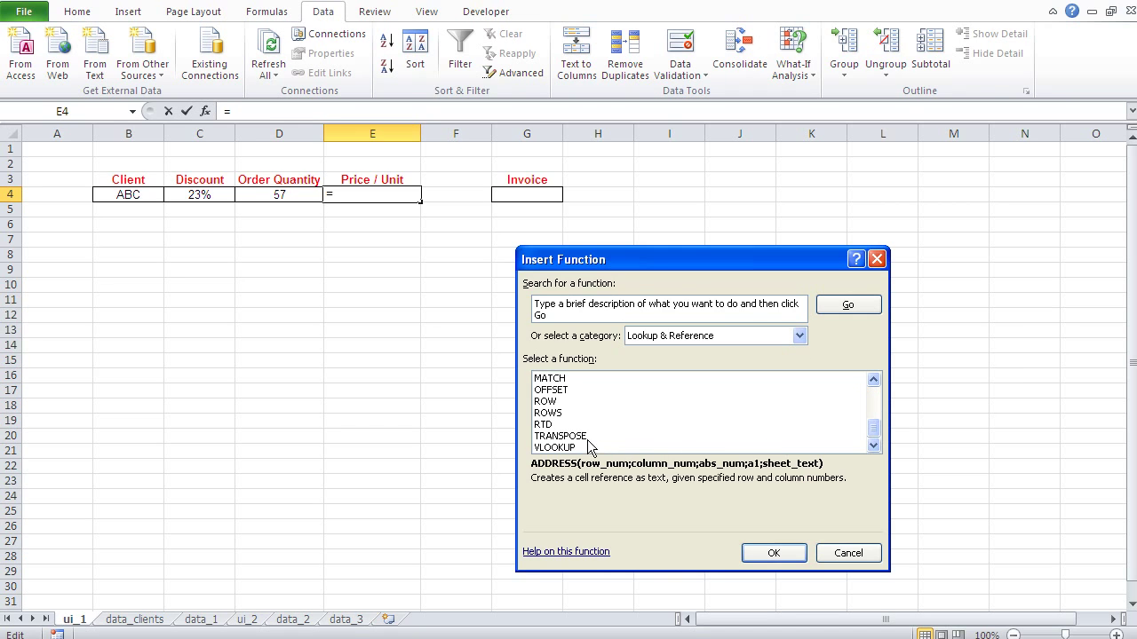
pyautogui.click(569, 448)
pyautogui.click(773, 552)
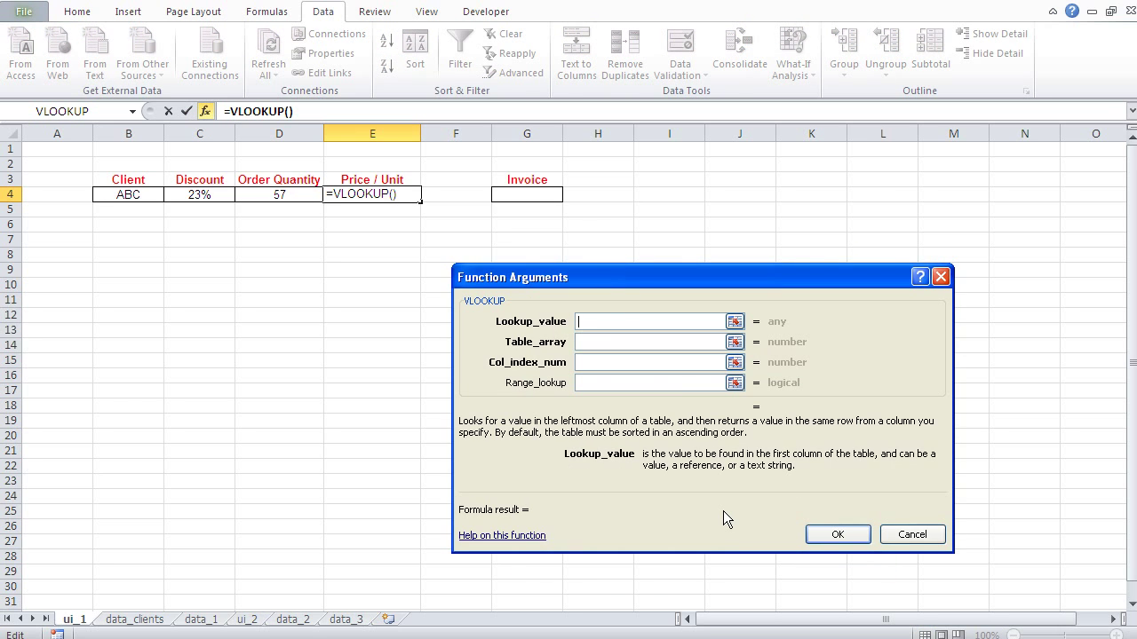
pyautogui.click(299, 195)
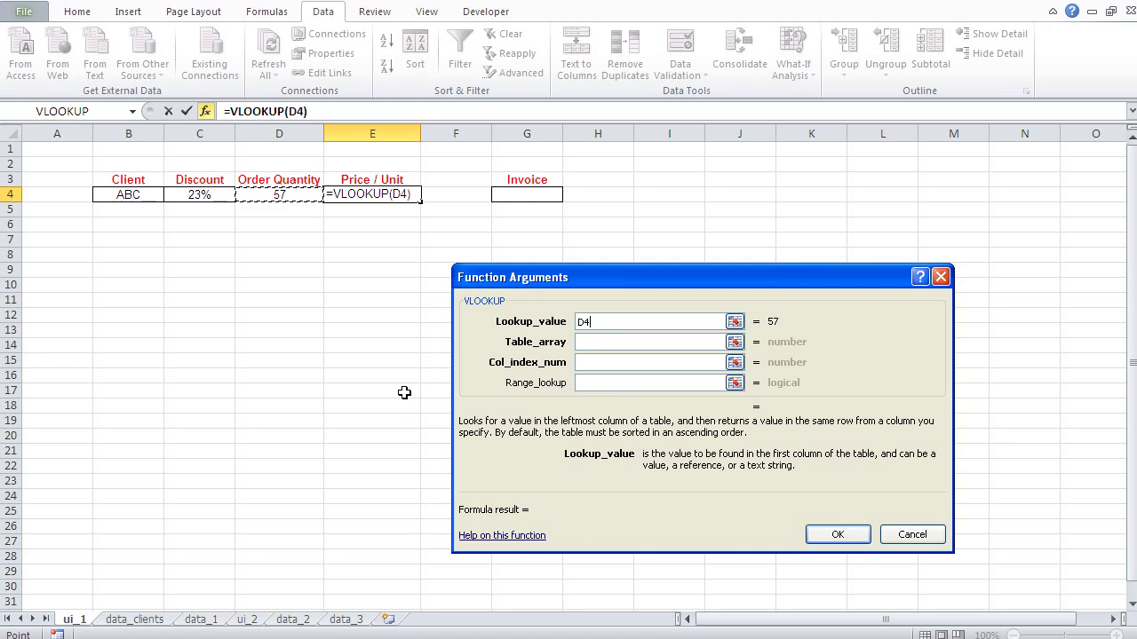
# Set the VLOOKUP's table array to columns A:B of data_1 and its column index to 2
pyautogui.click(589, 341)
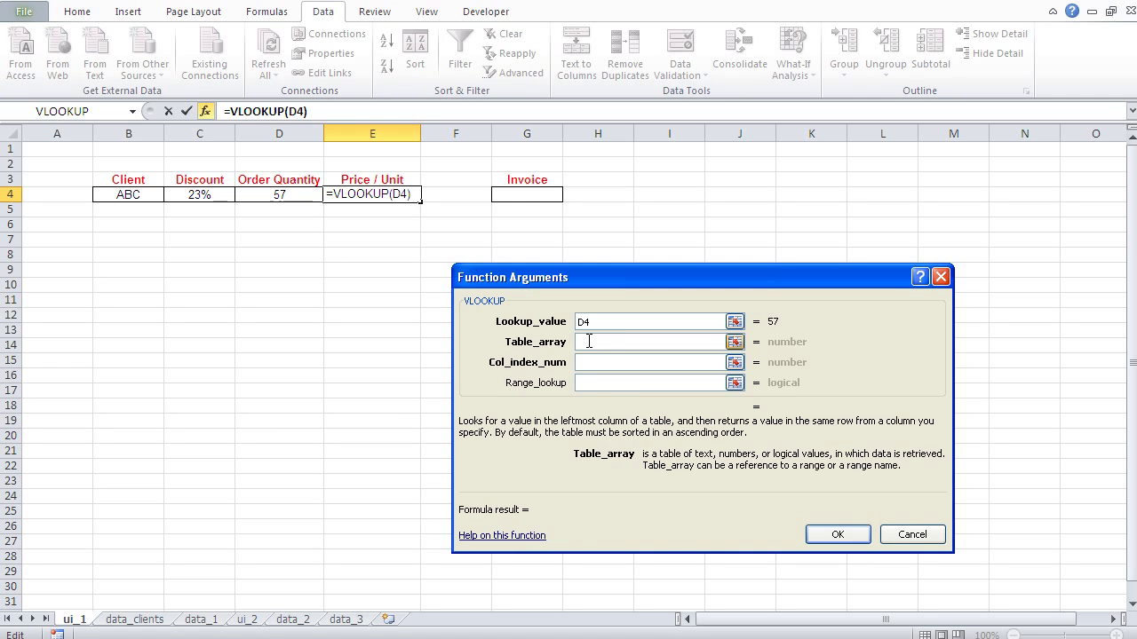
pyautogui.click(203, 619)
pyautogui.moveTo(68, 134); pyautogui.dragTo(162, 134)
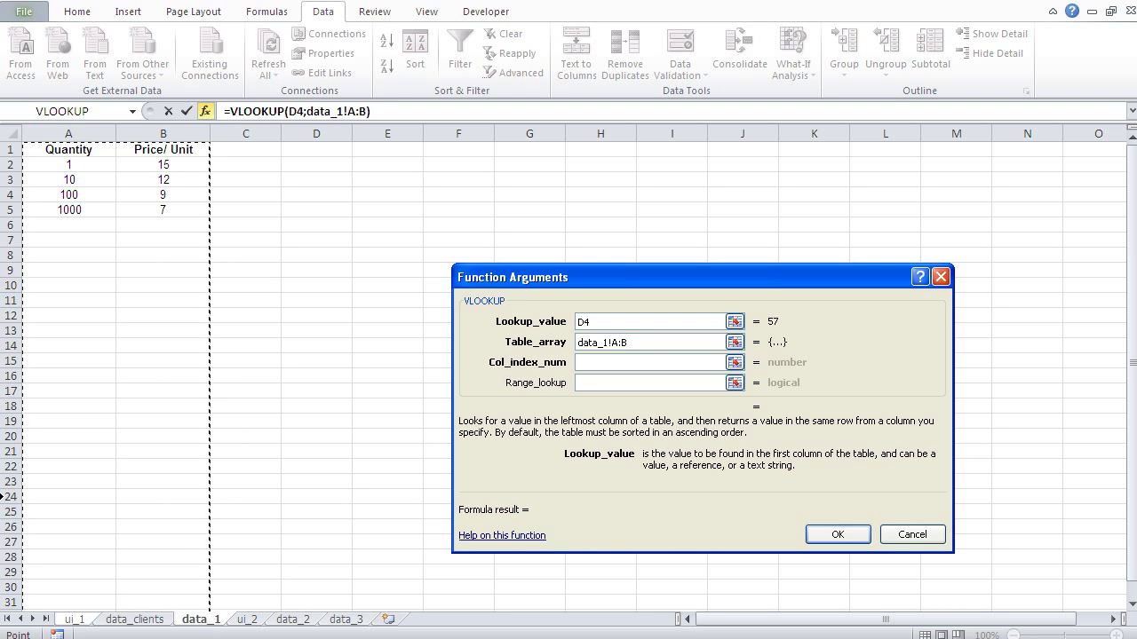
pyautogui.click(646, 362)
pyautogui.write('2')
pyautogui.press('Tab')
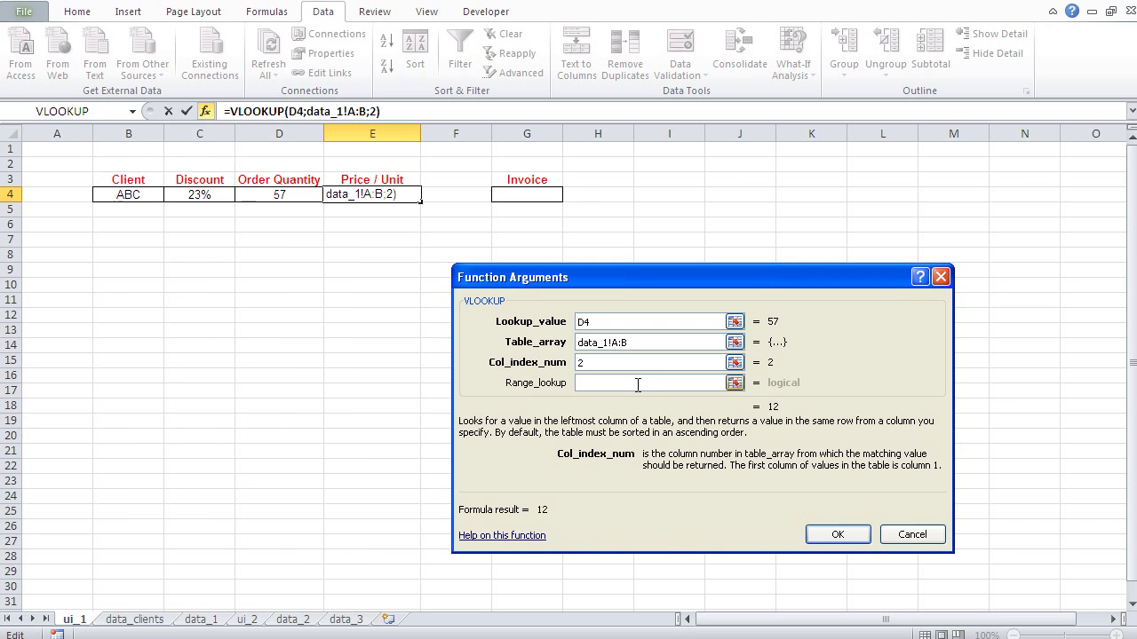
# Set the range lookup of E4's VLOOKUP to TRUE for an approximate match and complete the formula
pyautogui.click(216, 620)
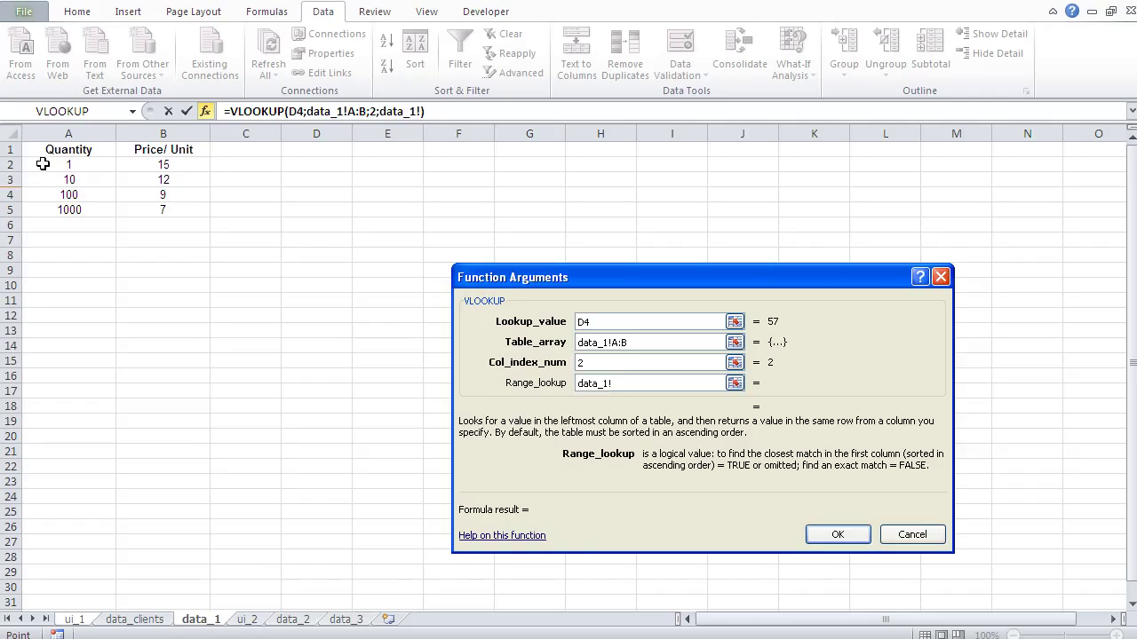
pyautogui.moveTo(621, 383); pyautogui.dragTo(568, 387)
pyautogui.write('true')
pyautogui.click(834, 535)
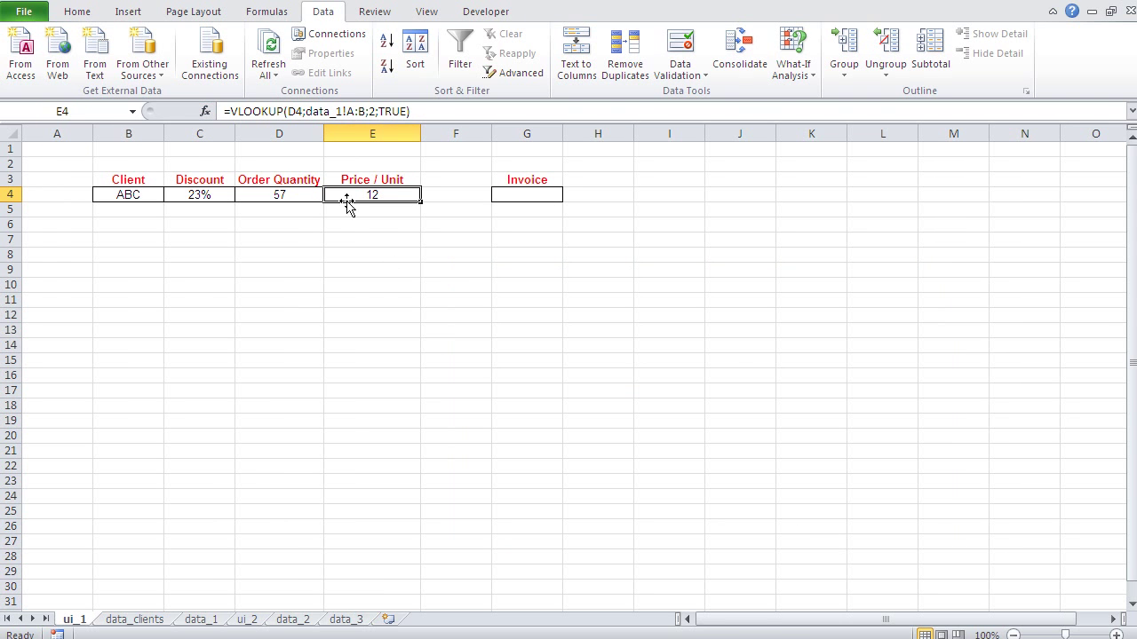
# Trace the order quantity of 57 to its price row on data_1 and return to ui_1
pyautogui.click(217, 621)
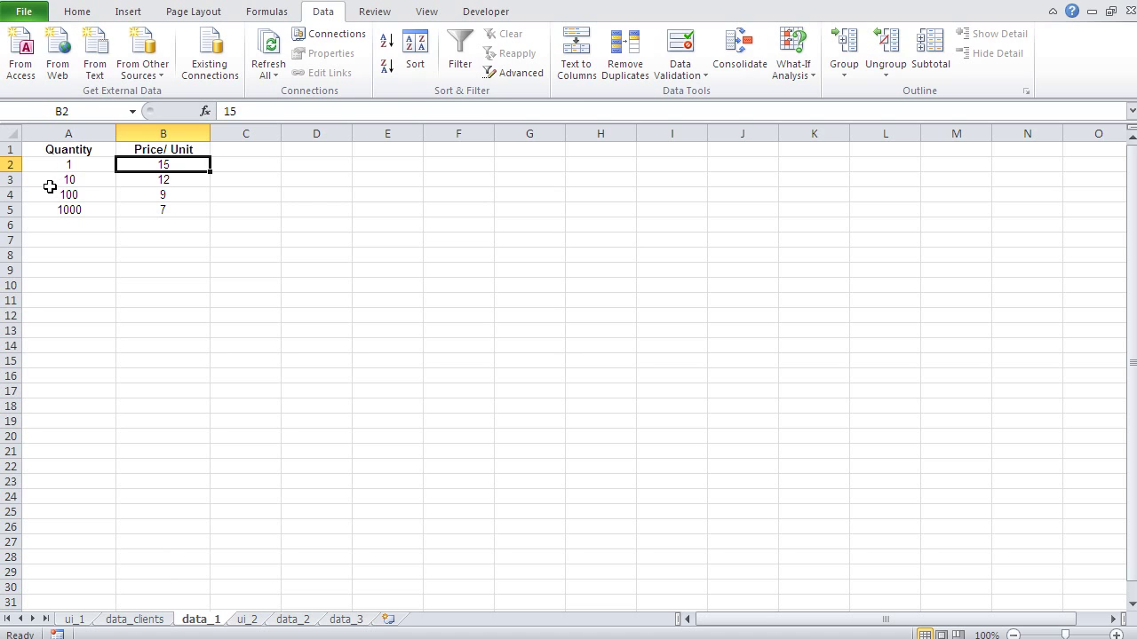
pyautogui.click(8, 181)
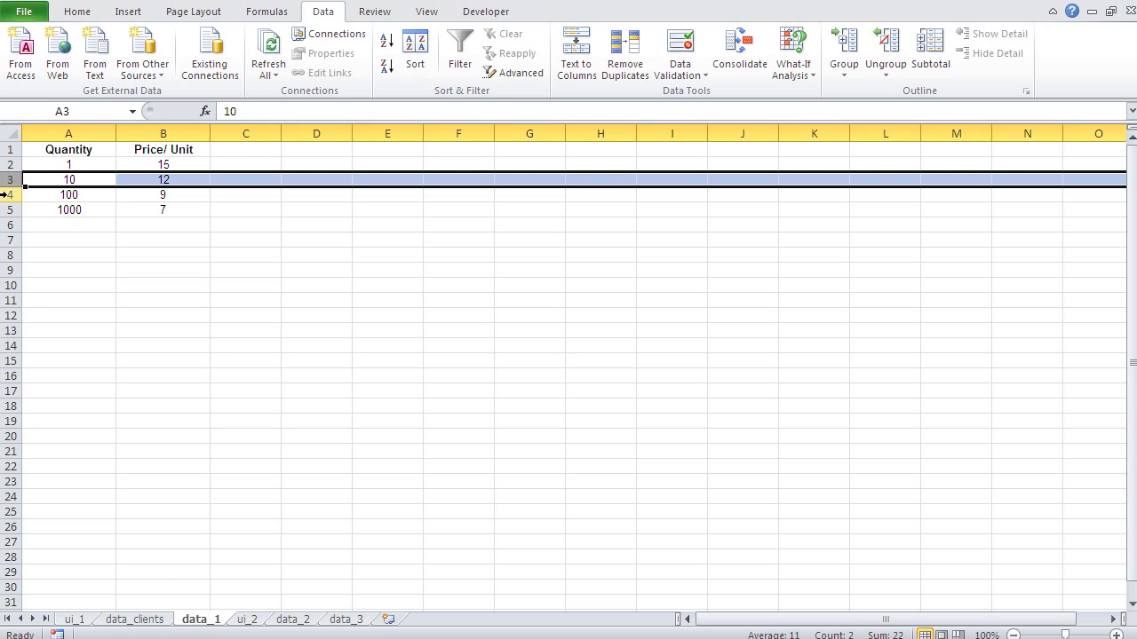
pyautogui.click(76, 620)
pyautogui.write('3')
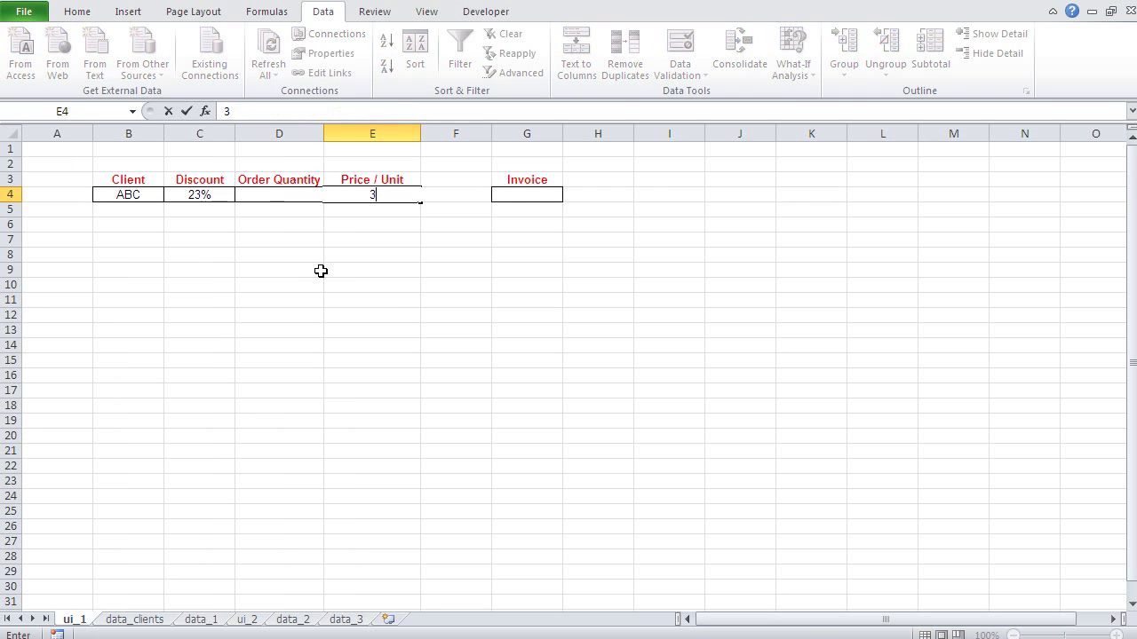
pyautogui.write('64')
pyautogui.press('Return')
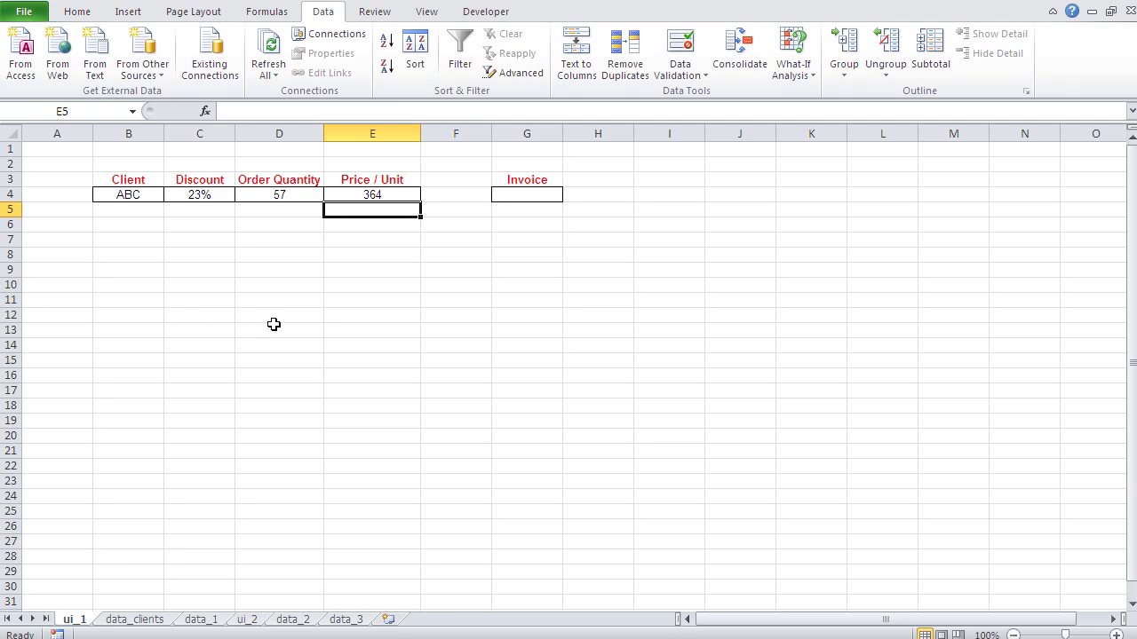
pyautogui.hotkey('ctrl', 'z')
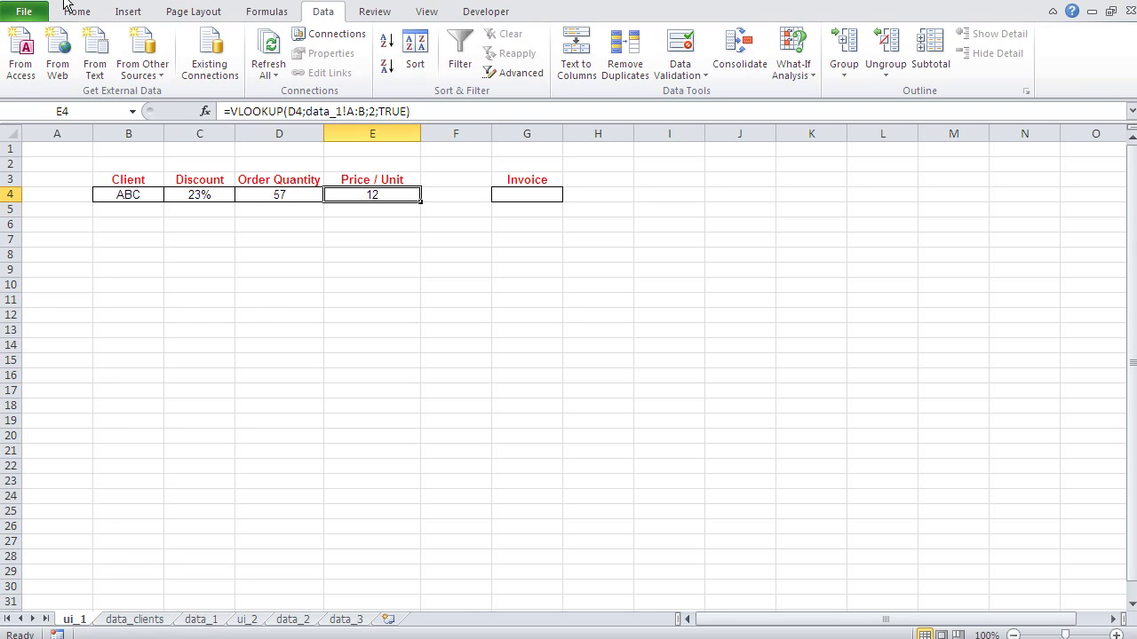
# Change the order quantity in D4 to 364 and check the Price / Unit cell E4
pyautogui.click(281, 194)
pyautogui.write('364')
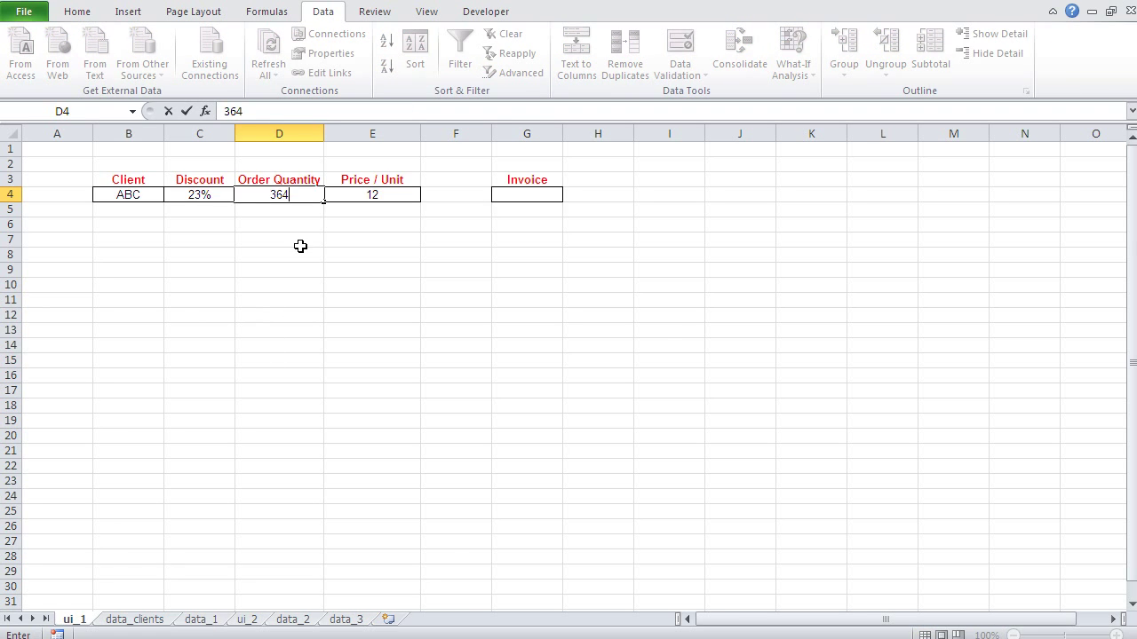
pyautogui.press('Return')
pyautogui.click(363, 194)
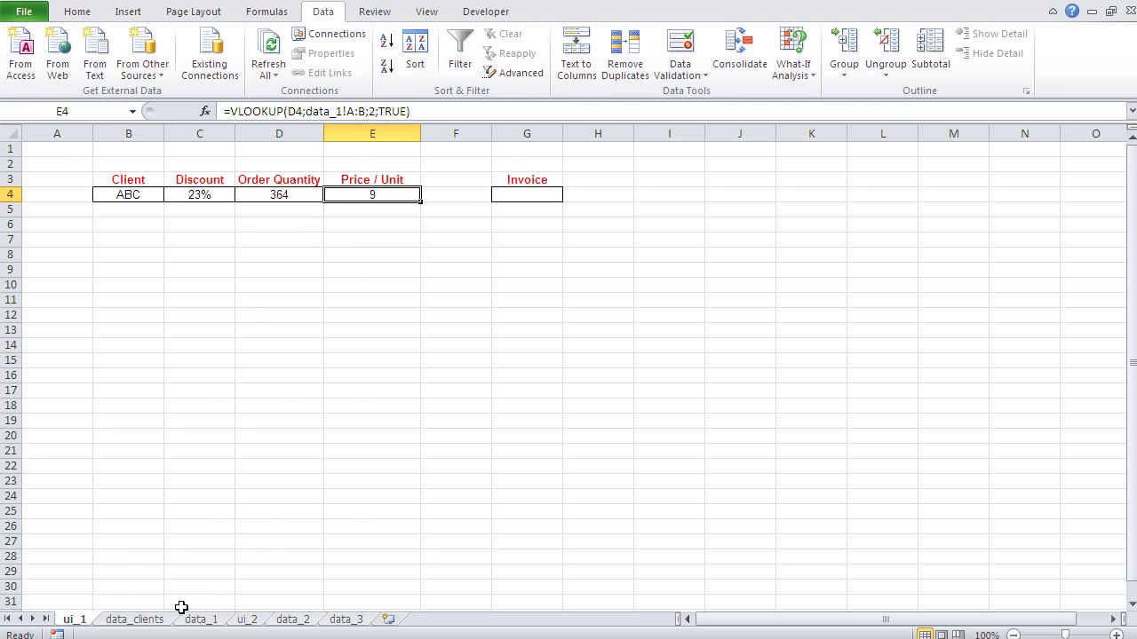
# Trace the order quantity of 364 to its price row on data_1 and return to ui_1
pyautogui.click(202, 619)
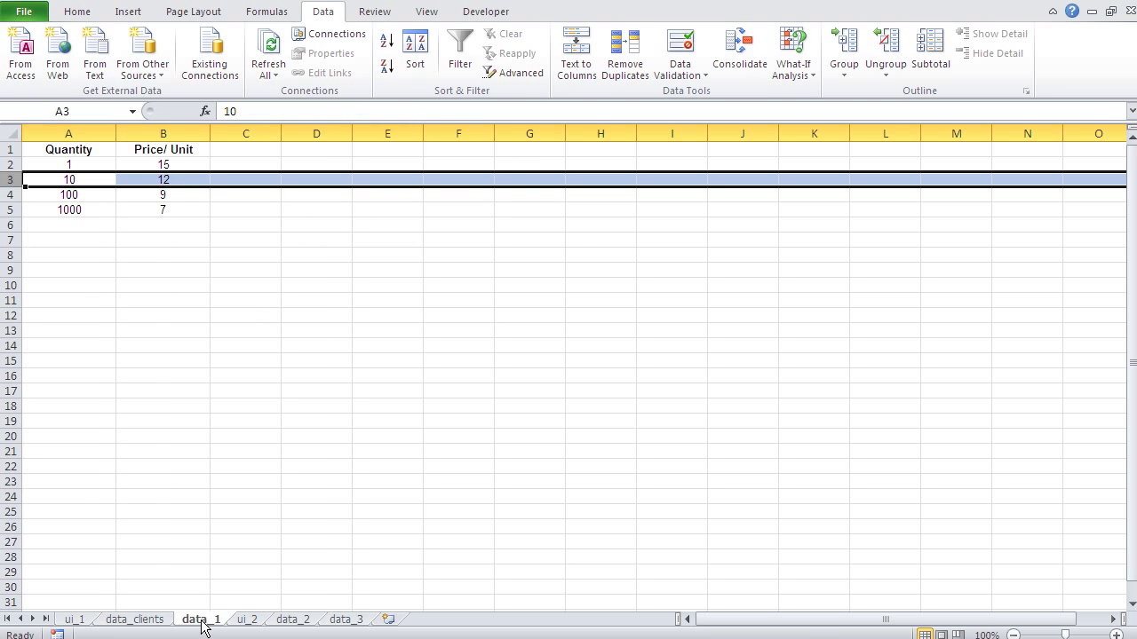
pyautogui.click(7, 196)
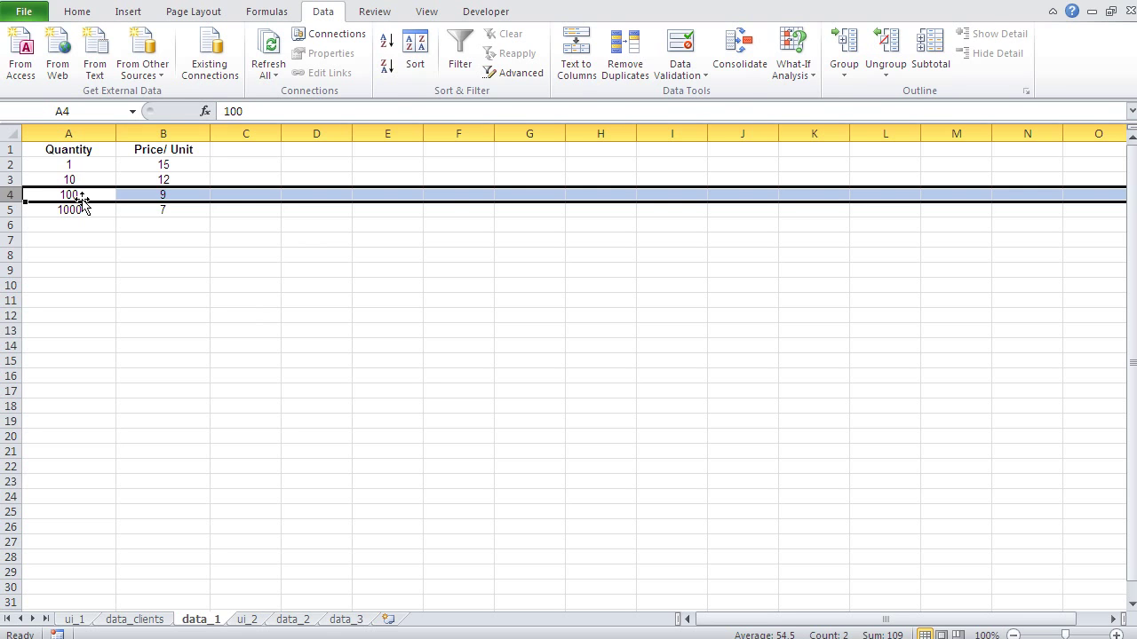
pyautogui.click(75, 621)
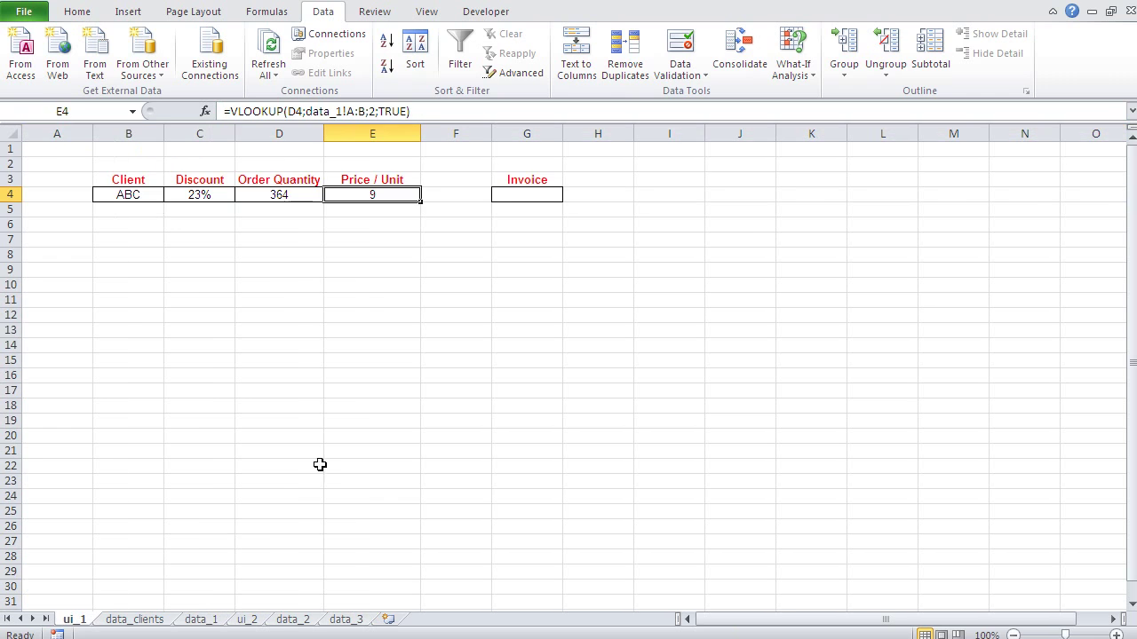
# Compare the range lookup arguments of E4 and C4, consulting the client table on data_clients
pyautogui.click(348, 424)
pyautogui.click(364, 194)
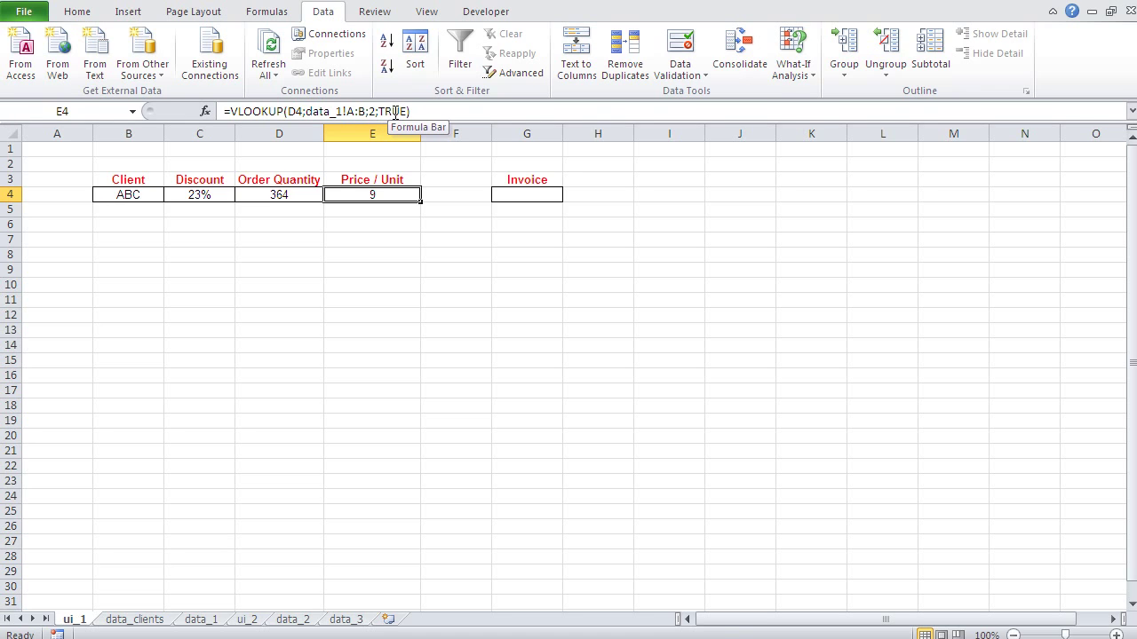
pyautogui.click(203, 195)
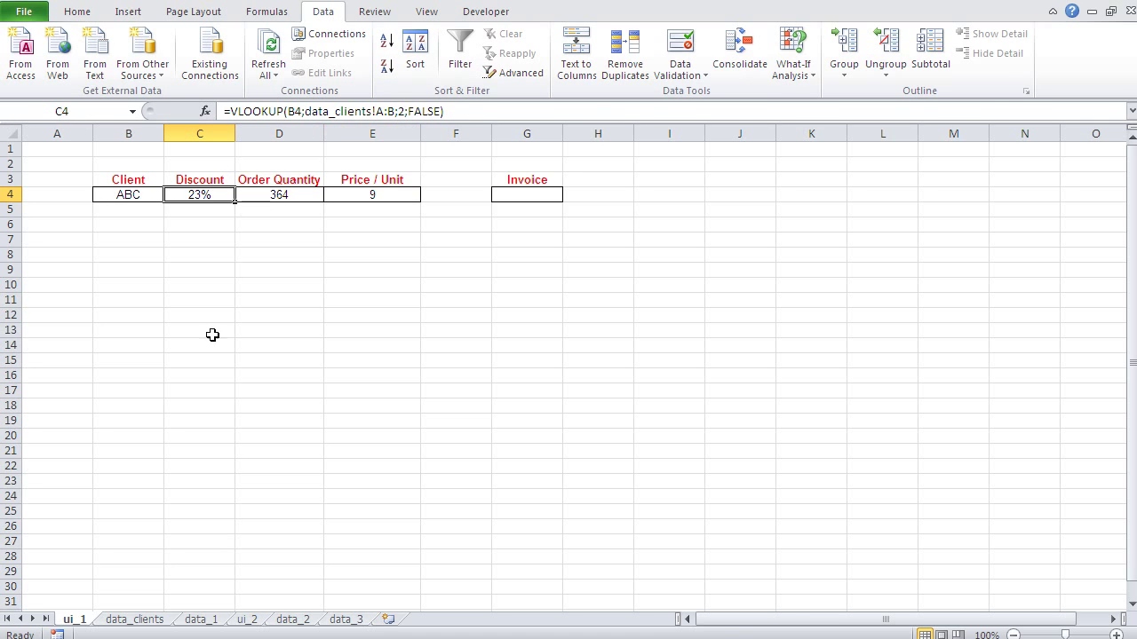
pyautogui.click(133, 619)
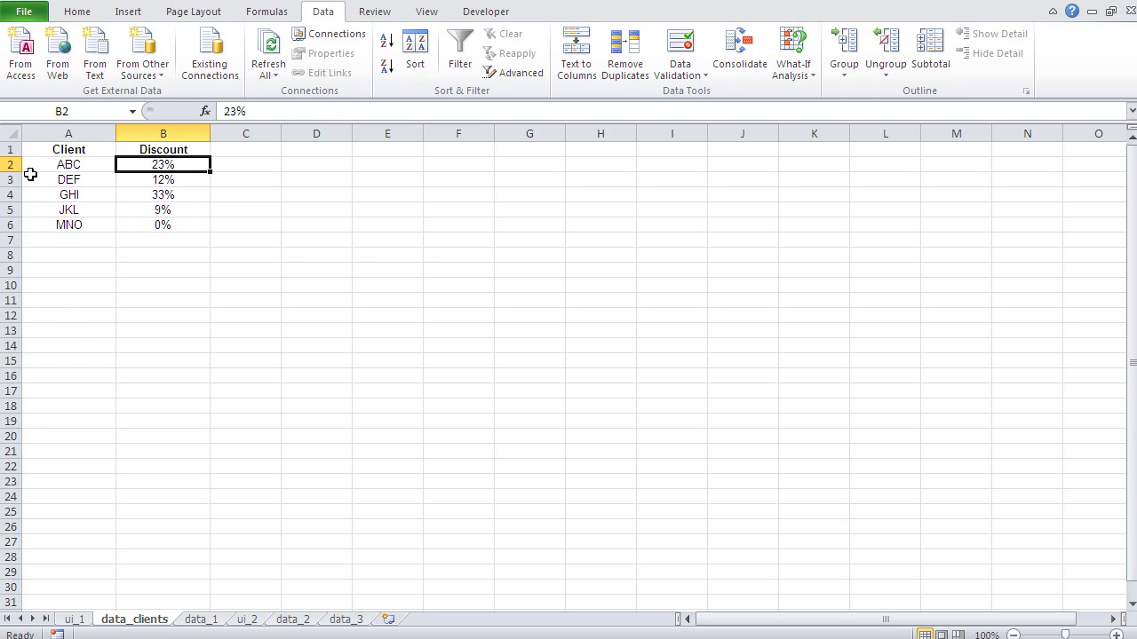
pyautogui.click(85, 620)
pyautogui.click(364, 198)
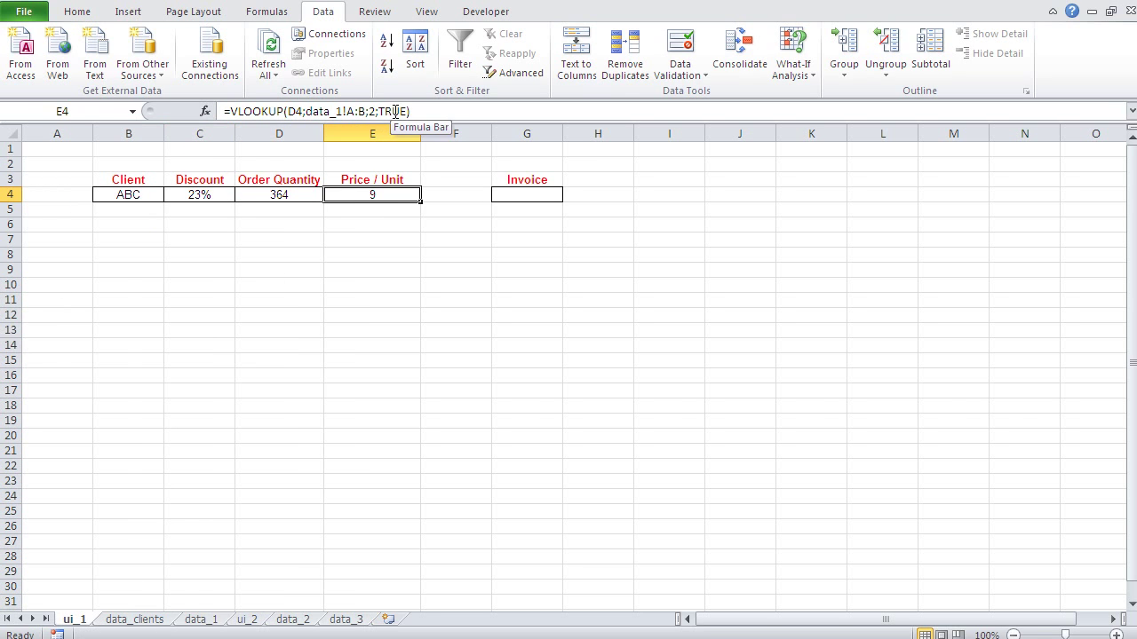
# Examine the quantity tiers on data_1 and the VLOOKUP arguments of E4, leaving the formula as it is
pyautogui.click(201, 620)
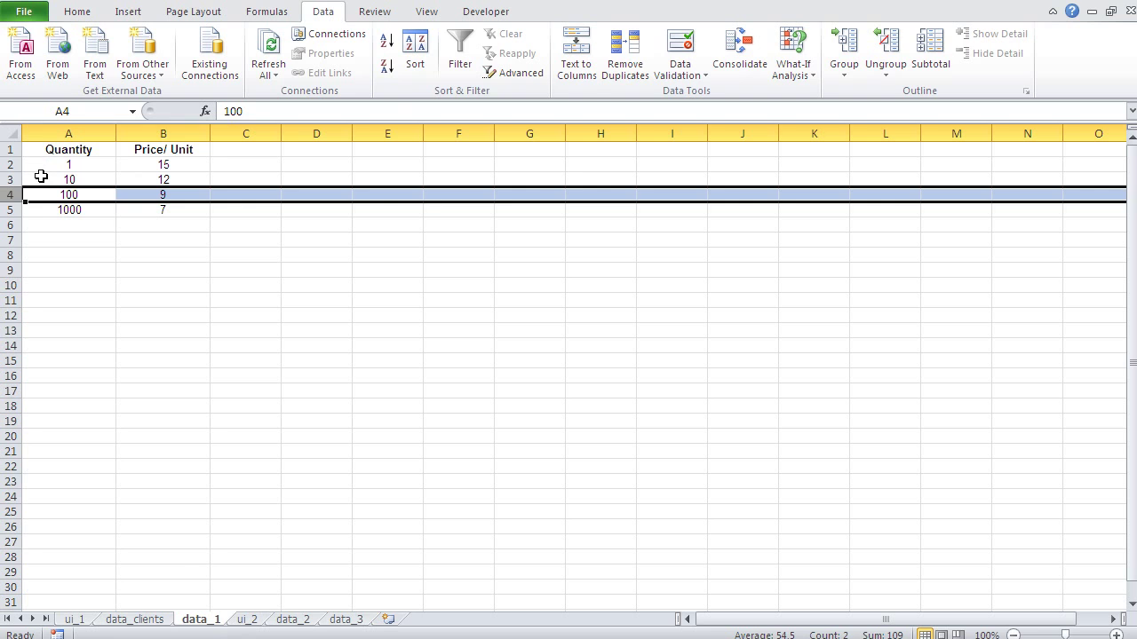
pyautogui.click(46, 224)
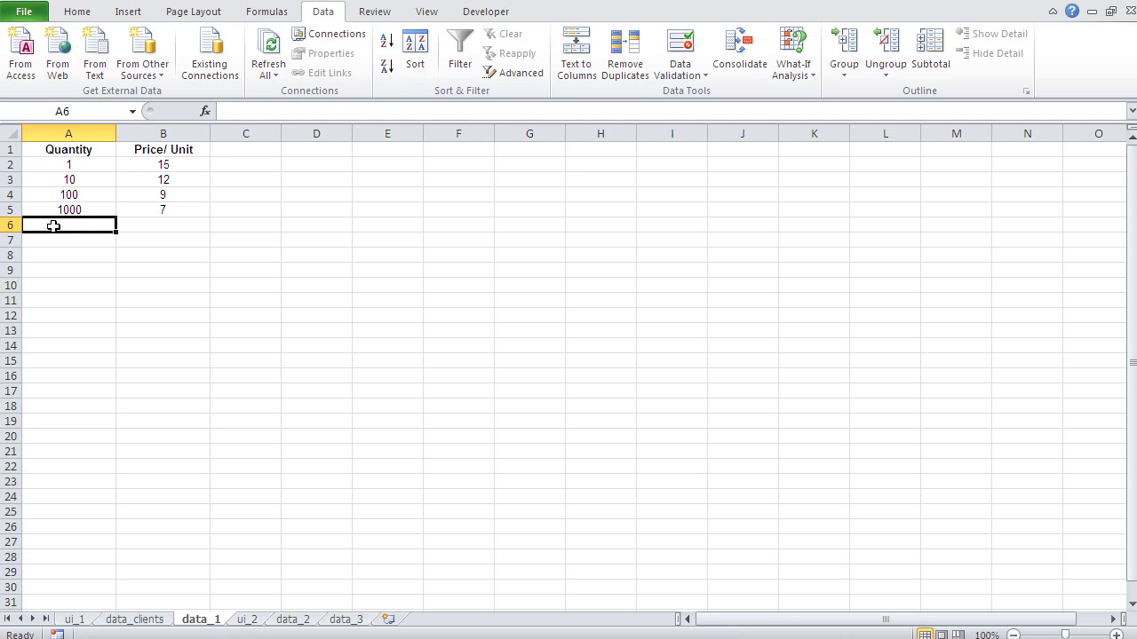
pyautogui.click(78, 618)
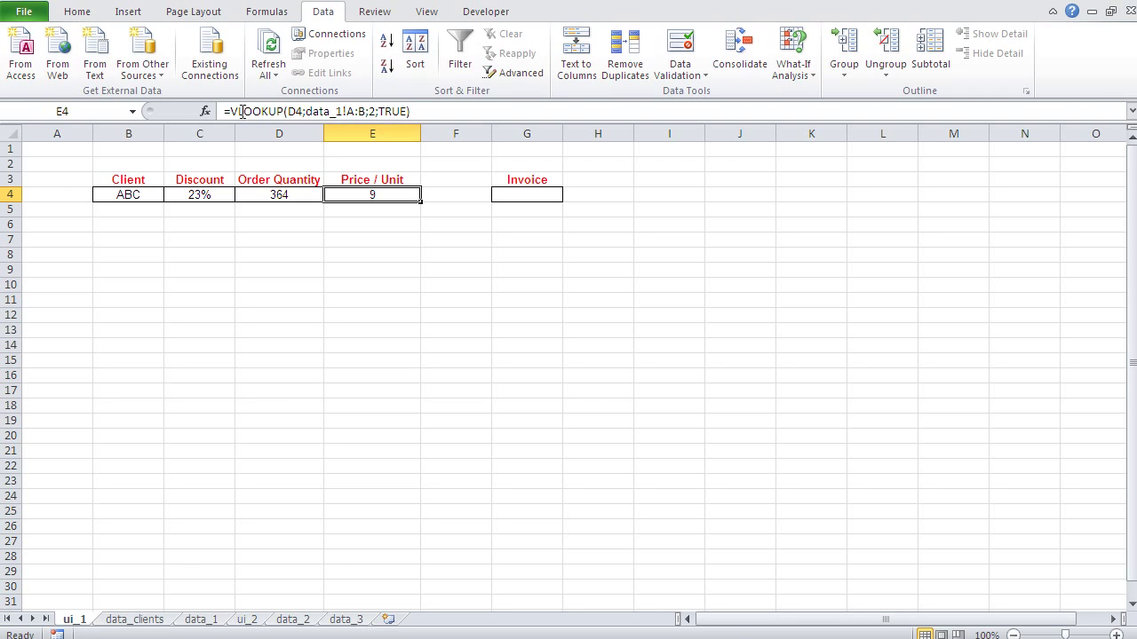
pyautogui.click(206, 111)
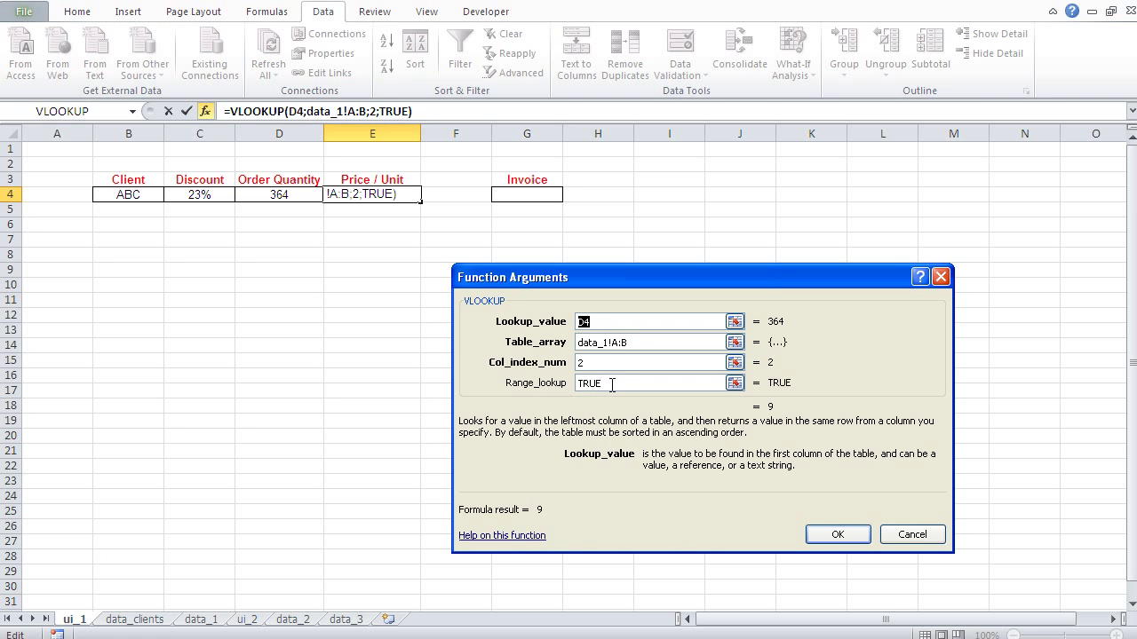
pyautogui.click(922, 538)
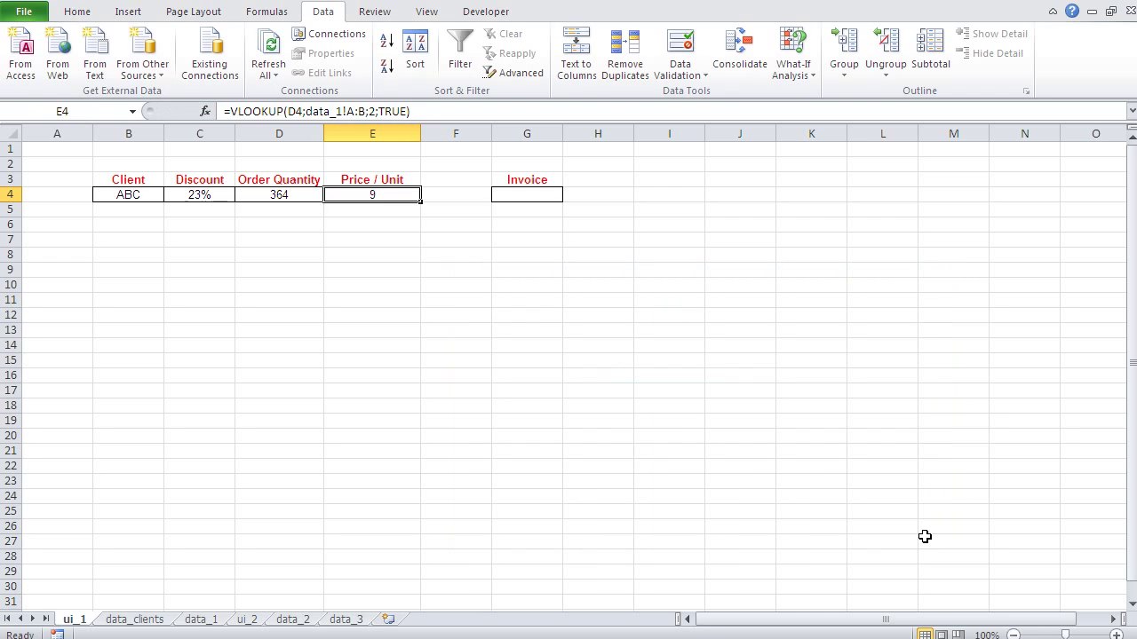
# Sort the price table on data_1 by quantity from largest to smallest
pyautogui.click(202, 619)
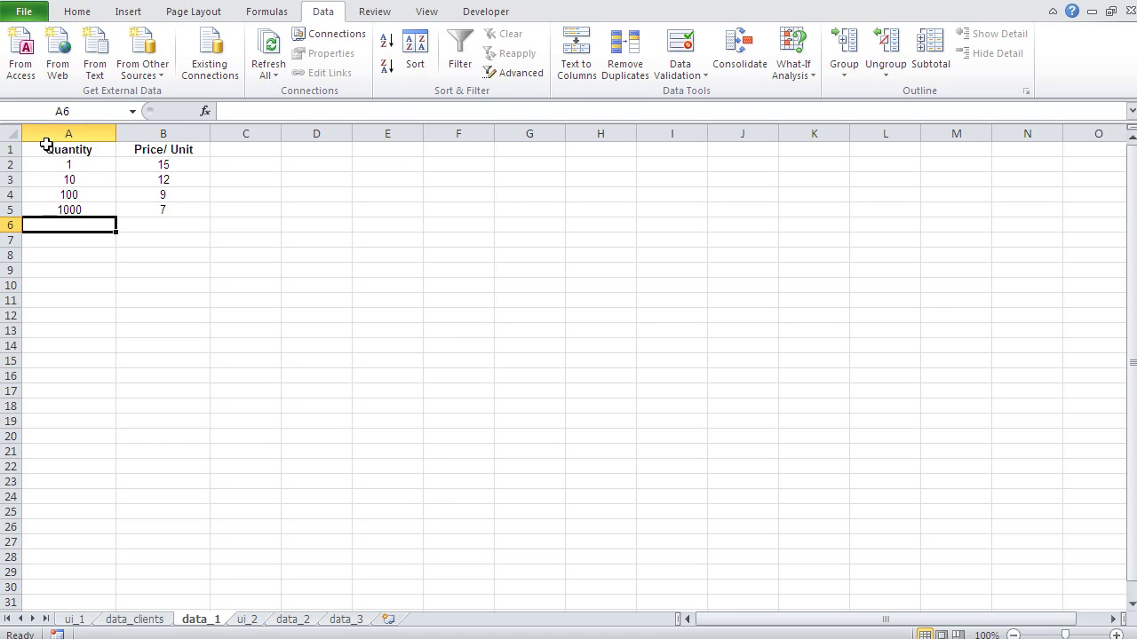
pyautogui.click(59, 169)
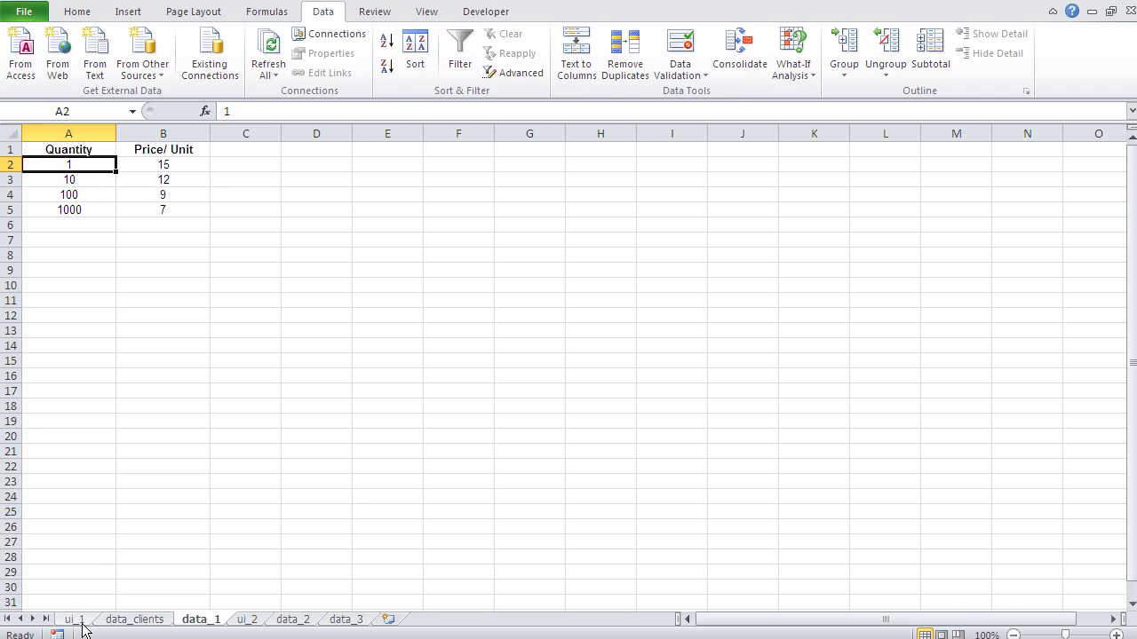
pyautogui.click(77, 12)
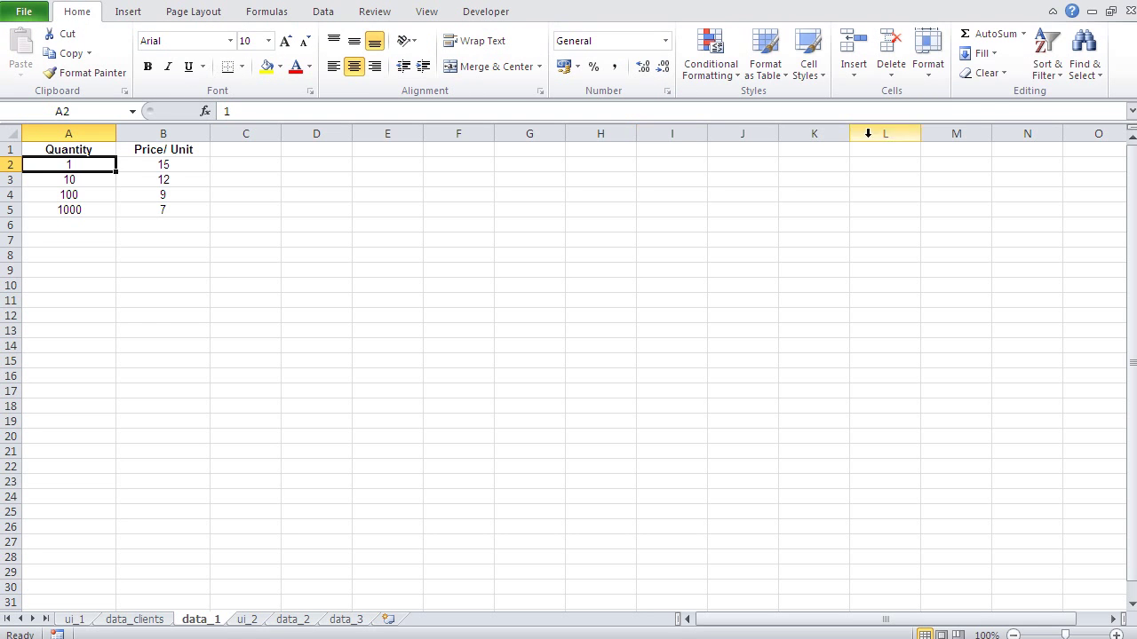
pyautogui.click(1041, 79)
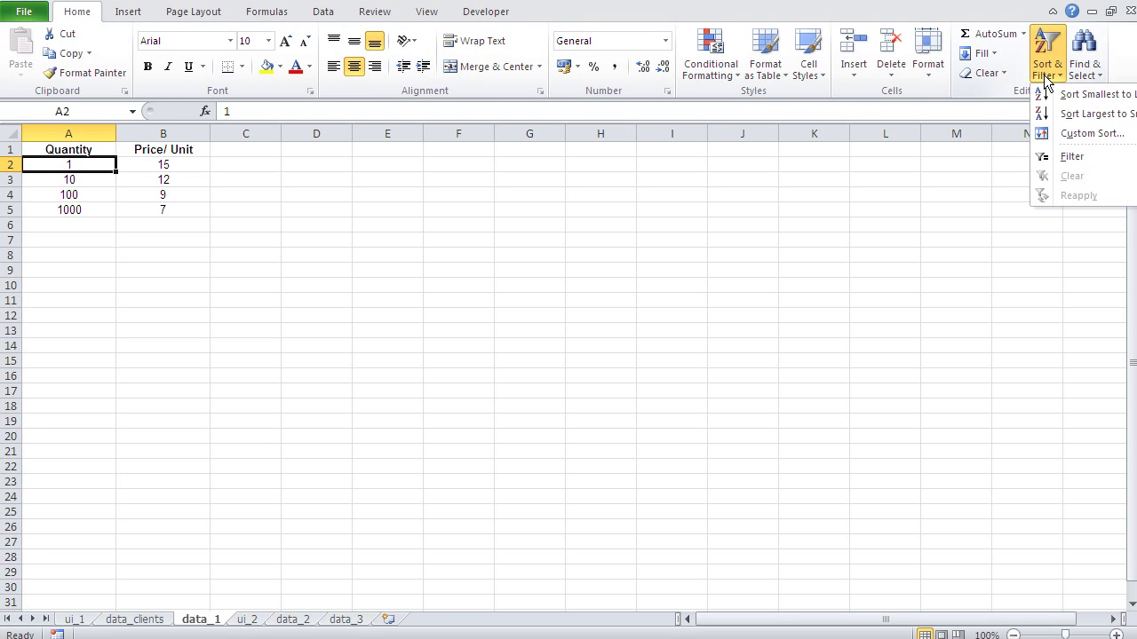
pyautogui.click(1066, 115)
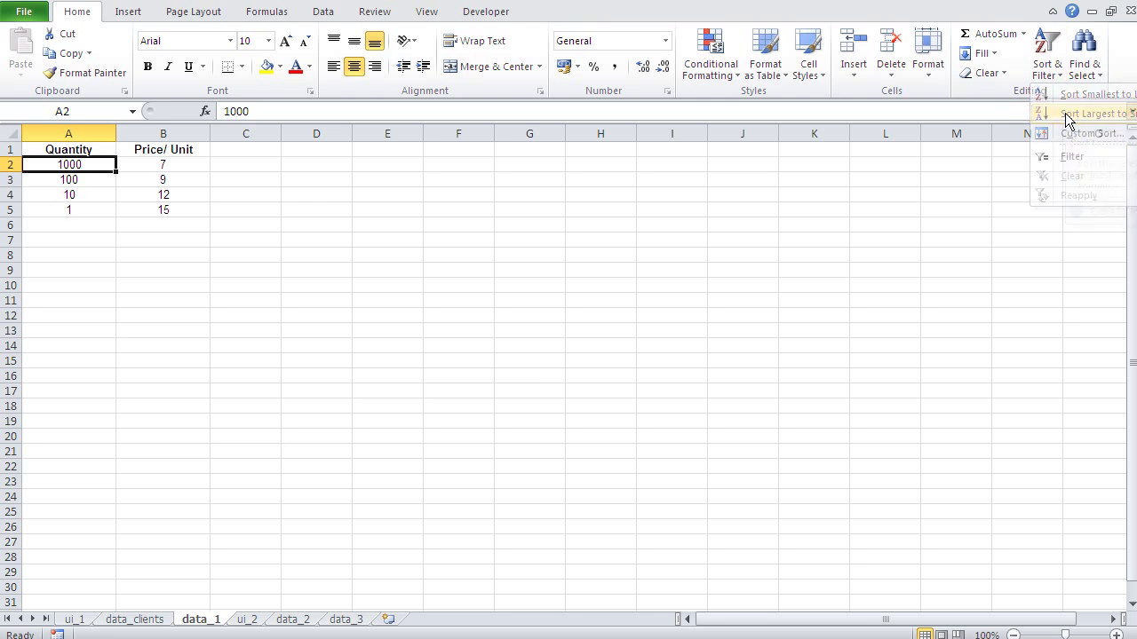
# Change the order quantity in D4 on ui_1 to 1
pyautogui.click(76, 619)
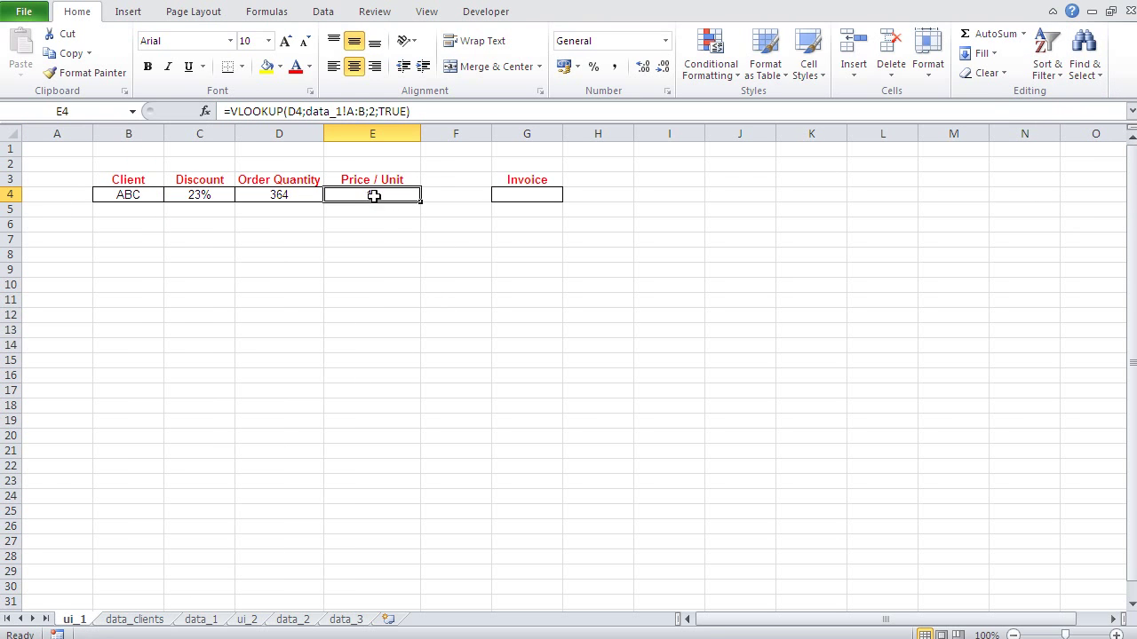
pyautogui.click(302, 196)
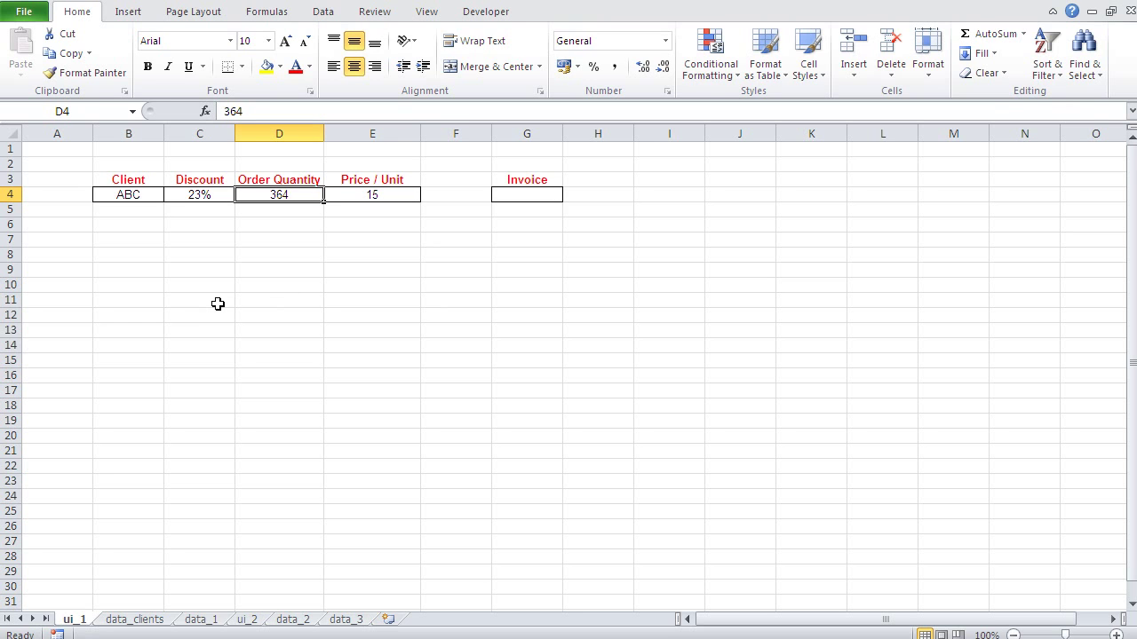
pyautogui.write('1')
pyautogui.press('Return')
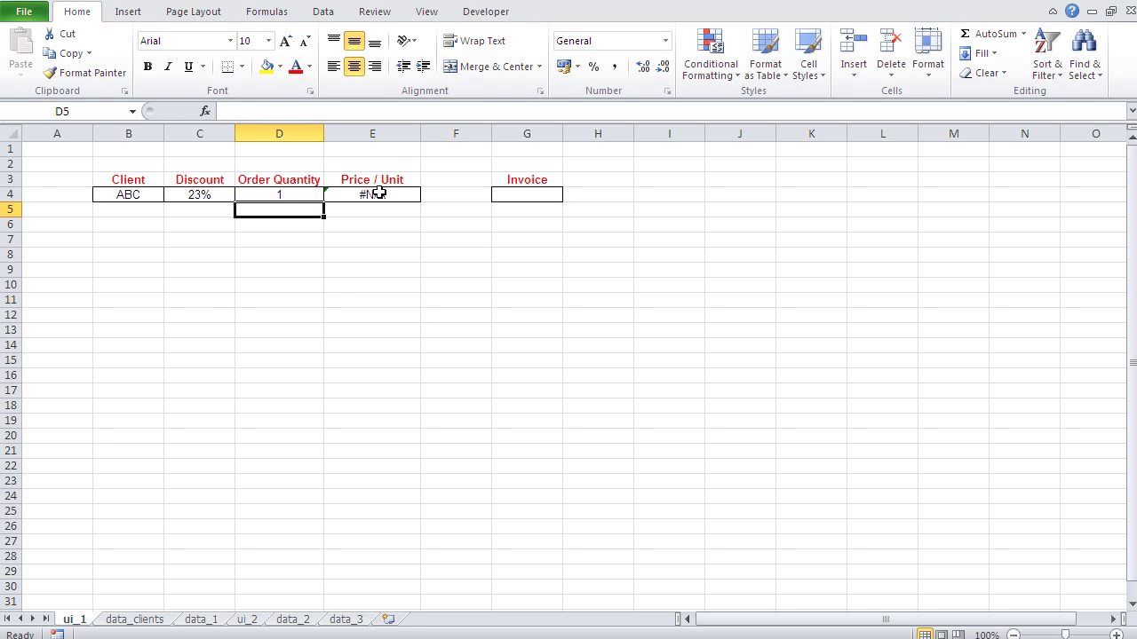
# Compare the order quantity with the reordered tiers on data_1 and inspect the Price / Unit formula in E4 on ui_1
pyautogui.click(201, 620)
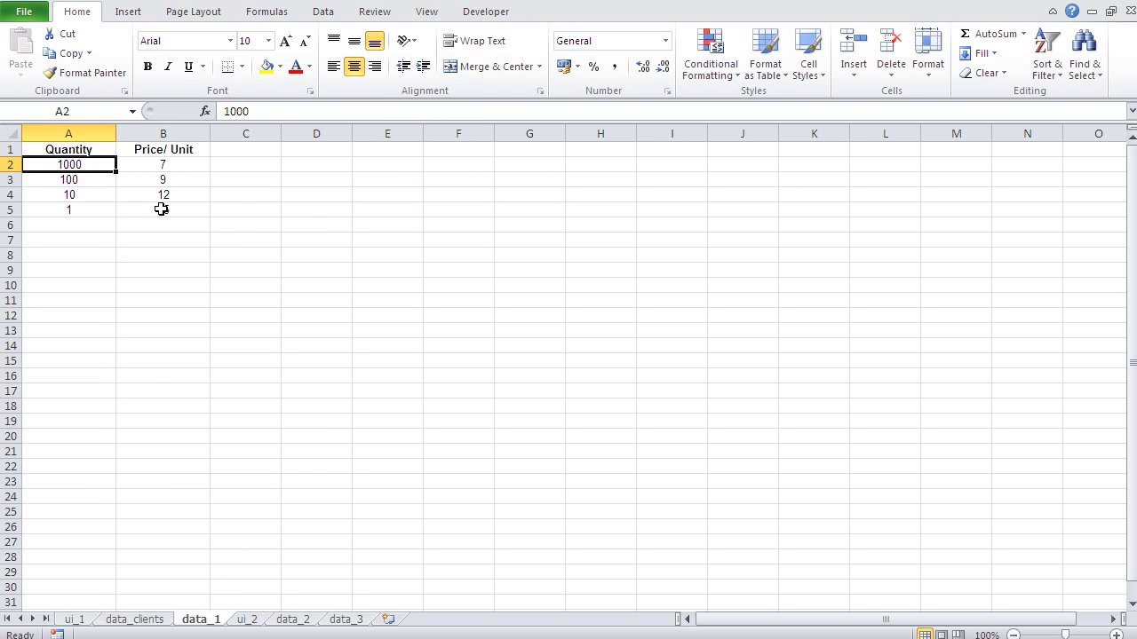
pyautogui.click(84, 623)
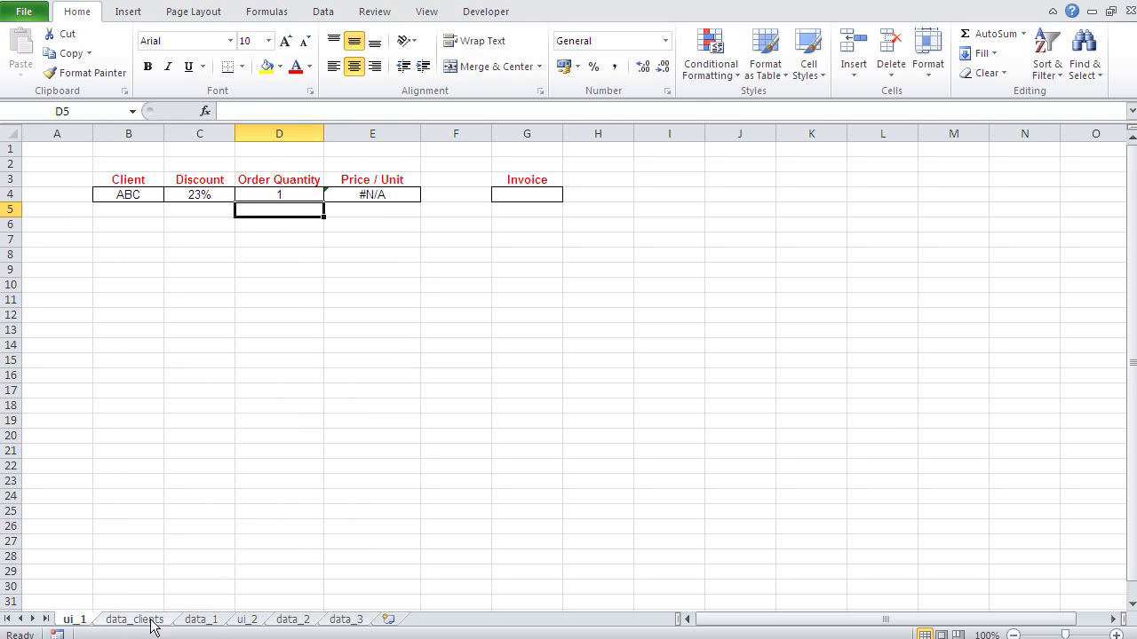
pyautogui.click(196, 620)
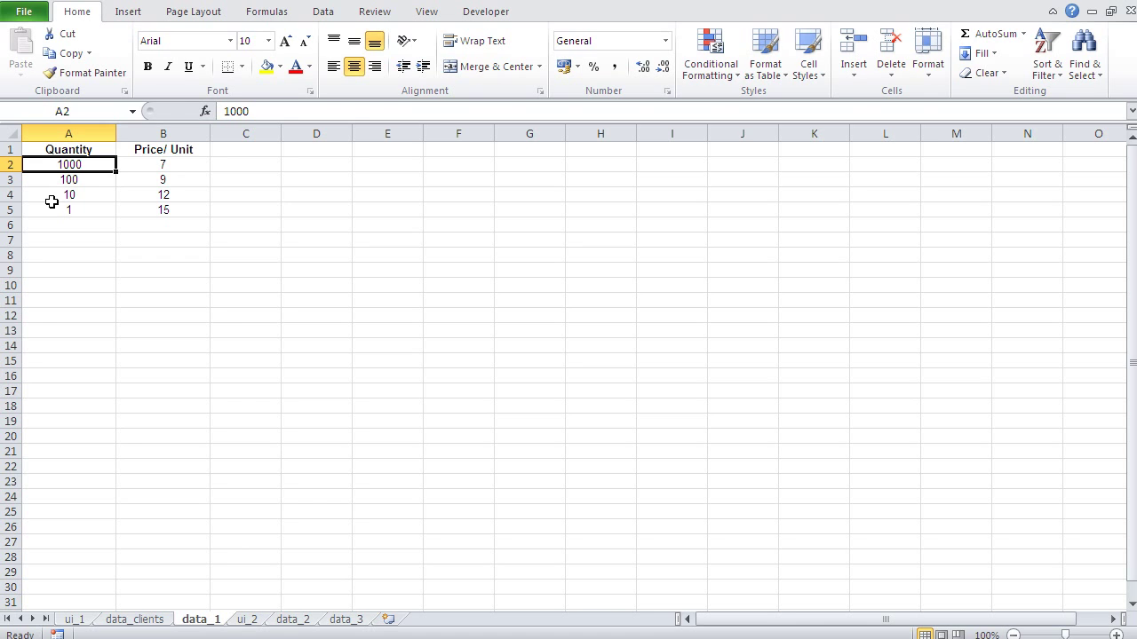
pyautogui.click(81, 618)
pyautogui.click(400, 197)
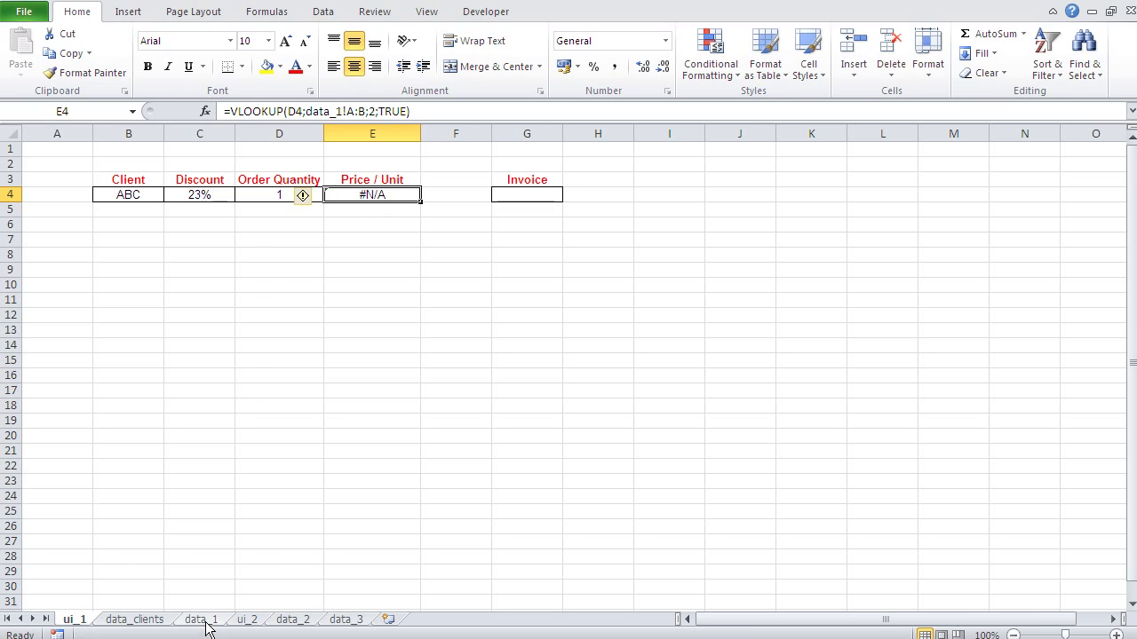
# Change the order quantity in D4 to 7
pyautogui.click(271, 195)
pyautogui.write('7')
pyautogui.press('Return')
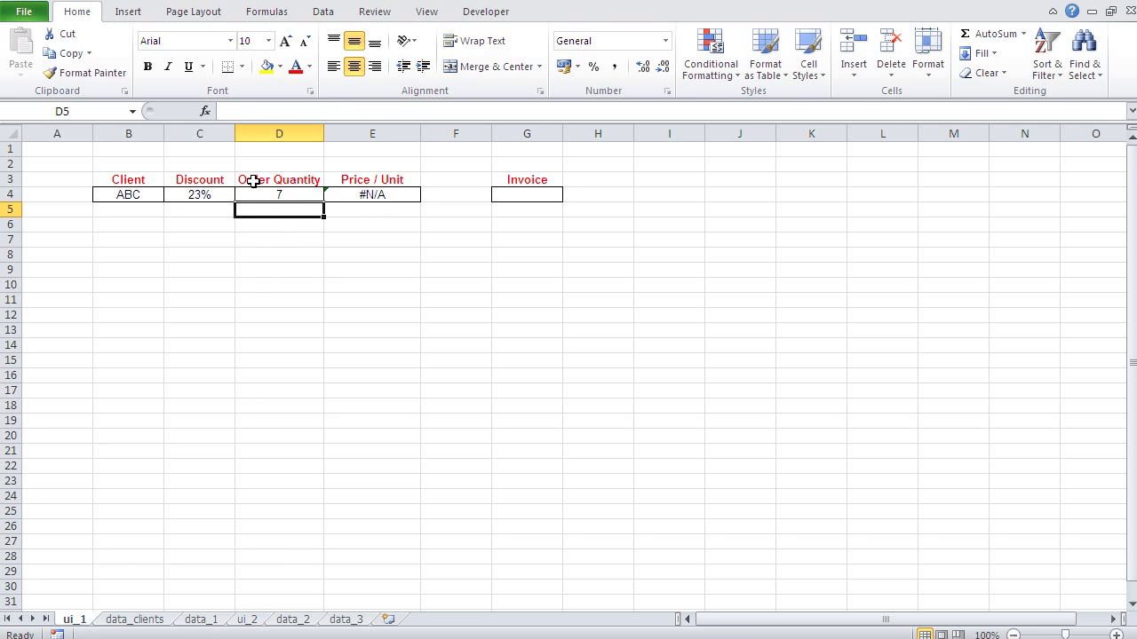
# Examine the quantity tiers on data_1 for an order of 7 and review the range lookup argument of E4
pyautogui.click(203, 624)
pyautogui.click(64, 194)
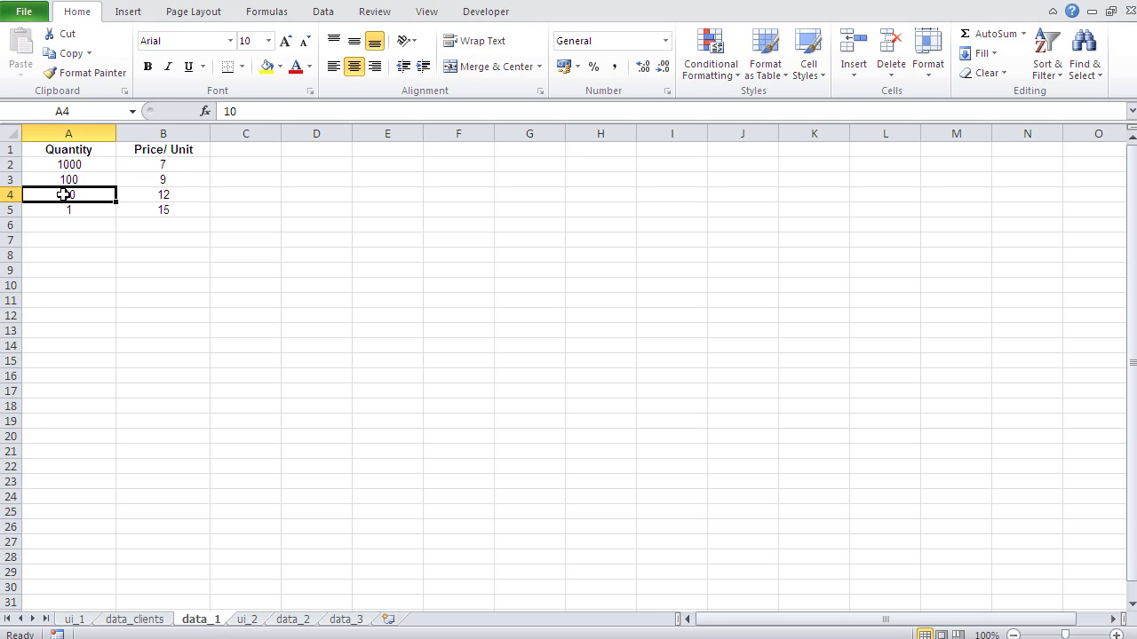
pyautogui.click(1043, 80)
pyautogui.click(1043, 80)
pyautogui.click(74, 618)
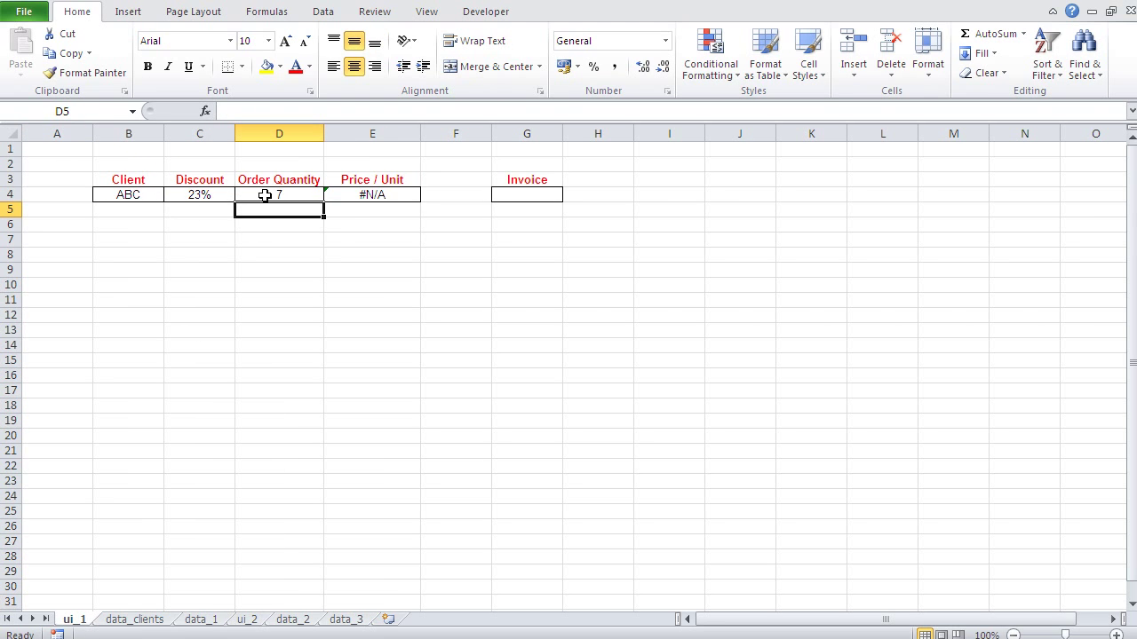
pyautogui.click(203, 619)
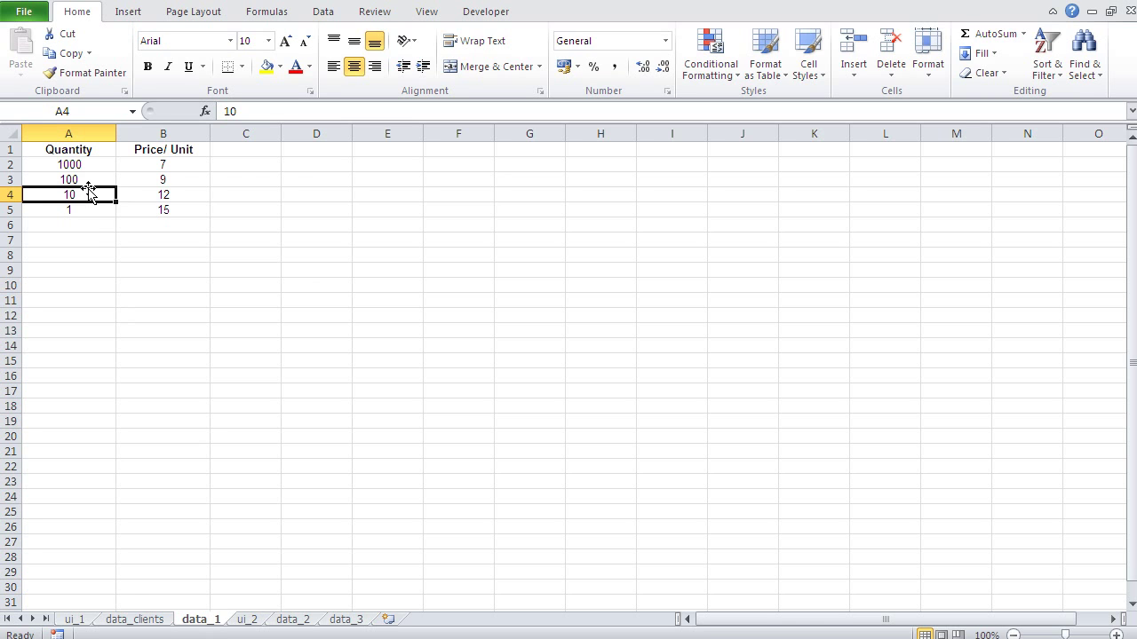
pyautogui.click(78, 621)
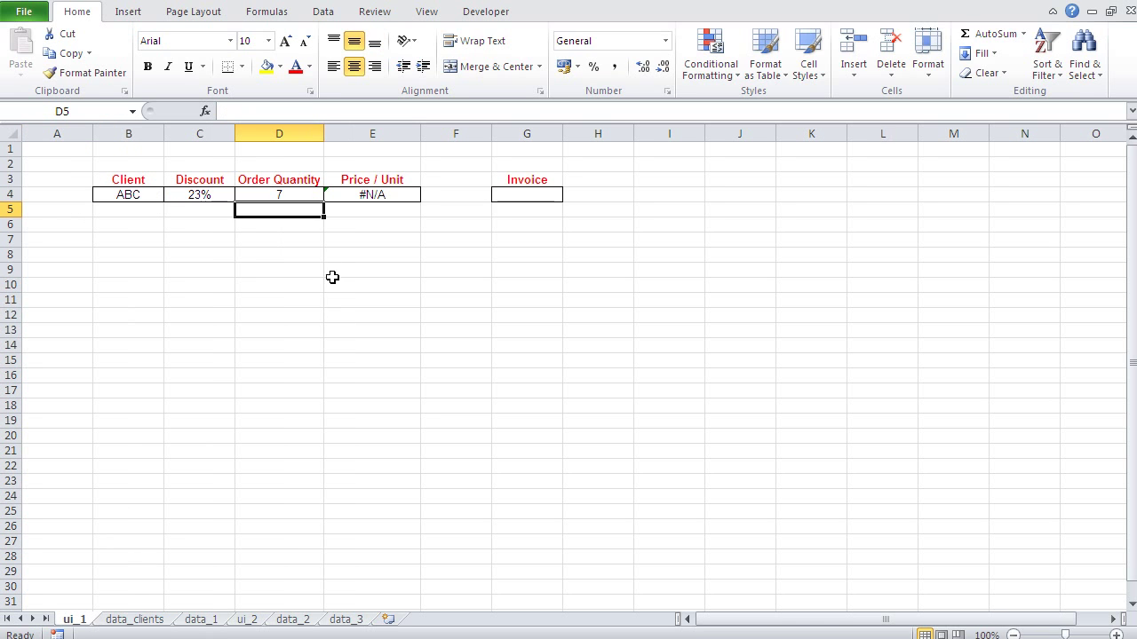
pyautogui.click(352, 196)
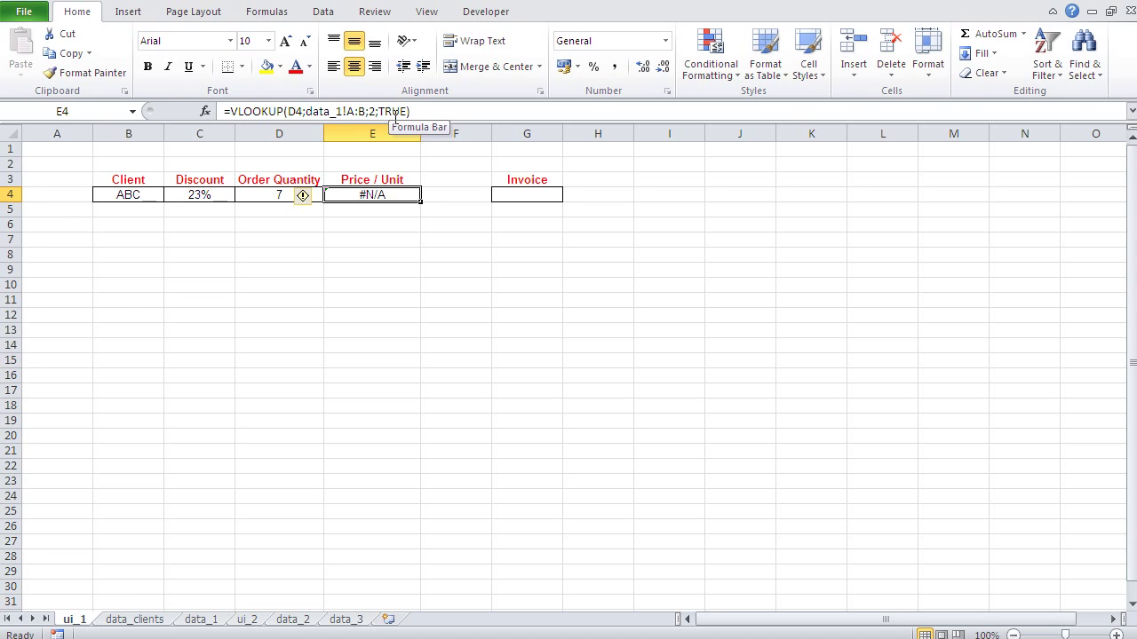
# Sort the price table on data_1 by quantity from smallest to largest and return to ui_1
pyautogui.click(200, 618)
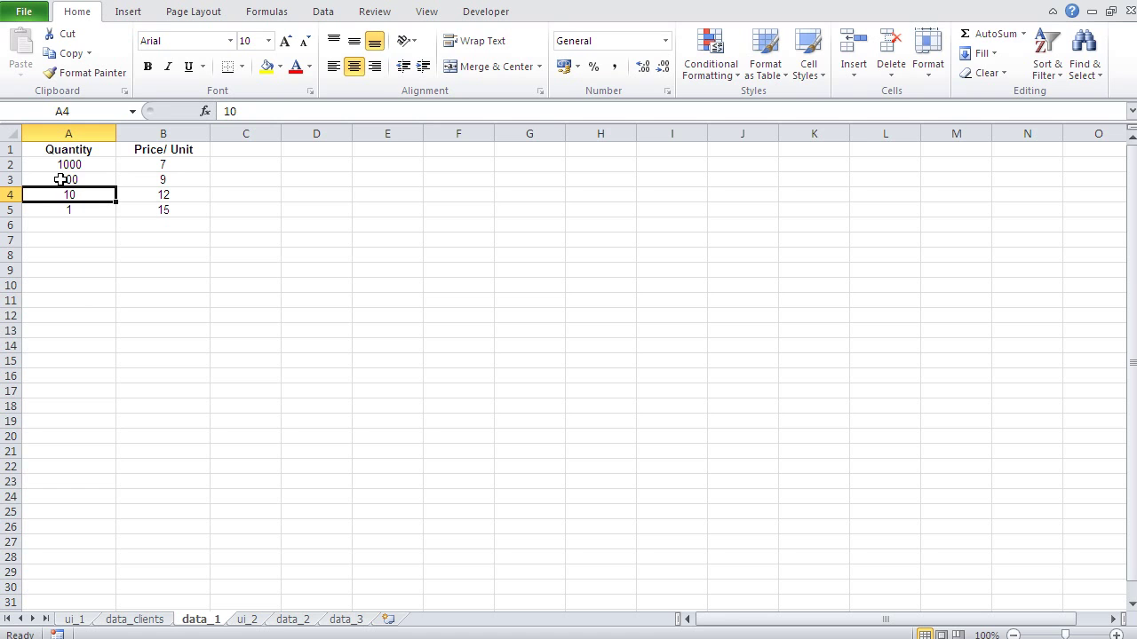
pyautogui.click(1045, 85)
pyautogui.click(1046, 96)
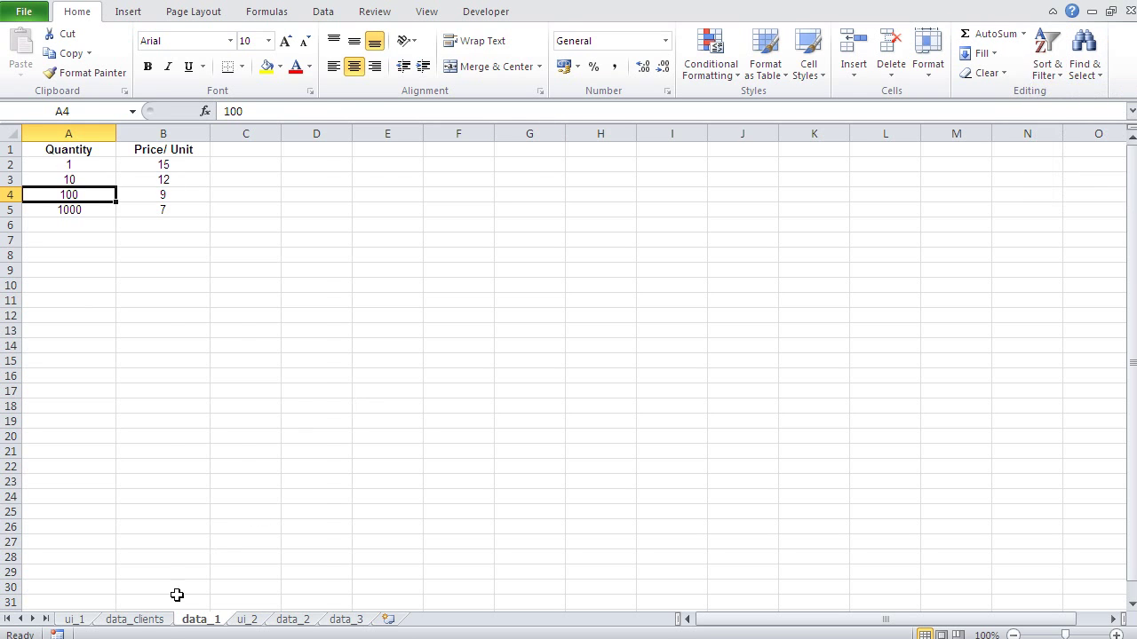
pyautogui.click(80, 619)
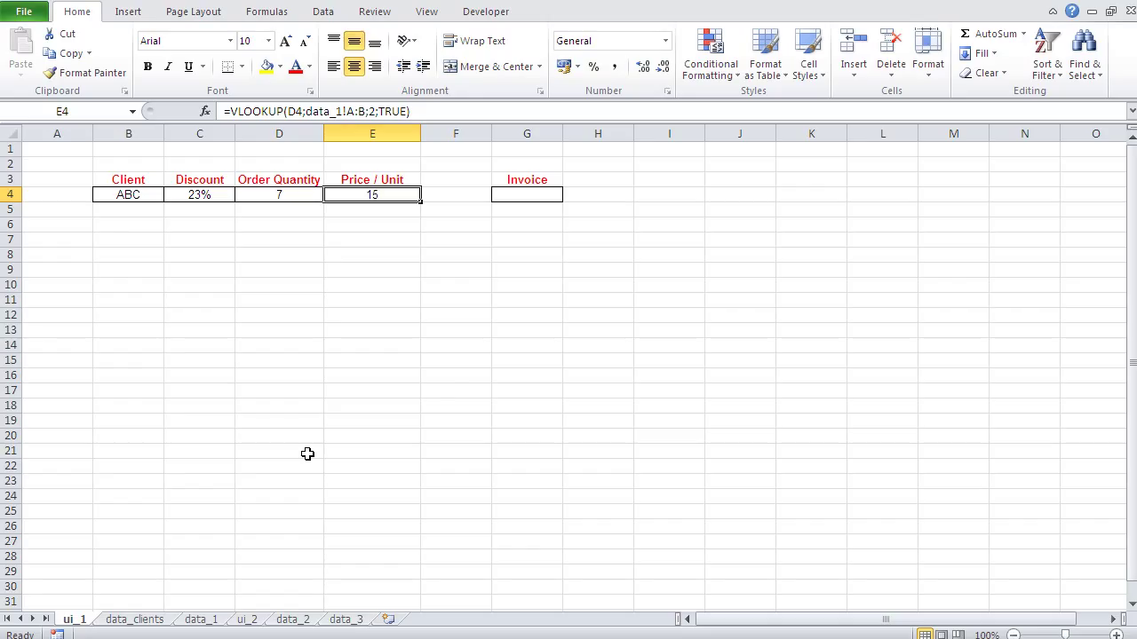
# Calculate the invoice in G4 as order quantity times unit price with =D4*E4
pyautogui.click(529, 195)
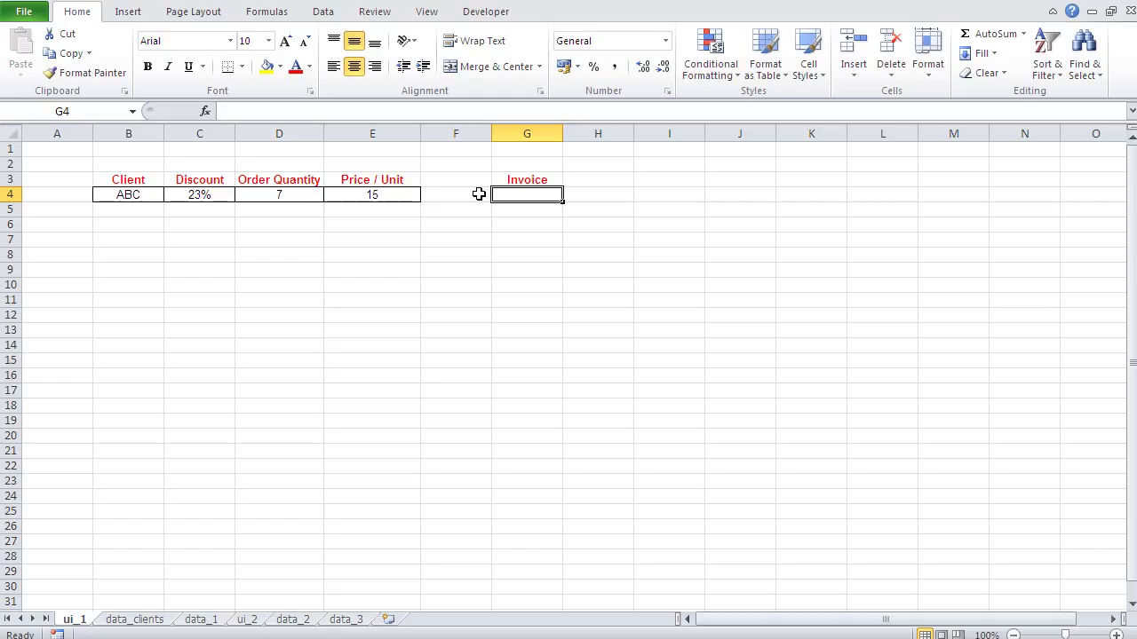
pyautogui.write('=')
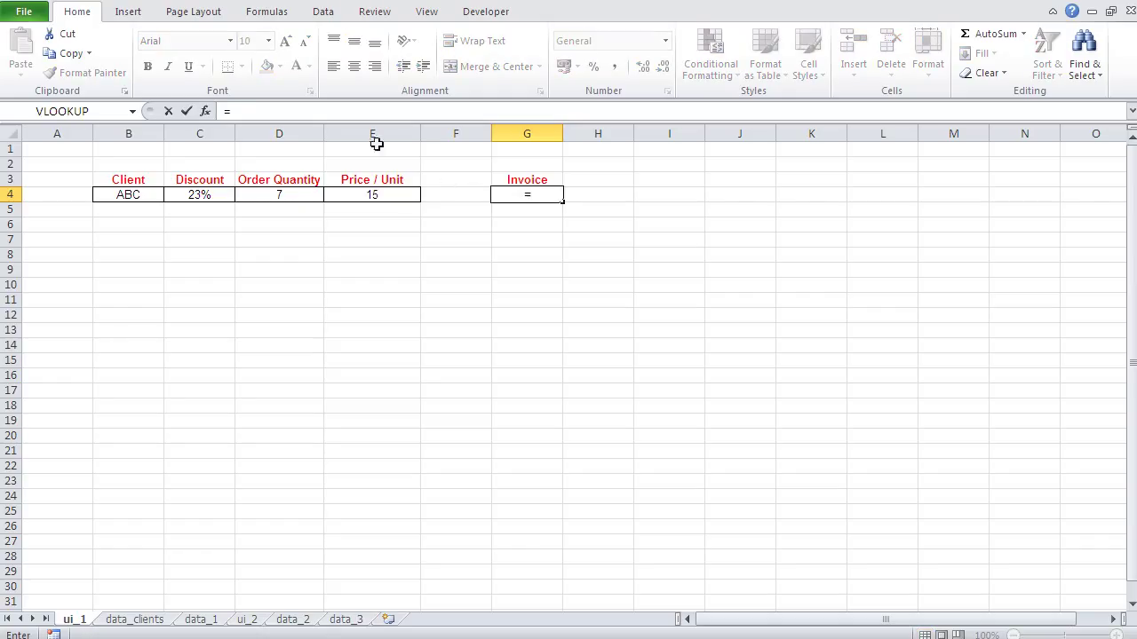
pyautogui.click(293, 194)
pyautogui.write('*')
pyautogui.click(401, 191)
pyautogui.press('Return')
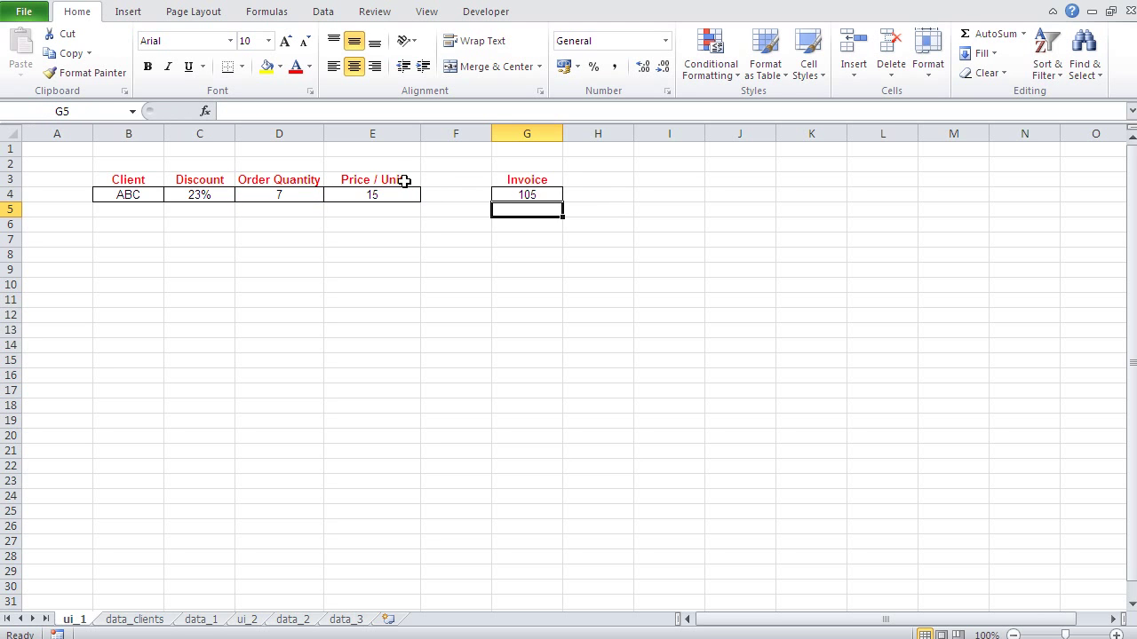
# Extend the invoice formula in G4 to apply the client discount: =(D4*E4)*(1-C4)
pyautogui.click(518, 194)
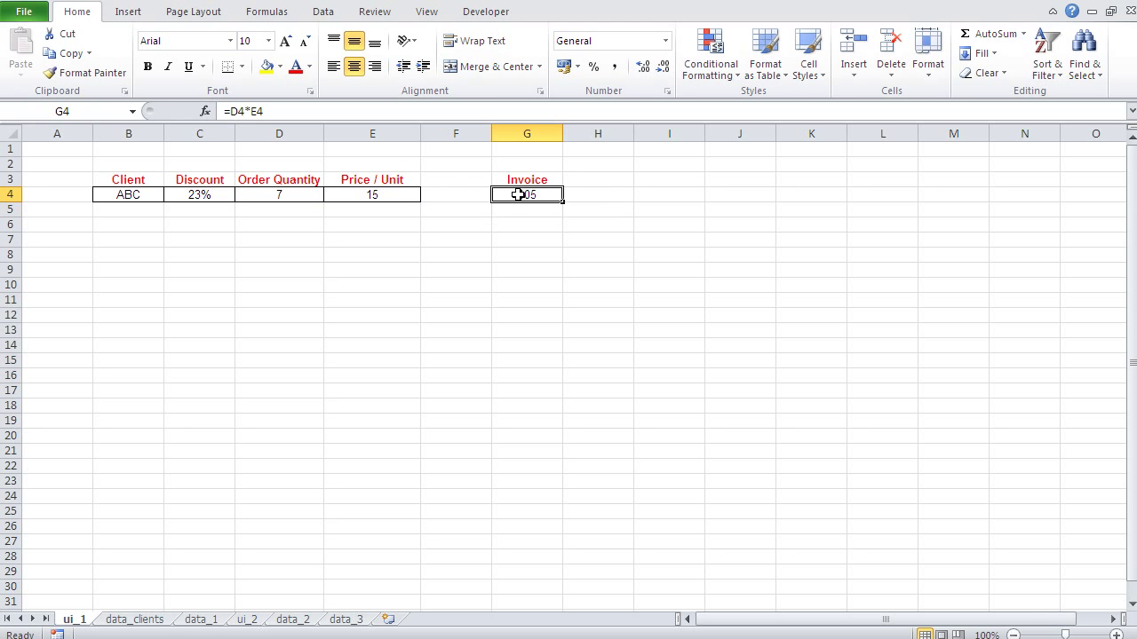
pyautogui.click(230, 111)
pyautogui.write('(D4*E4')
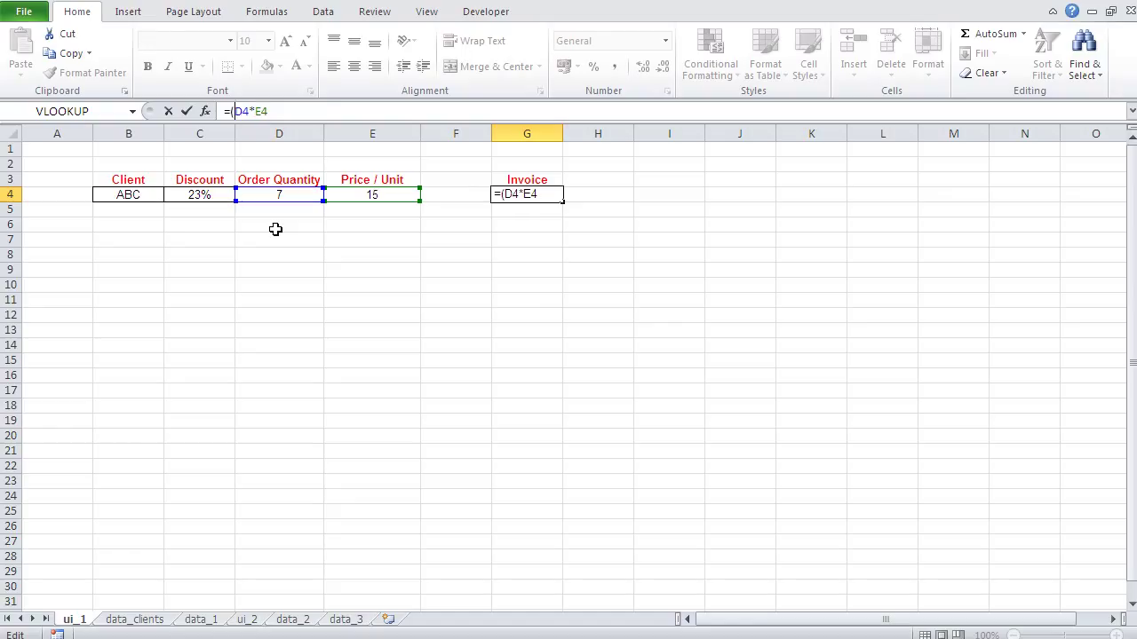
pyautogui.write(')*(1-')
pyautogui.click(205, 196)
pyautogui.write(')')
pyautogui.press('Return')
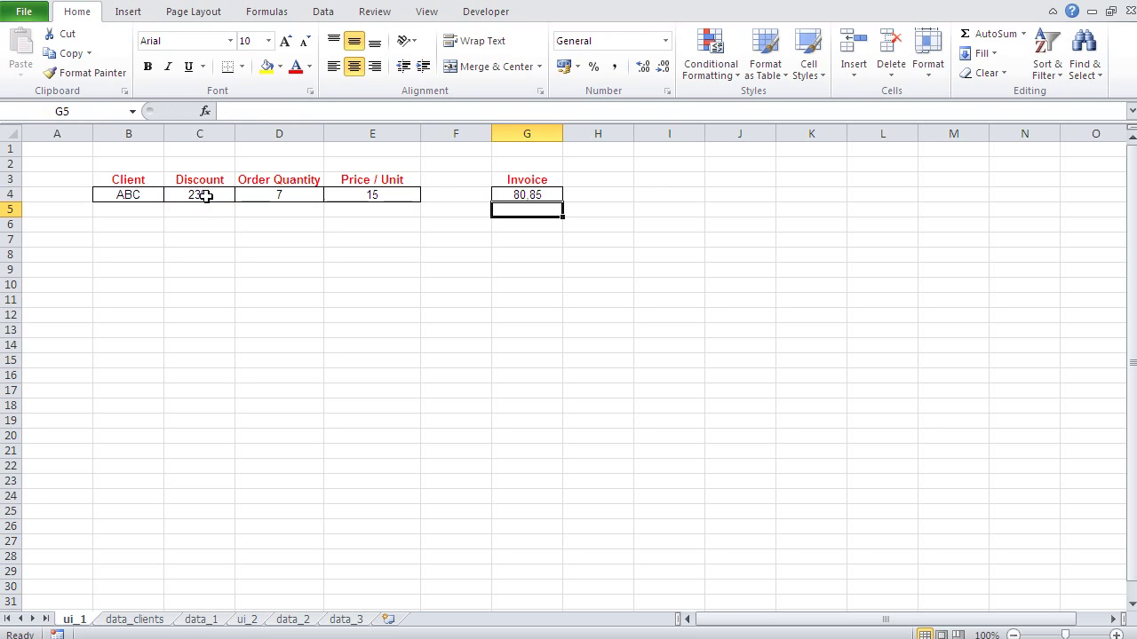
# Change the order quantity in D4 to 700 to test the invoice calculation
pyautogui.click(252, 304)
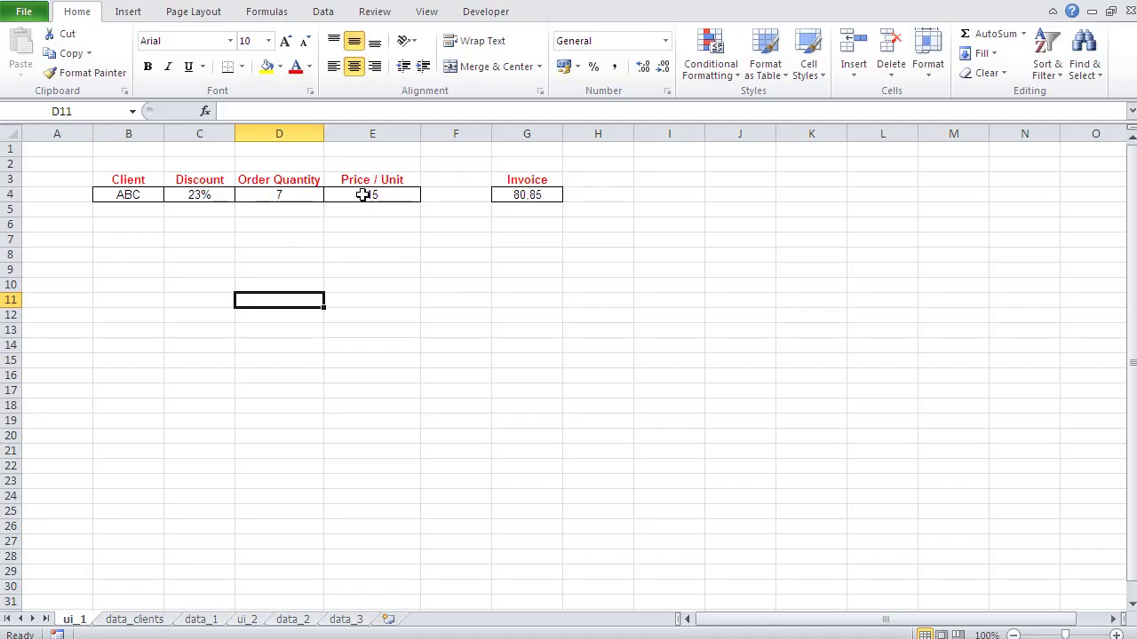
pyautogui.click(289, 192)
pyautogui.write('700')
pyautogui.press('Return')
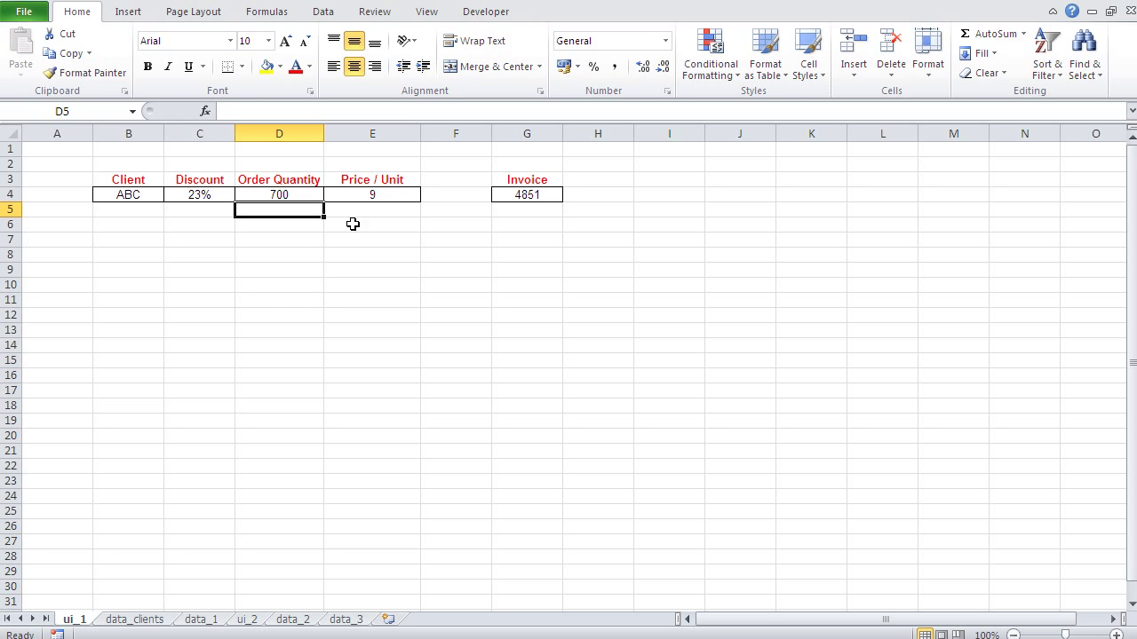